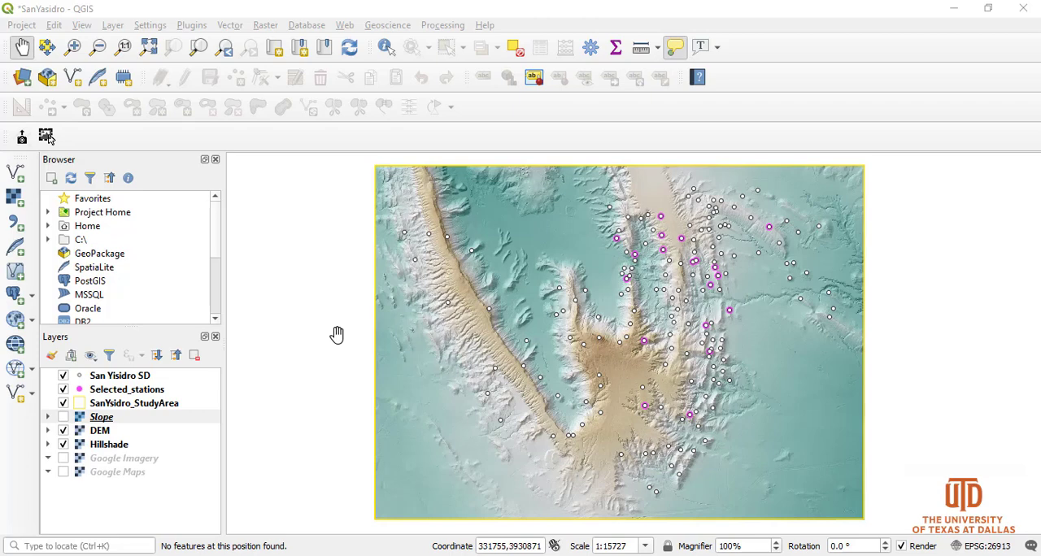
# Create a new print layout titled "Final Map" and maximize its window.
pyautogui.click(22, 26)
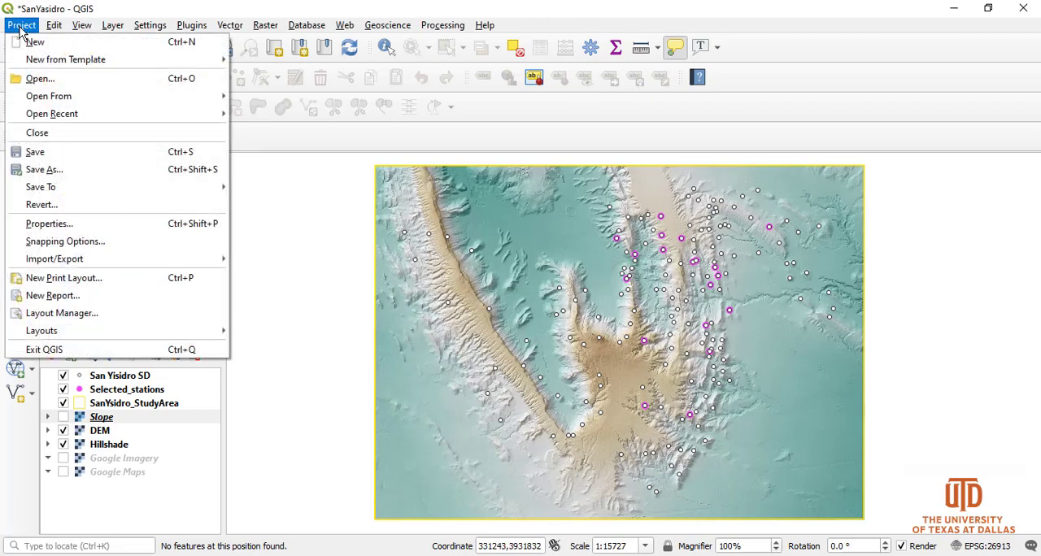
pyautogui.click(99, 282)
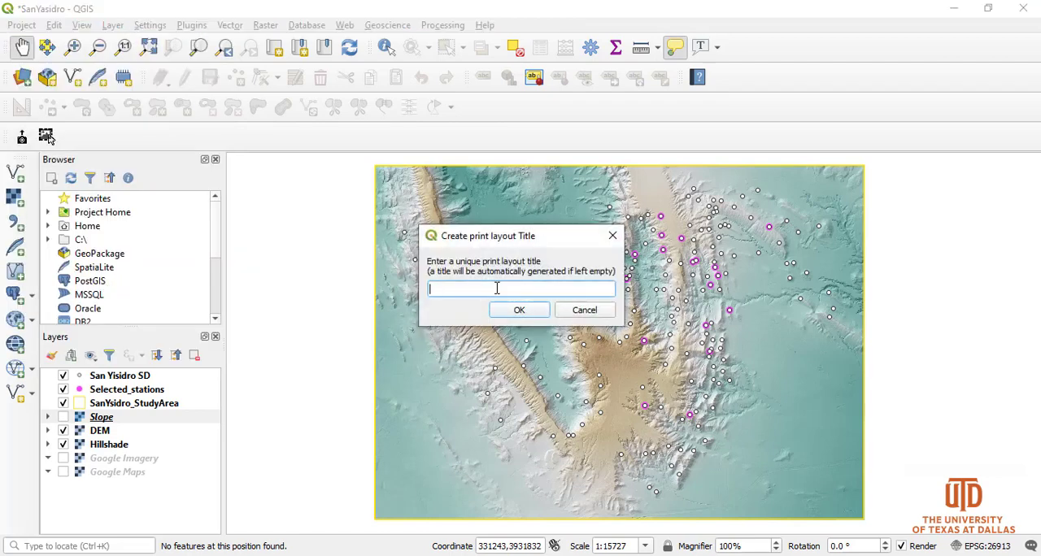
pyautogui.write('Final Map')
pyautogui.click(525, 312)
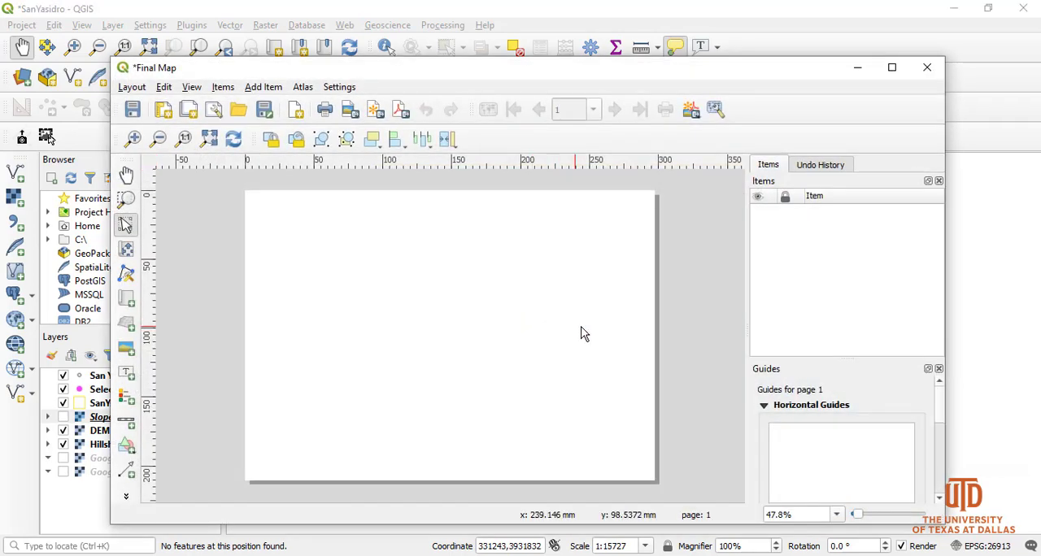
pyautogui.click(894, 75)
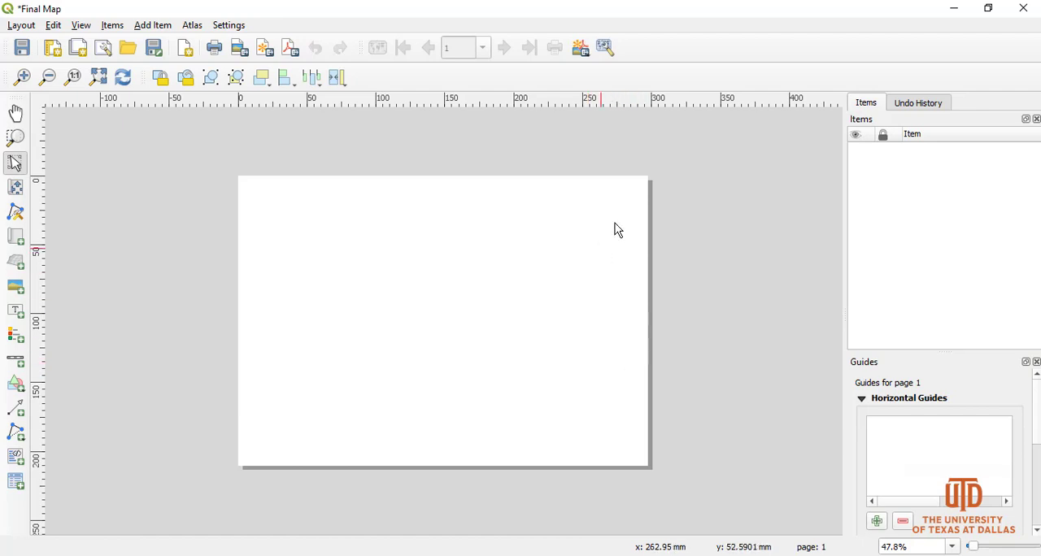
# Choose A4 as the page size in the layout page's properties, and close the properties.
pyautogui.rightClick(350, 232)
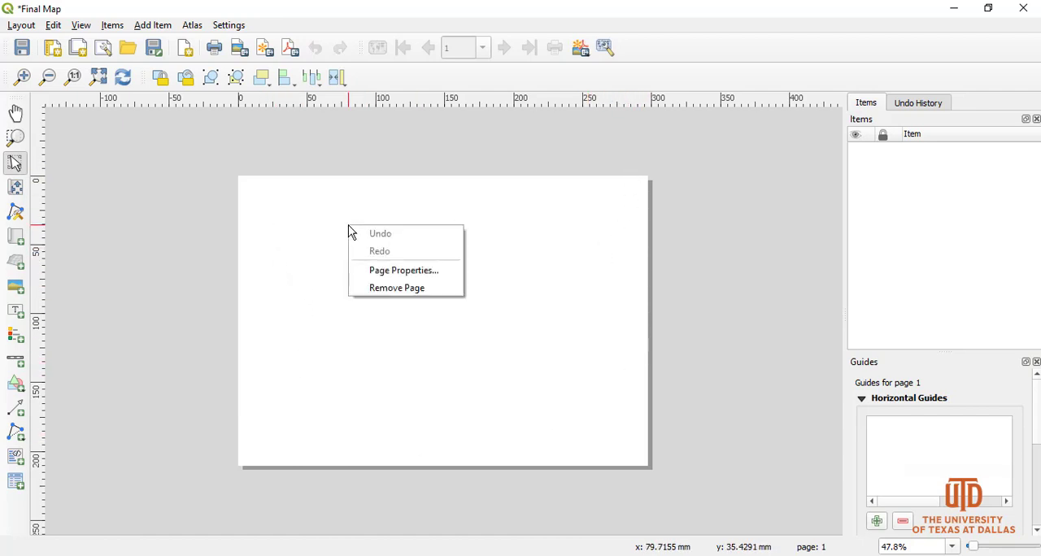
pyautogui.click(422, 273)
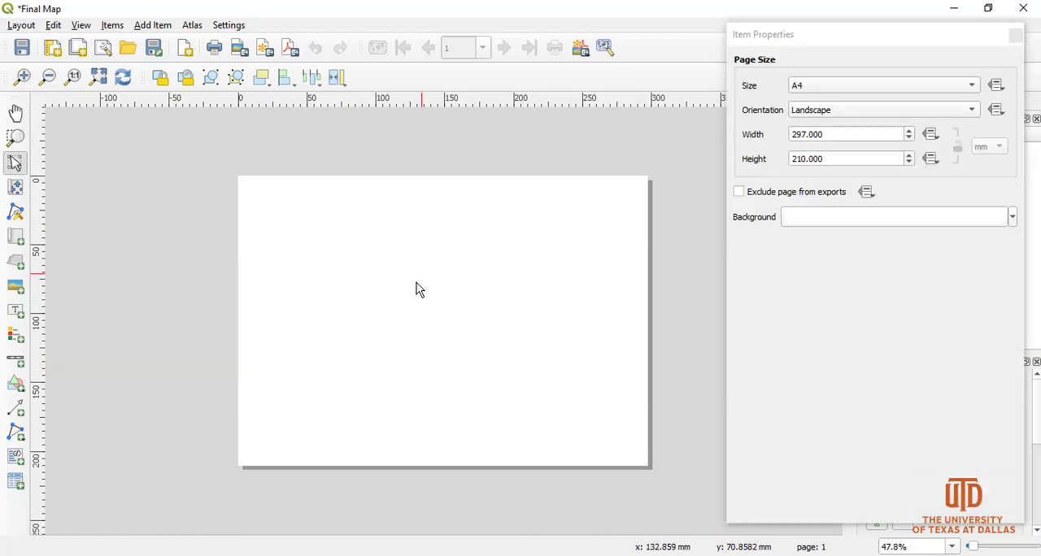
pyautogui.click(818, 95)
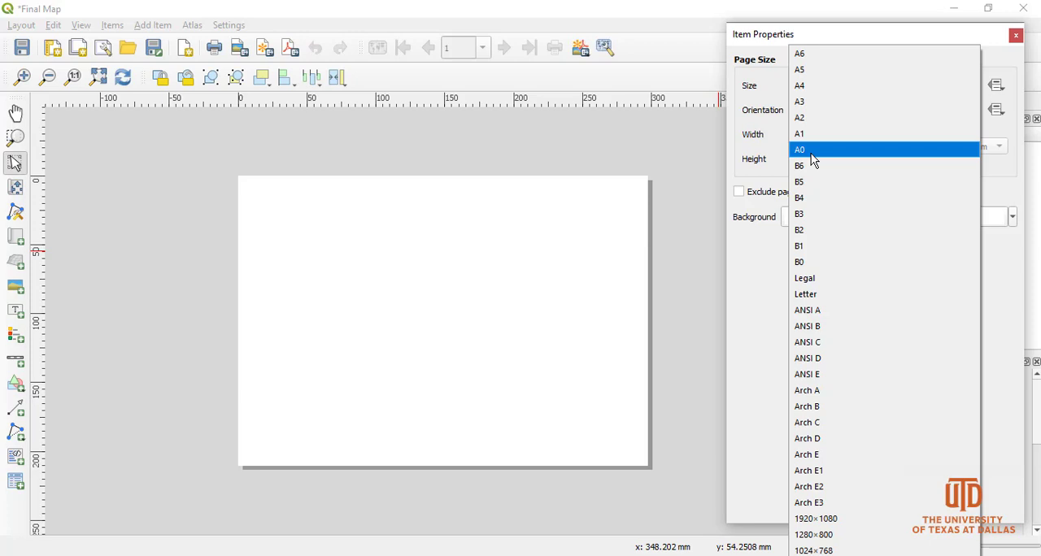
pyautogui.click(833, 89)
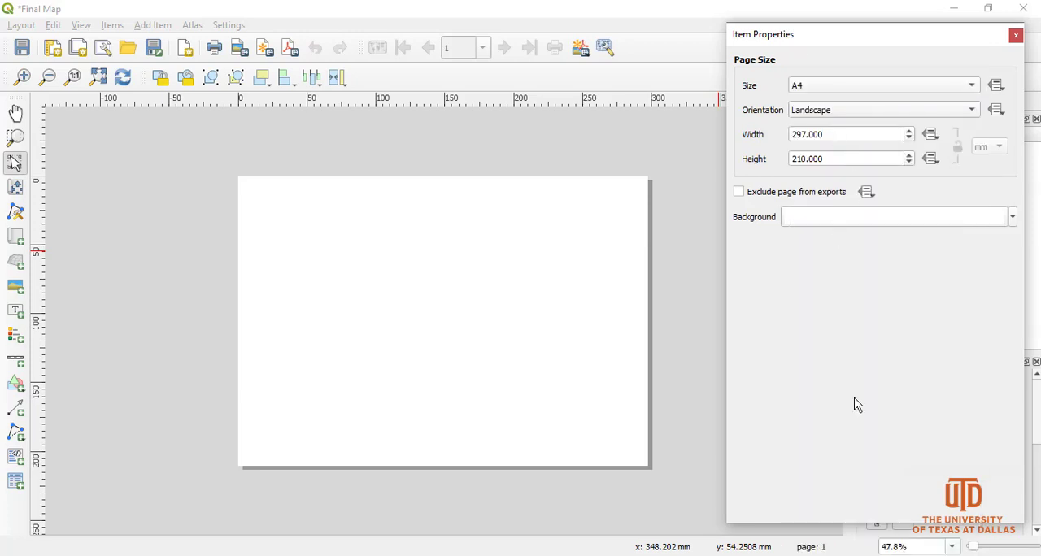
pyautogui.click(1017, 36)
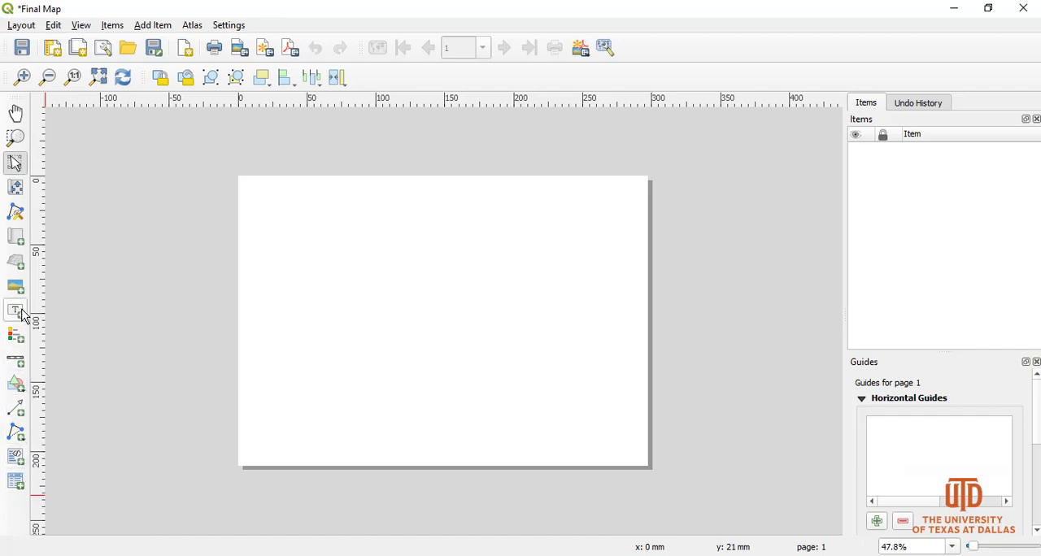
# Add a map to the page, about 240 mm wide and 144 mm high, starting near the page's upper-left corner.
pyautogui.click(22, 249)
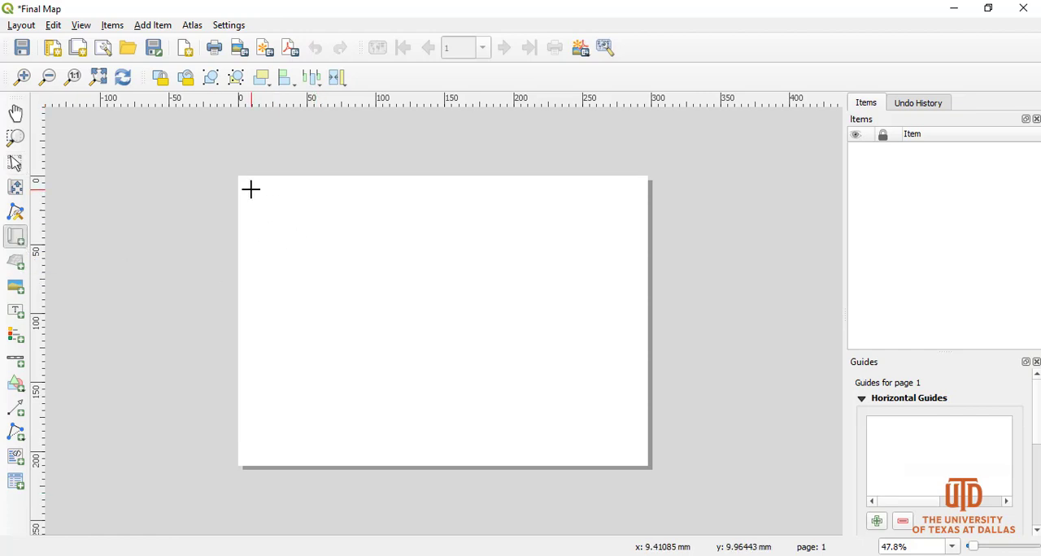
pyautogui.moveTo(251, 190); pyautogui.dragTo(573, 398)
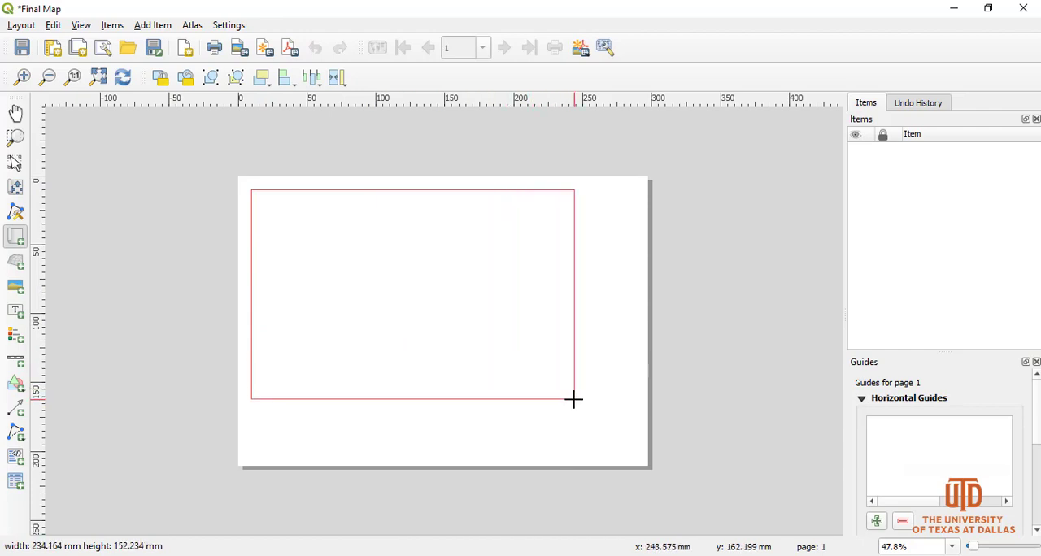
pyautogui.moveTo(573, 398)
pyautogui.mouseDown()
pyautogui.moveTo(565, 395)
pyautogui.moveTo(585, 379)
pyautogui.moveTo(566, 392)
pyautogui.moveTo(593, 388)
pyautogui.moveTo(572, 383)
pyautogui.moveTo(581, 389)
pyautogui.mouseUp()
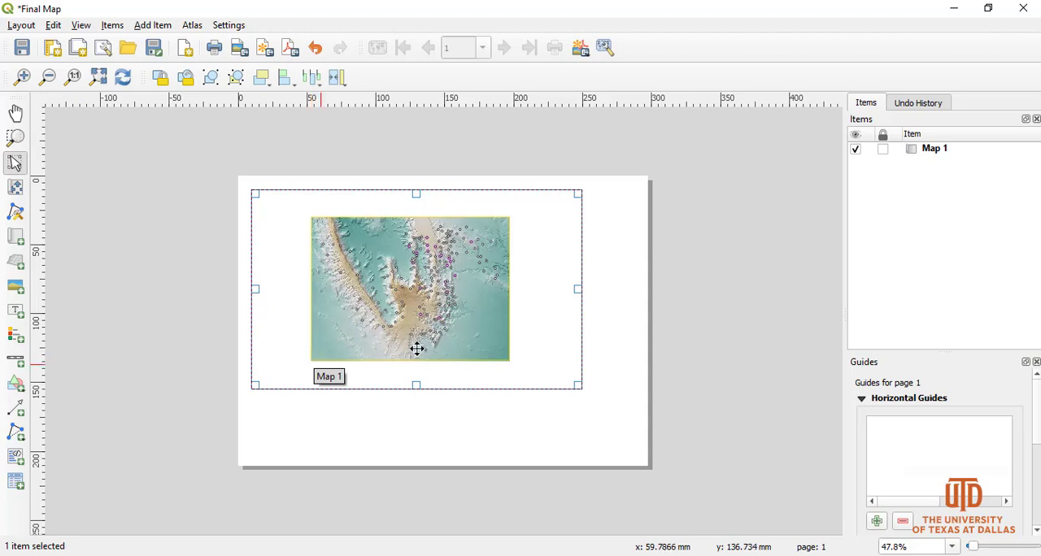
# Open the map's item properties and collapse the Layers and Extents sections, leaving Main Properties expanded.
pyautogui.rightClick(397, 273)
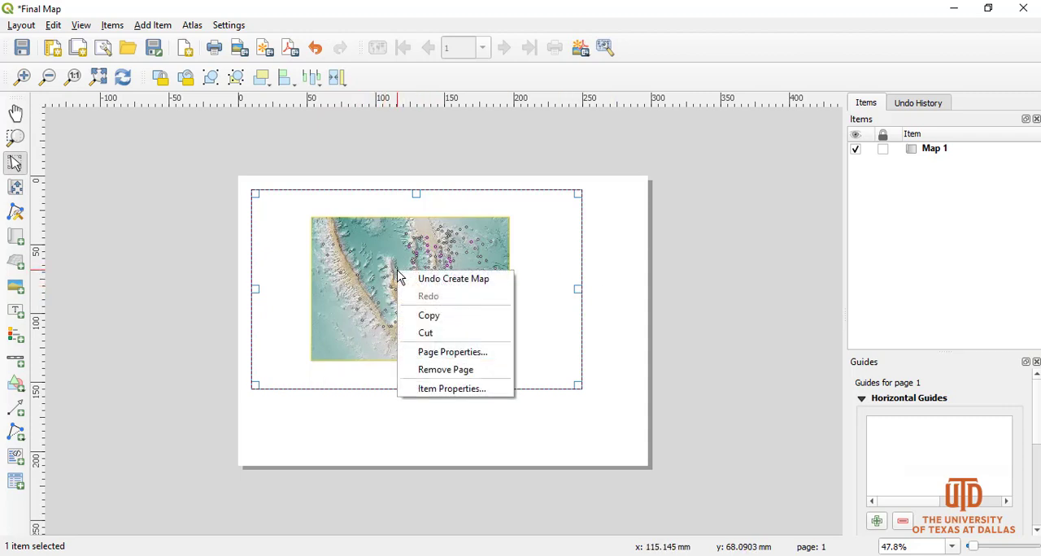
pyautogui.click(453, 389)
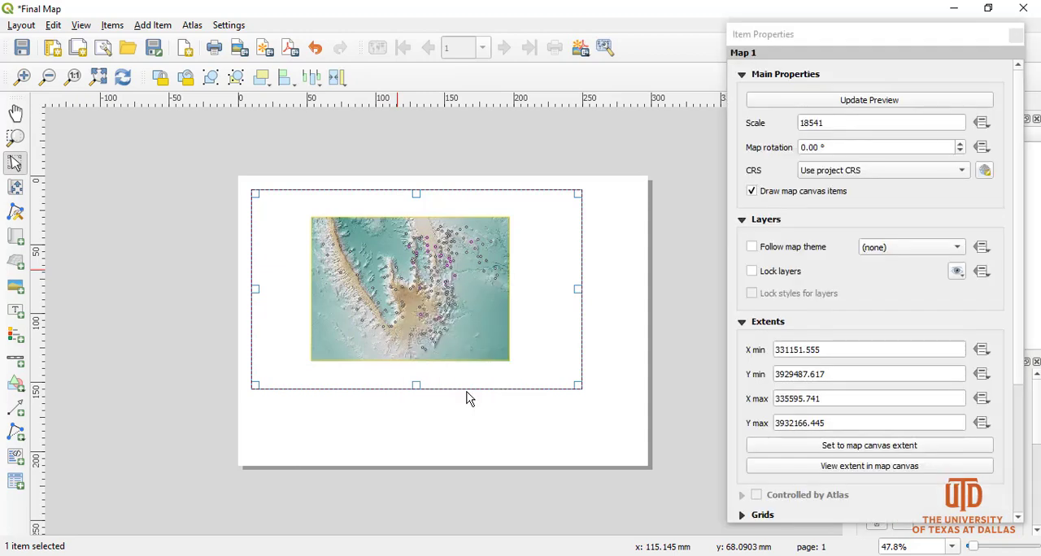
pyautogui.moveTo(1019, 83)
pyautogui.mouseDown()
pyautogui.moveTo(1000, 263)
pyautogui.moveTo(1014, 68)
pyautogui.mouseUp()
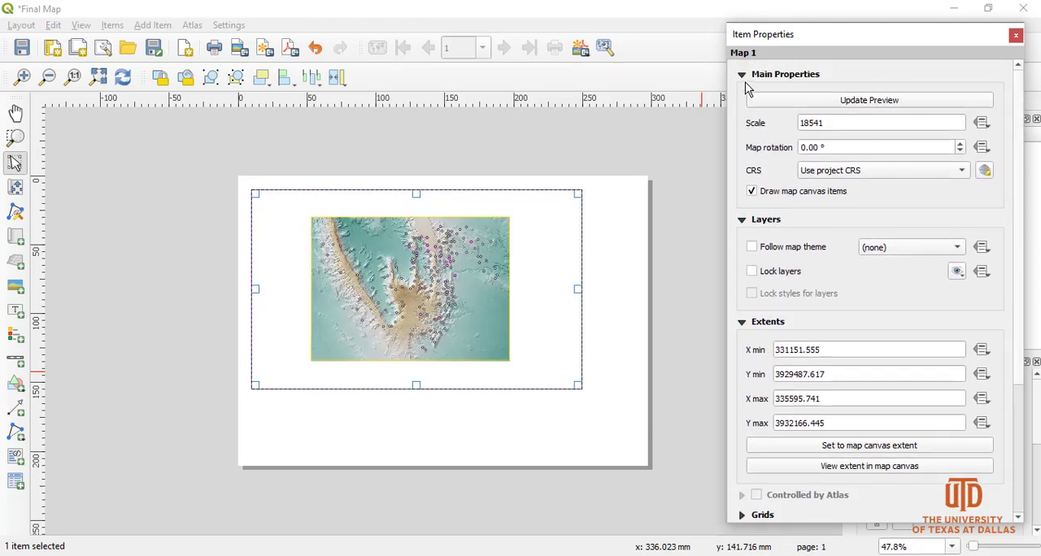
pyautogui.click(741, 74)
pyautogui.click(741, 93)
pyautogui.click(741, 113)
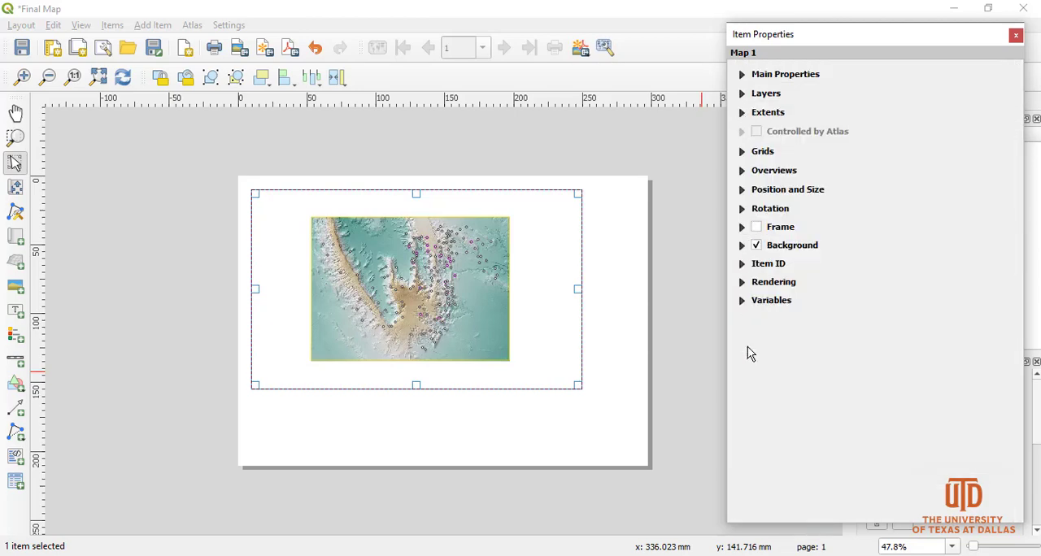
pyautogui.click(741, 74)
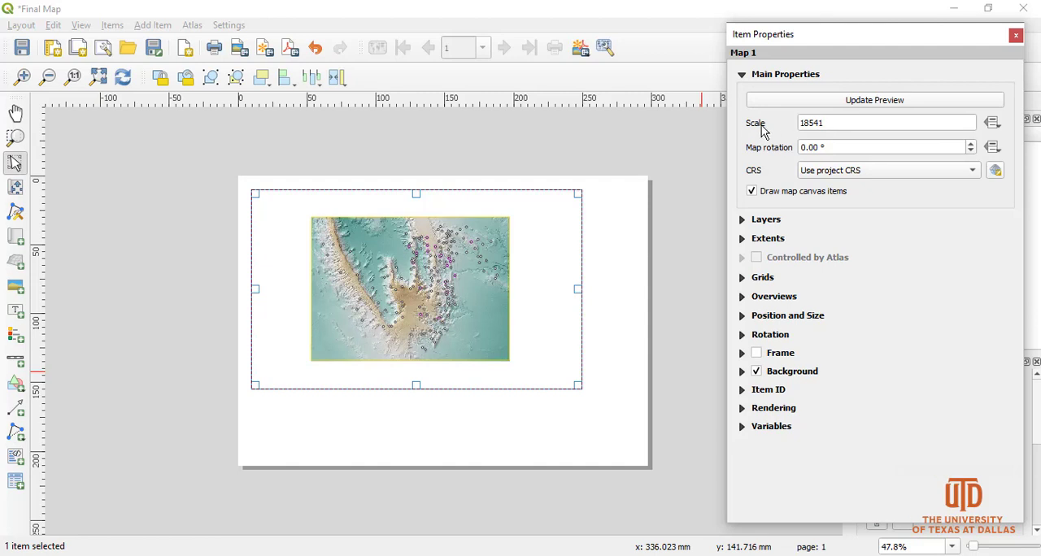
# Try map scales of 10000 and 15000, and set the scale to 10000.
pyautogui.doubleClick(828, 127)
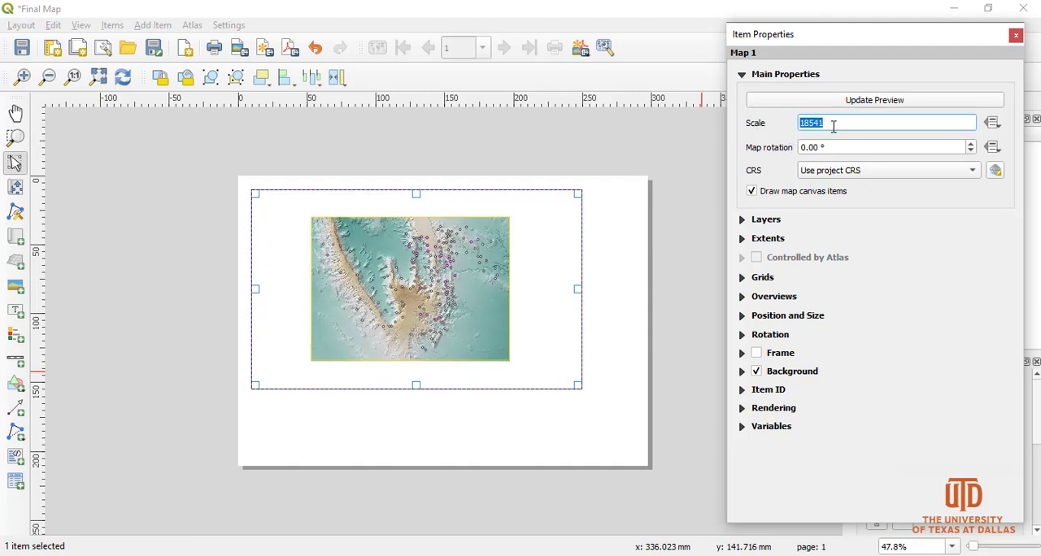
pyautogui.write('10000')
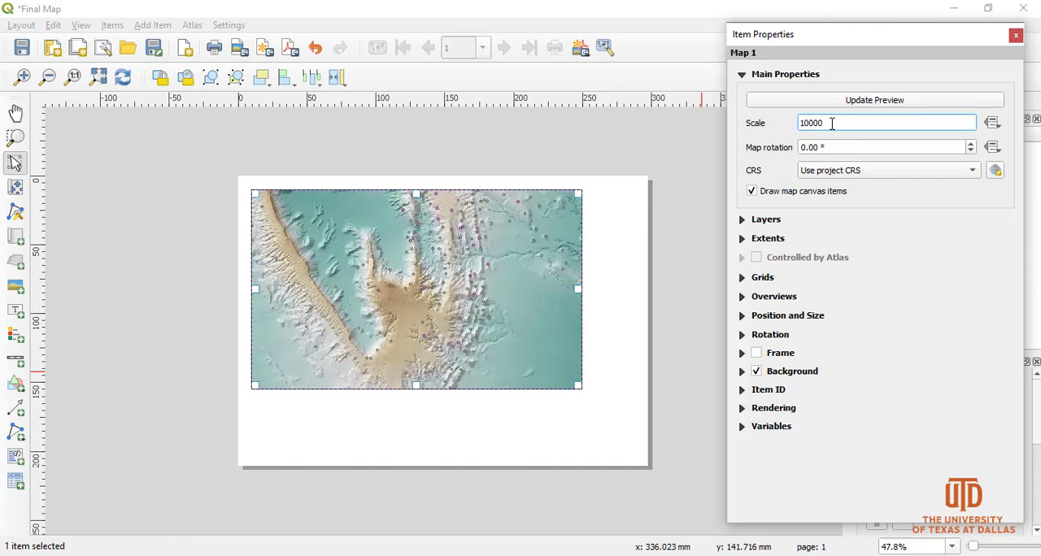
pyautogui.press('BackSpace')
pyautogui.write('5')
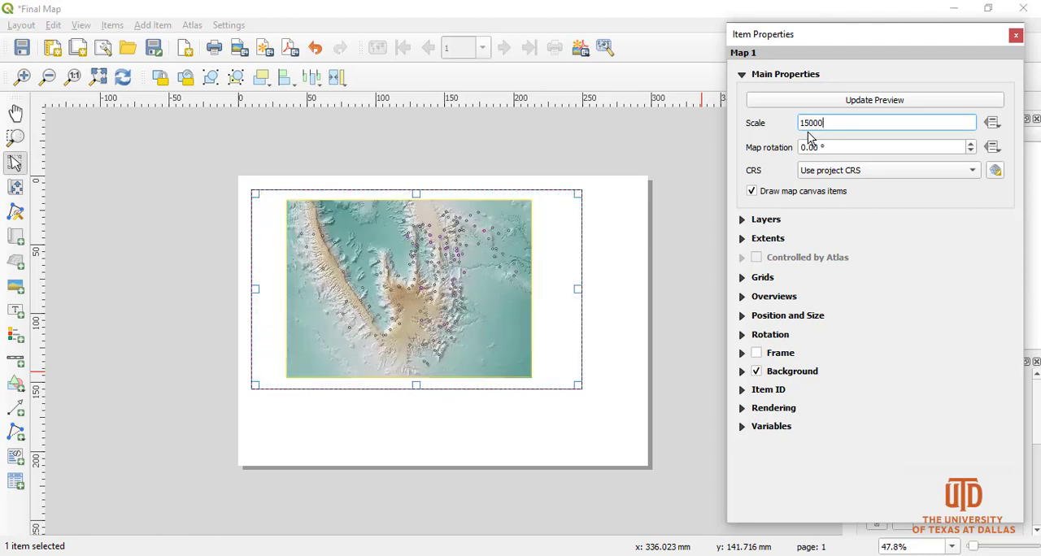
pyautogui.click(810, 122)
pyautogui.press('BackSpace')
pyautogui.write('0')
pyautogui.press('Return')
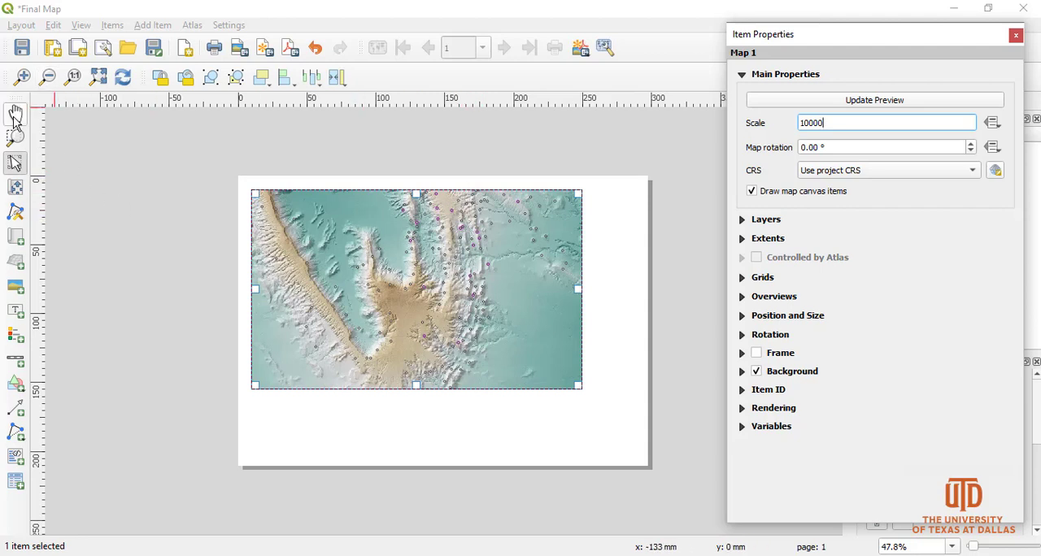
# Enlarge the map frame from its lower-right corner to about 256 mm wide and 169 mm high.
pyautogui.click(14, 115)
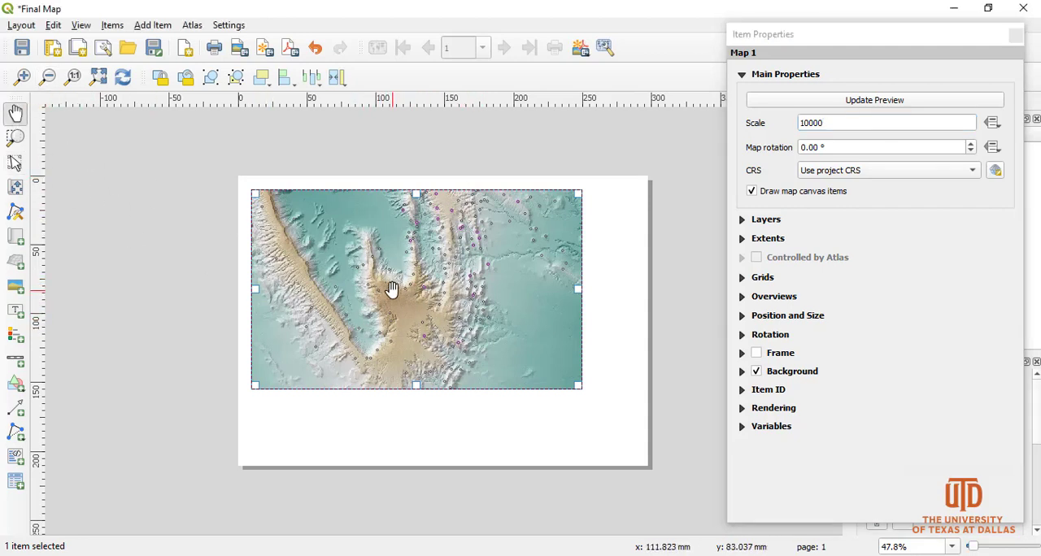
pyautogui.click(15, 163)
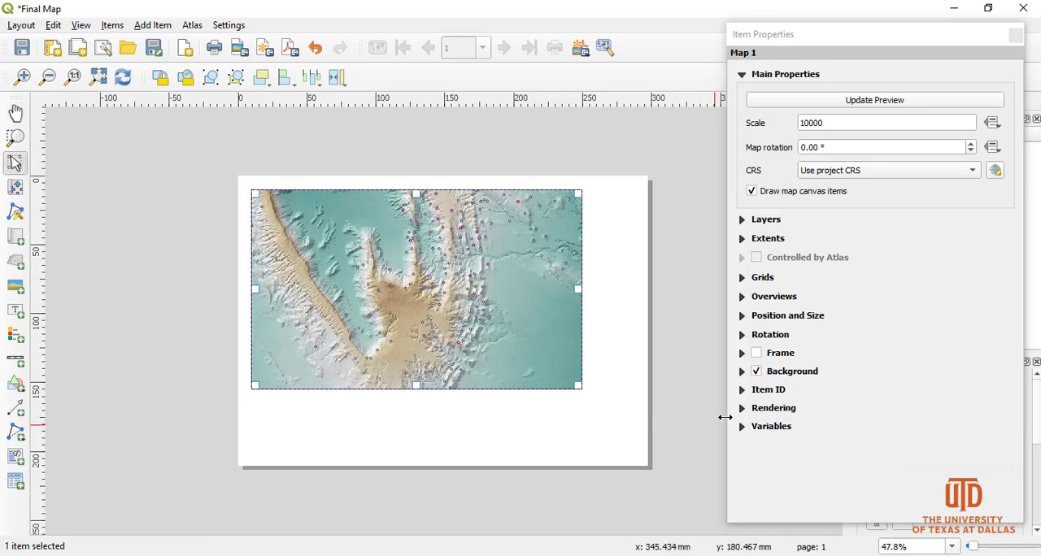
pyautogui.moveTo(578, 386); pyautogui.dragTo(605, 422)
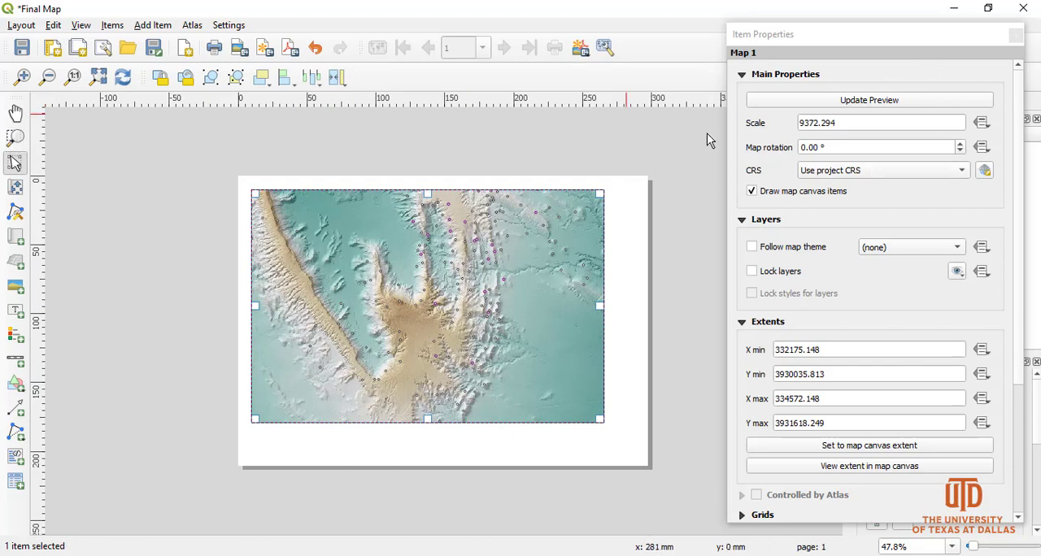
# Set the resized map's scale to 10000, and keep the map selected.
pyautogui.moveTo(867, 121); pyautogui.dragTo(810, 117)
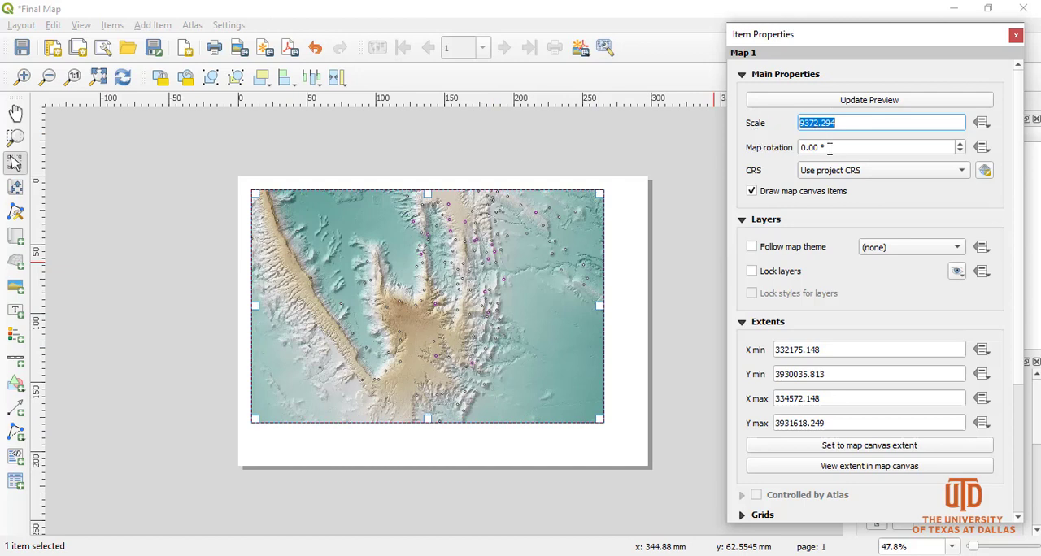
pyautogui.write('10000')
pyautogui.press('Return')
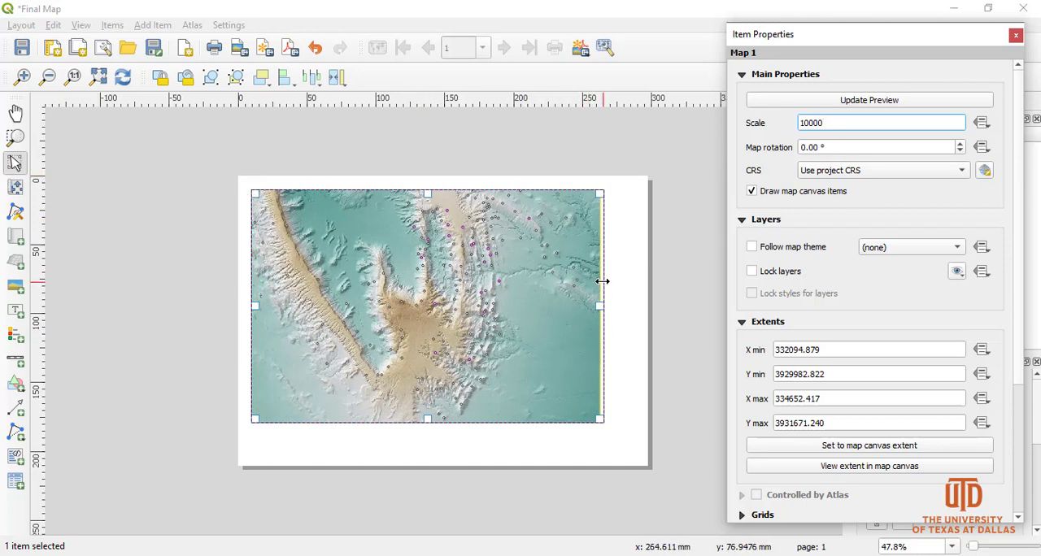
pyautogui.click(606, 359)
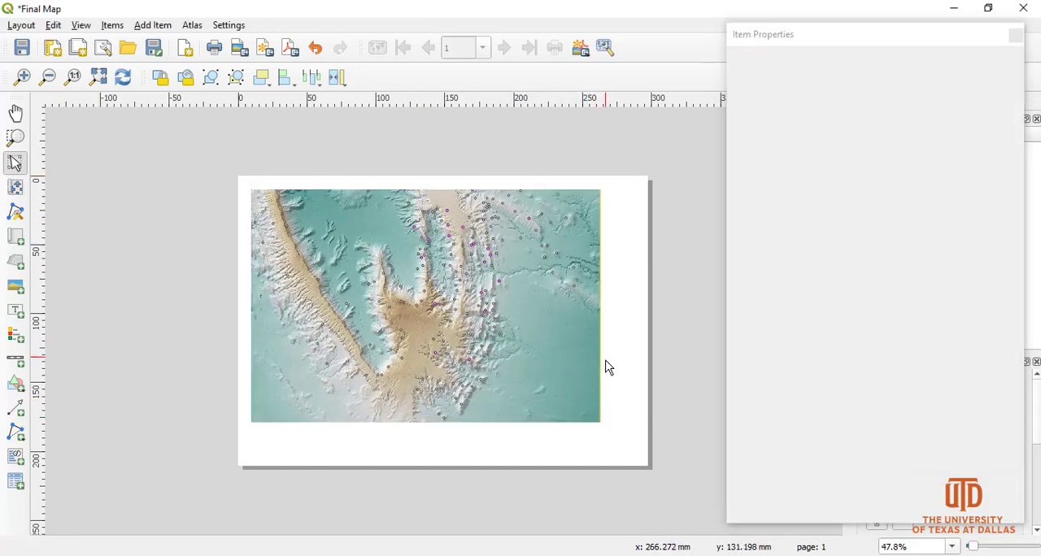
pyautogui.click(587, 390)
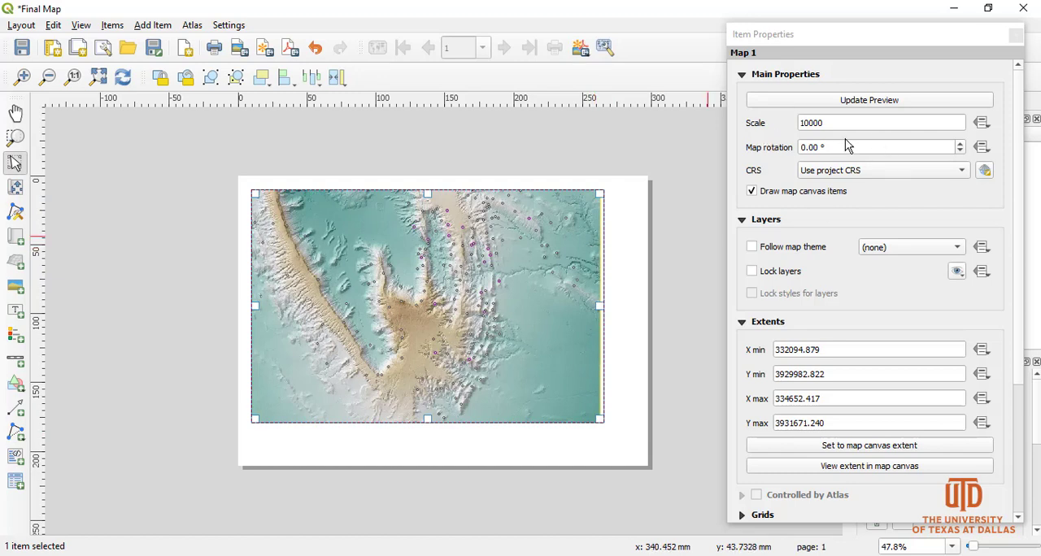
# Collapse the map's Layers section and set its X max extent to 334600.
pyautogui.click(742, 222)
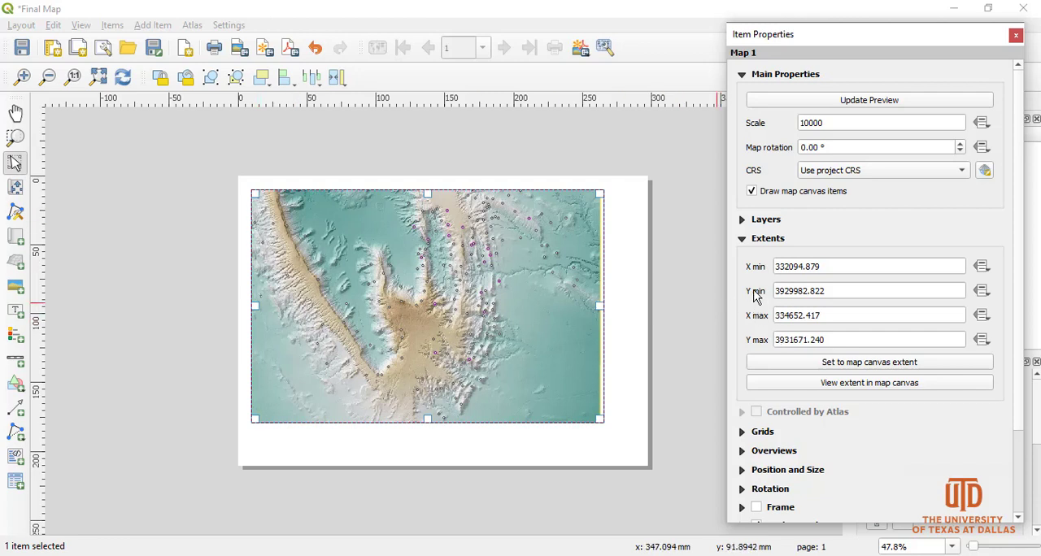
pyautogui.click(806, 318)
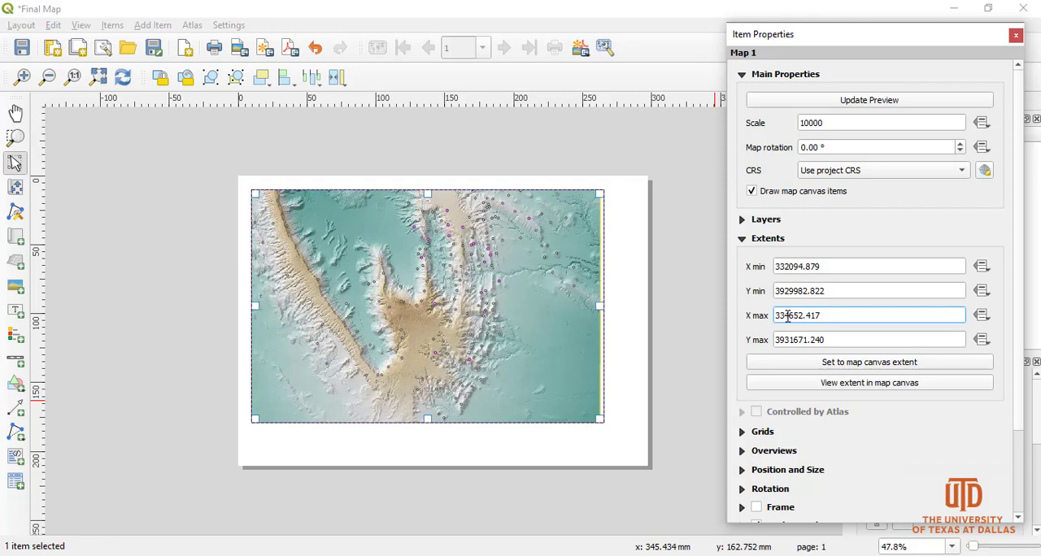
pyautogui.moveTo(791, 316)
pyautogui.mouseDown()
pyautogui.moveTo(862, 306)
pyautogui.moveTo(851, 321)
pyautogui.moveTo(791, 317)
pyautogui.mouseUp()
pyautogui.write('600')
pyautogui.press('Return')
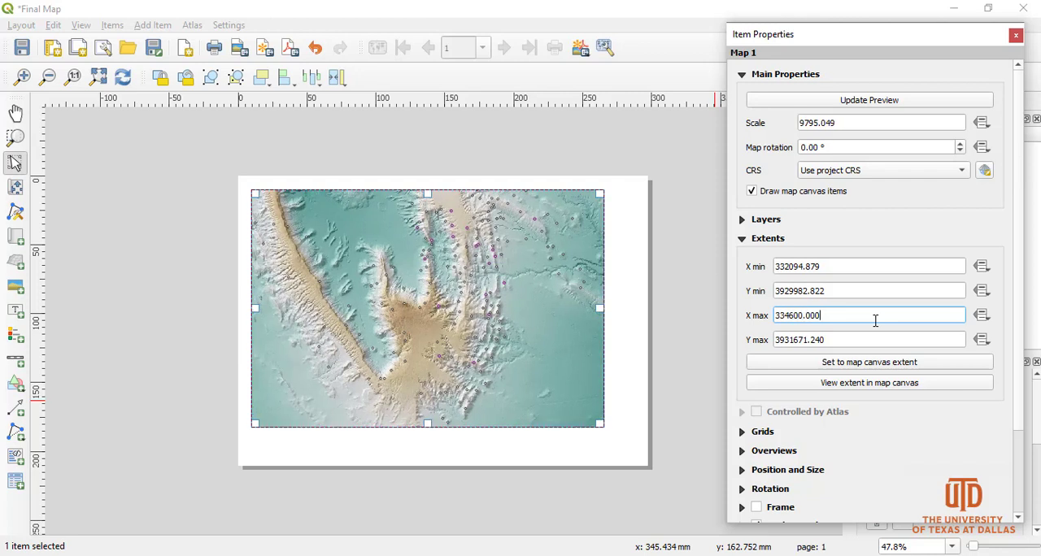
# Try an X max extent of 334610 for the map, and return it to 334600.
pyautogui.click(799, 315)
pyautogui.press('BackSpace')
pyautogui.write('1')
pyautogui.press('Return')
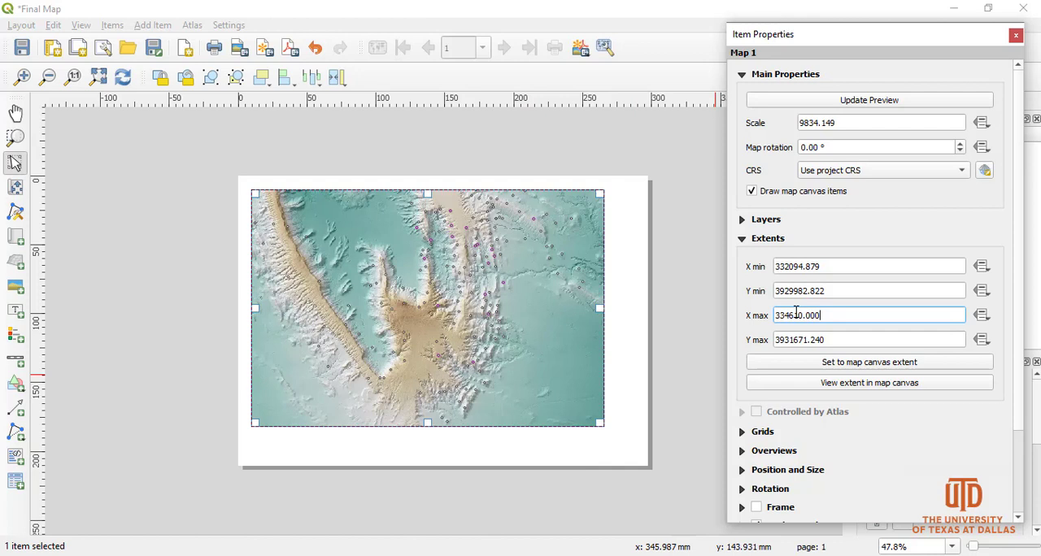
pyautogui.tripleClick(801, 316)
pyautogui.click(797, 316)
pyautogui.press('Return')
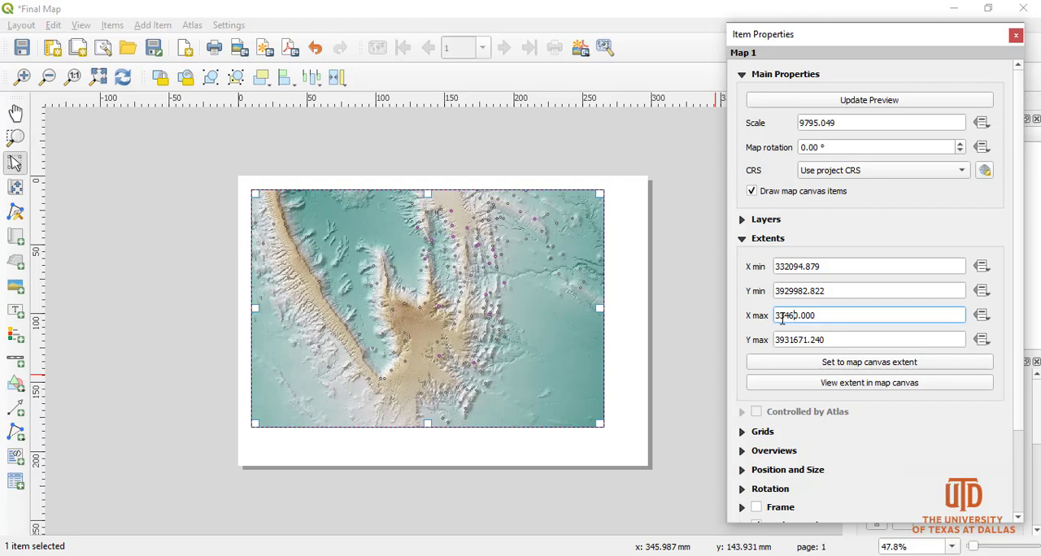
pyautogui.write('5')
pyautogui.press('Return')
# Set the map's scale back to 10000 with the adjusted extents.
pyautogui.click(850, 124)
pyautogui.hotkey('ctrl', 'a')
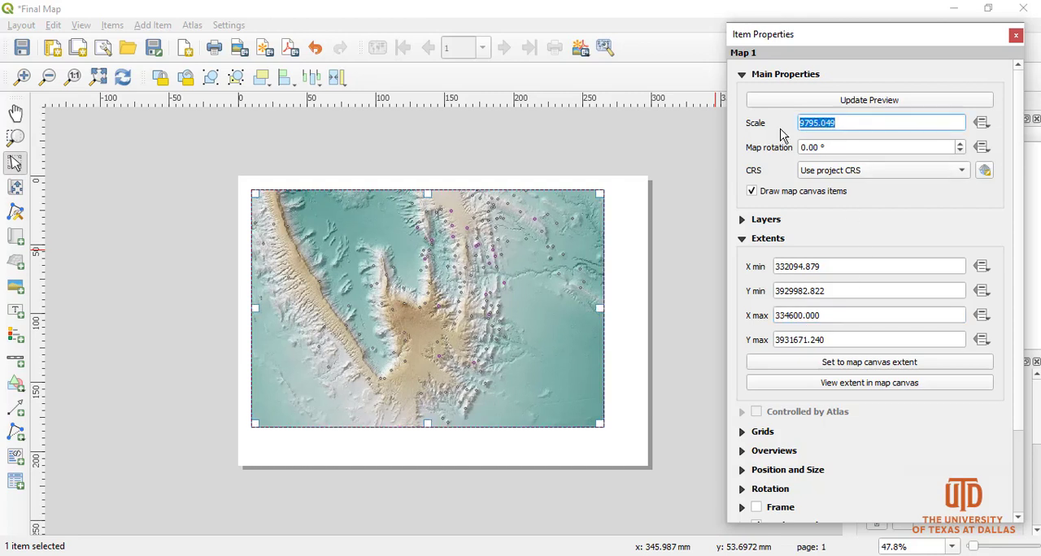
pyautogui.write('10000')
pyautogui.press('Return')
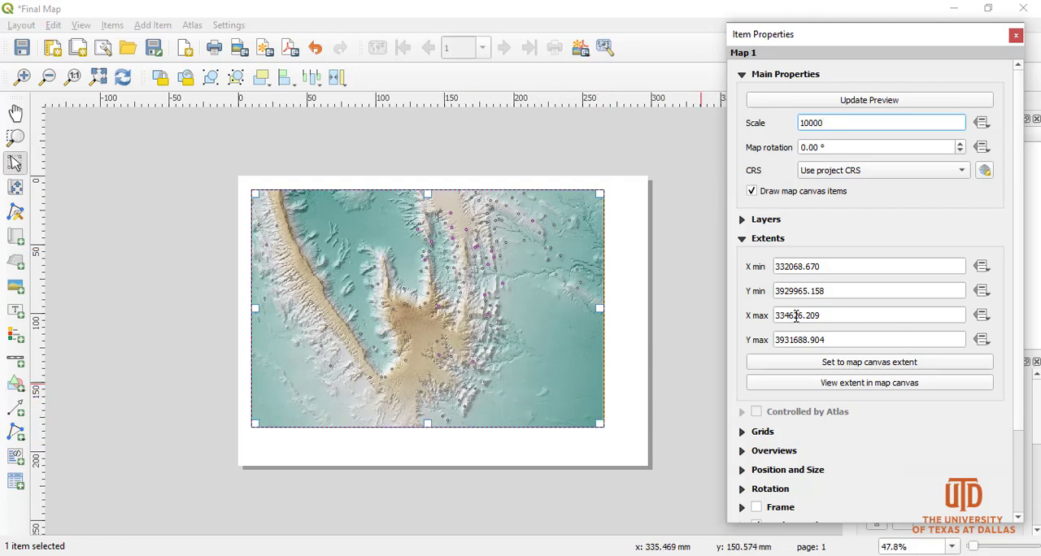
# Set the map's X max extent to 334610 and its scale back to 10000.
pyautogui.moveTo(794, 316); pyautogui.dragTo(883, 309)
pyautogui.write('10')
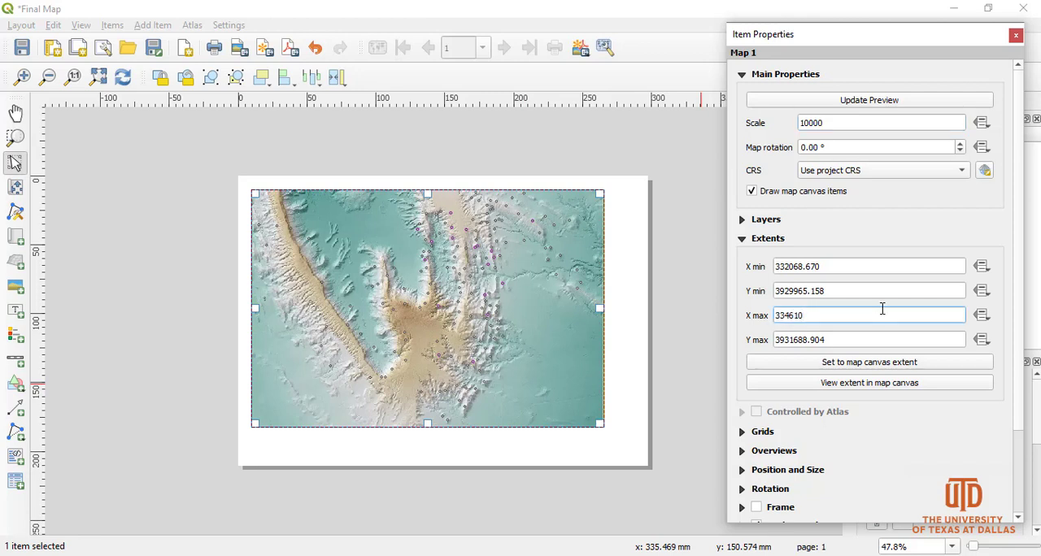
pyautogui.press('Return')
pyautogui.moveTo(858, 125); pyautogui.dragTo(709, 130)
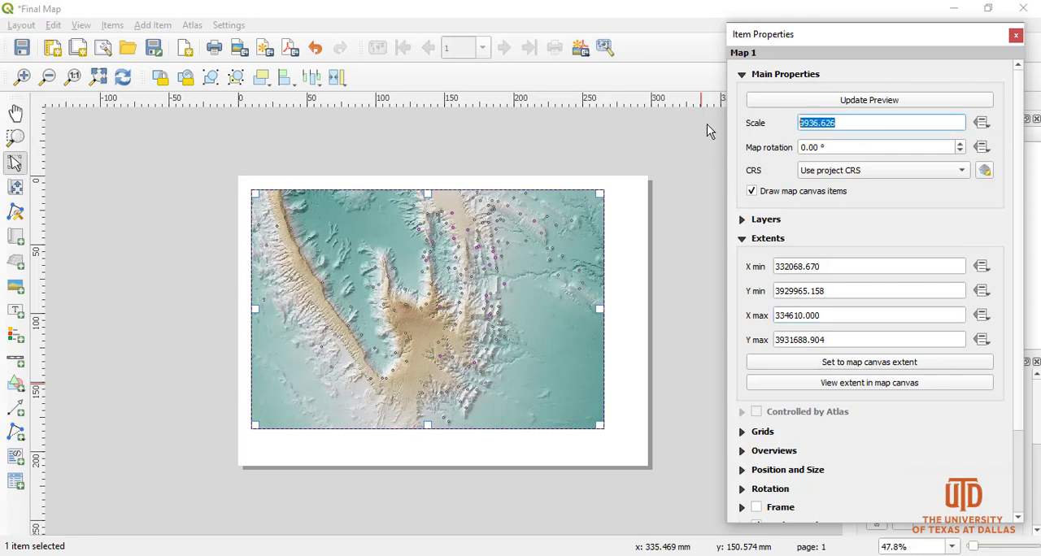
pyautogui.write('10000')
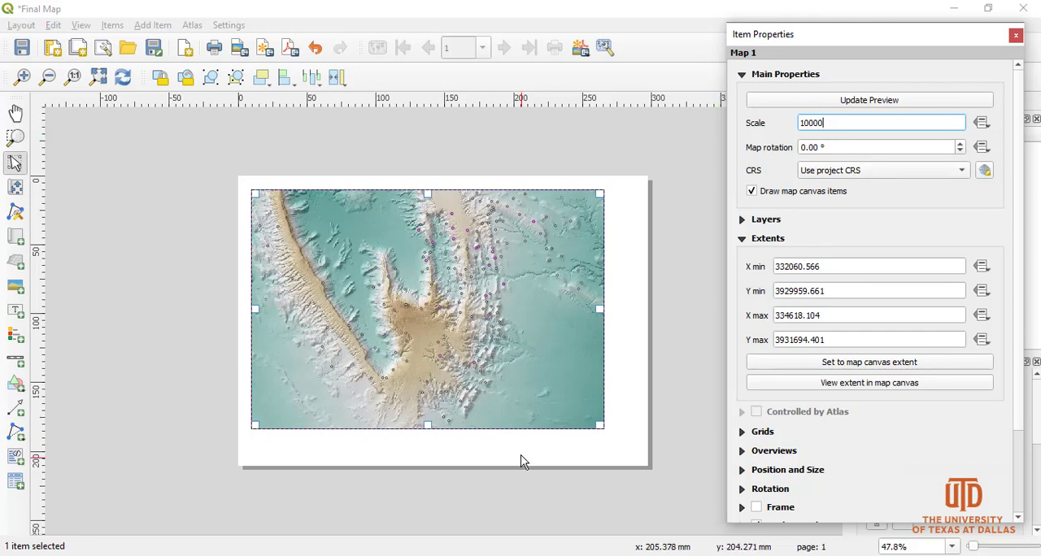
pyautogui.click(579, 443)
# Add a grid to the map and open its Map Grid Properties for modification.
pyautogui.click(291, 270)
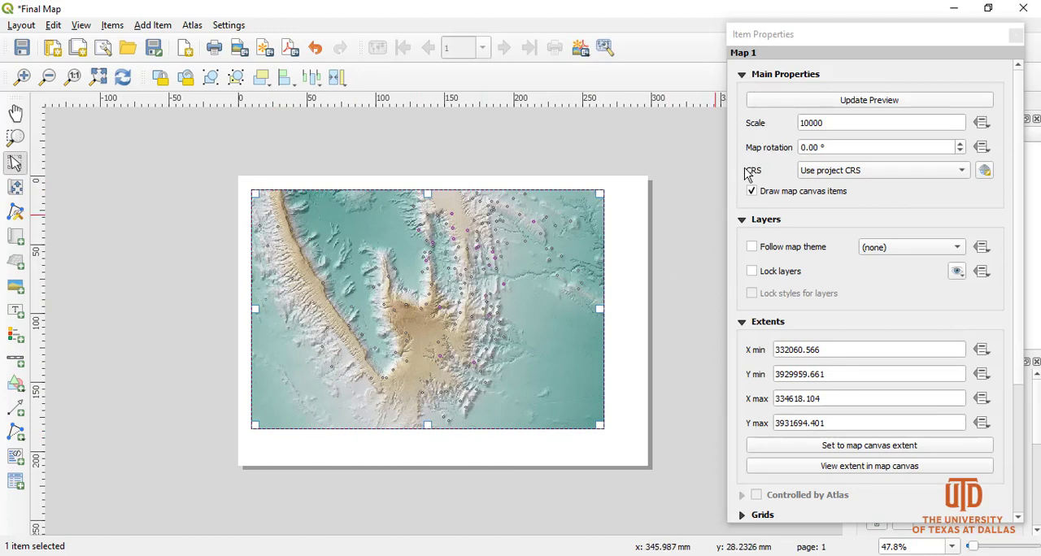
pyautogui.click(741, 219)
pyautogui.click(741, 239)
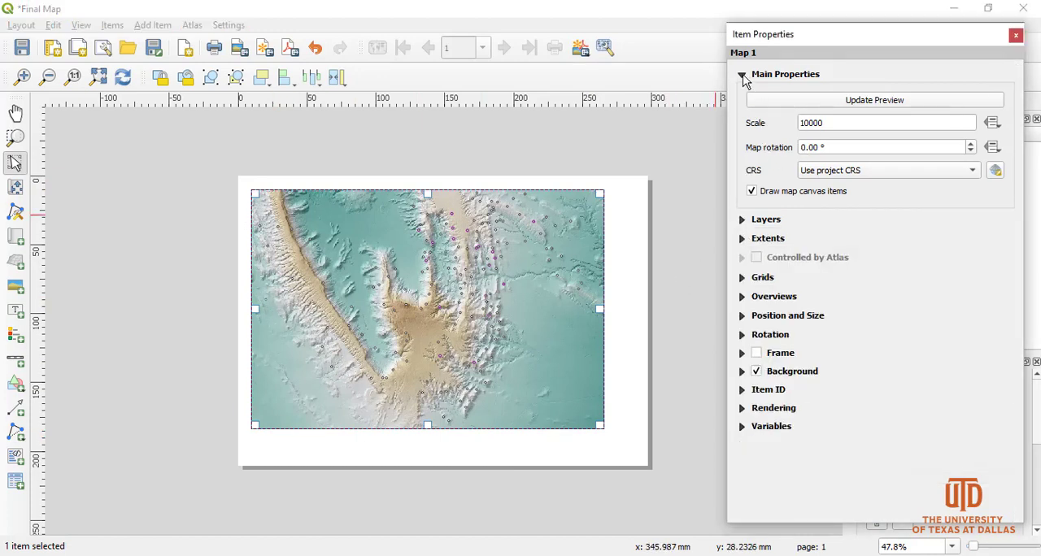
pyautogui.click(741, 74)
pyautogui.click(745, 154)
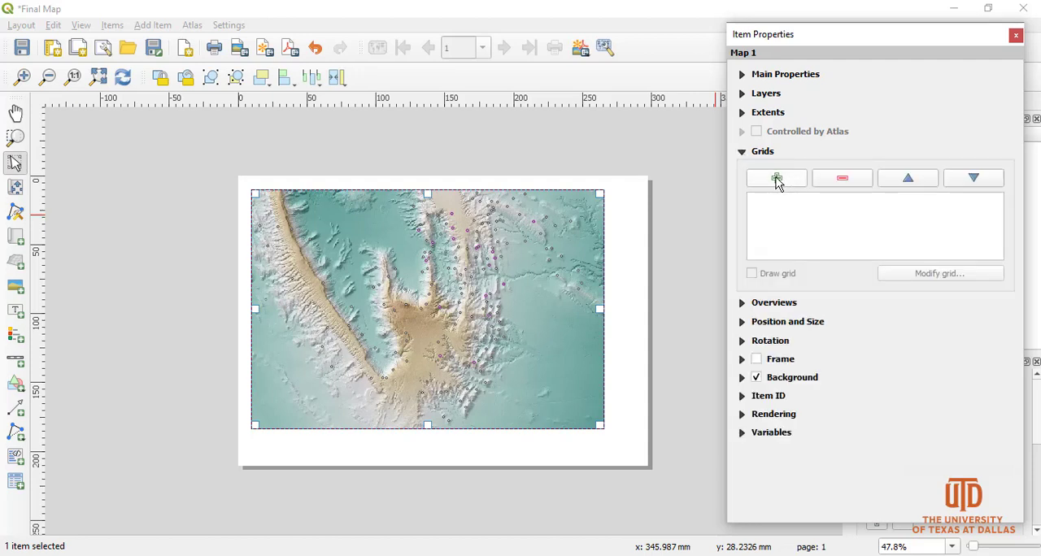
pyautogui.click(776, 181)
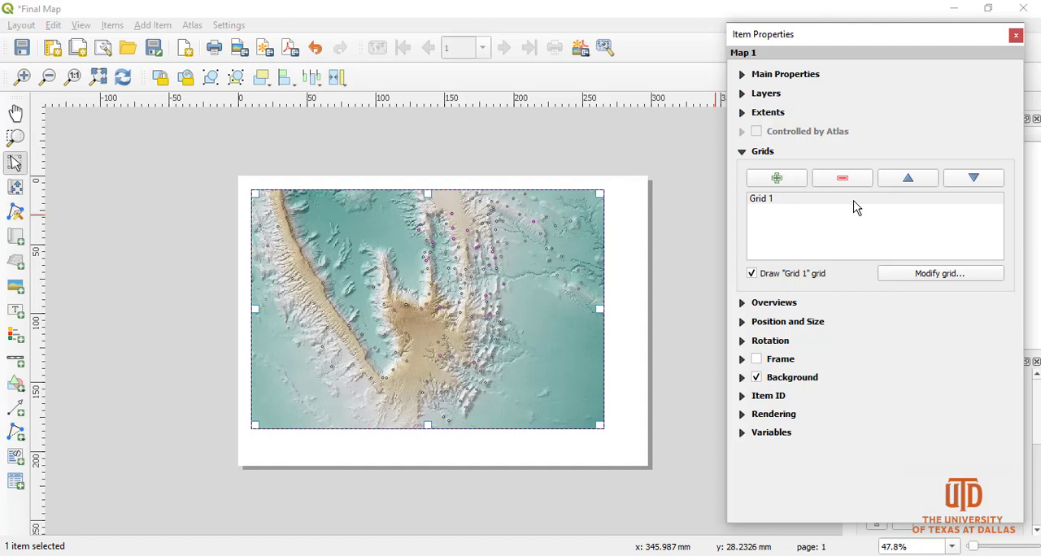
pyautogui.click(786, 201)
pyautogui.click(946, 277)
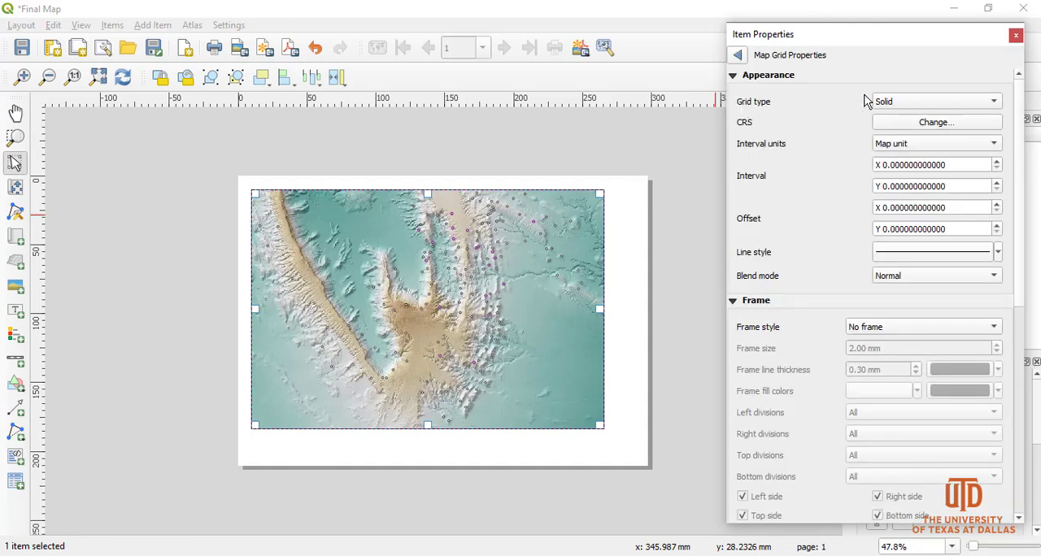
# Keep the grid type Solid and set the grid's CRS to NAD83(CSRS) / UTM zone 13N (EPSG:2957).
pyautogui.click(889, 106)
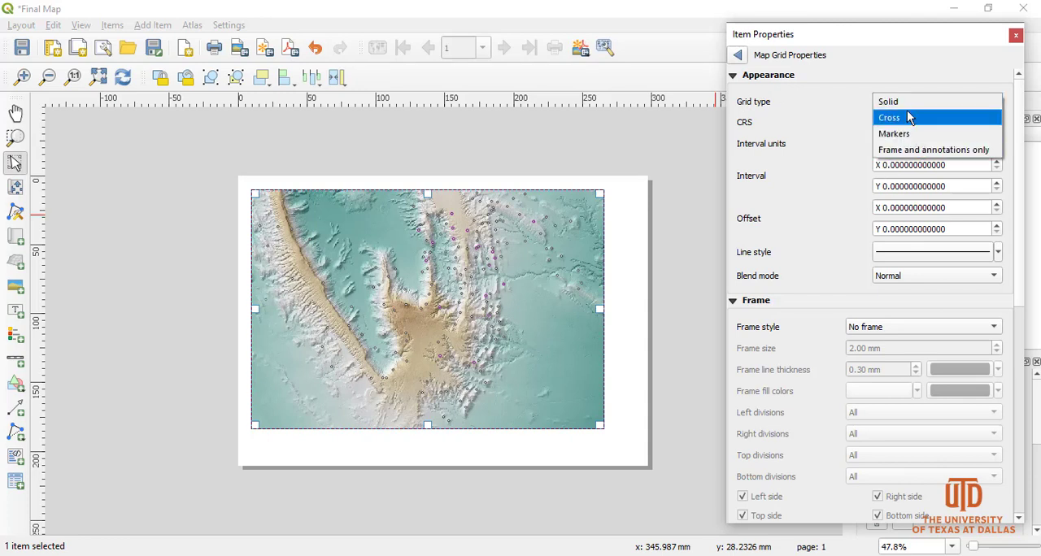
pyautogui.click(923, 104)
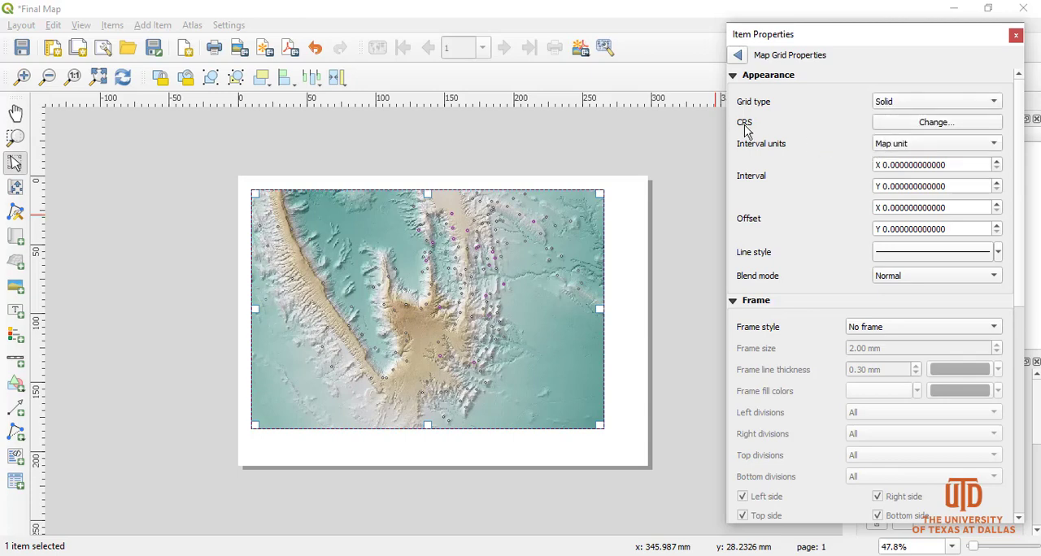
pyautogui.click(922, 124)
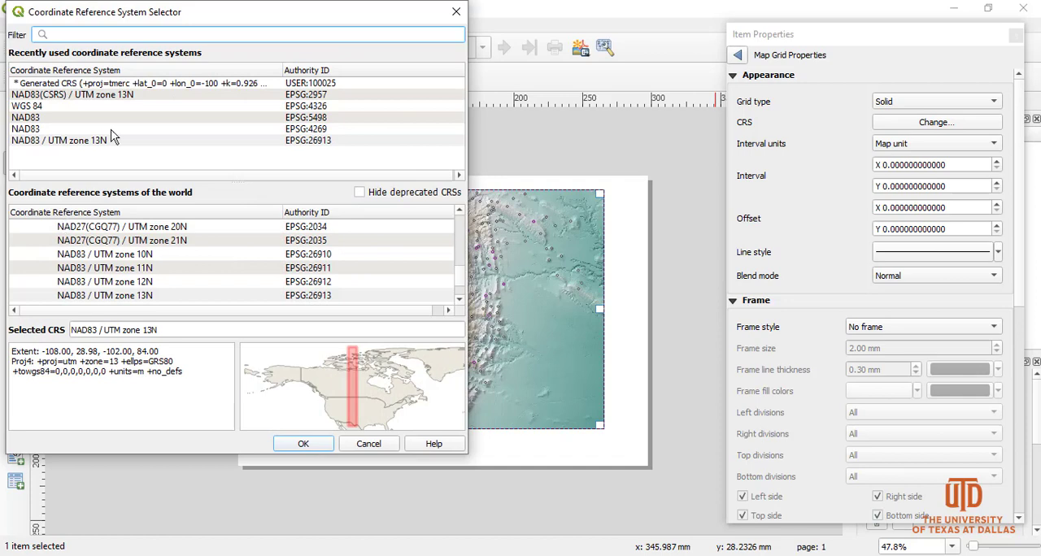
pyautogui.click(50, 96)
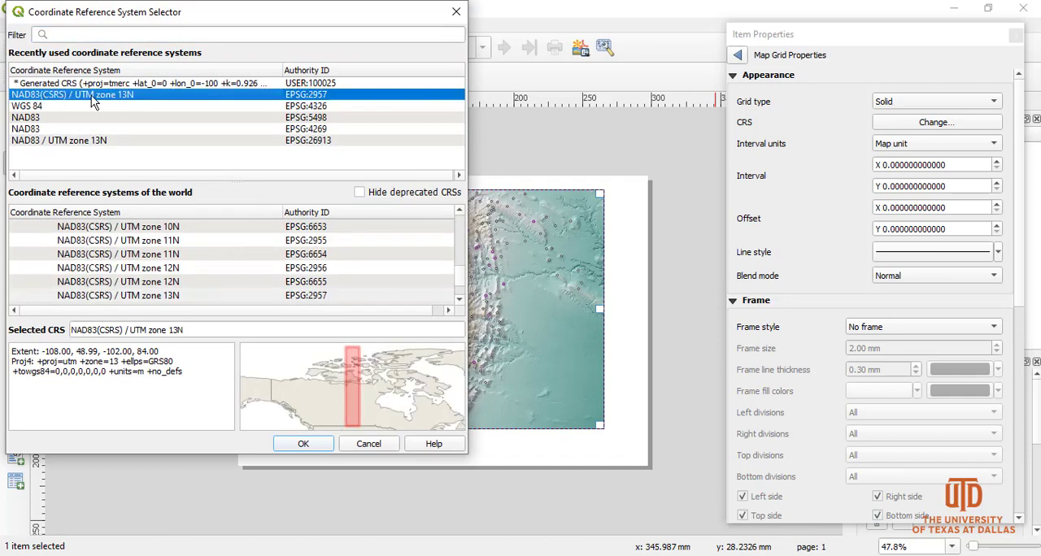
pyautogui.click(305, 446)
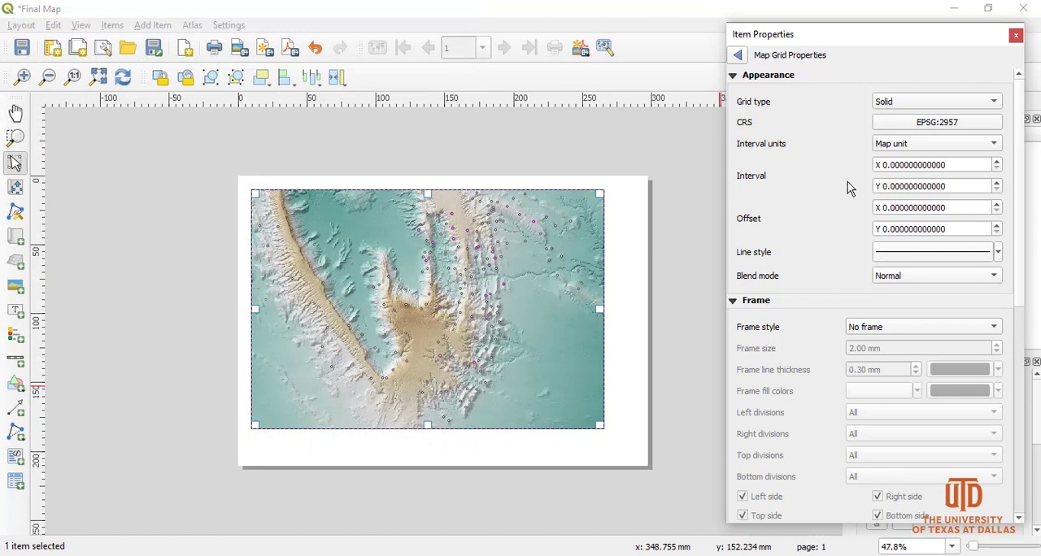
# Set the grid's X and Y intervals to 1000 map units.
pyautogui.click(885, 164)
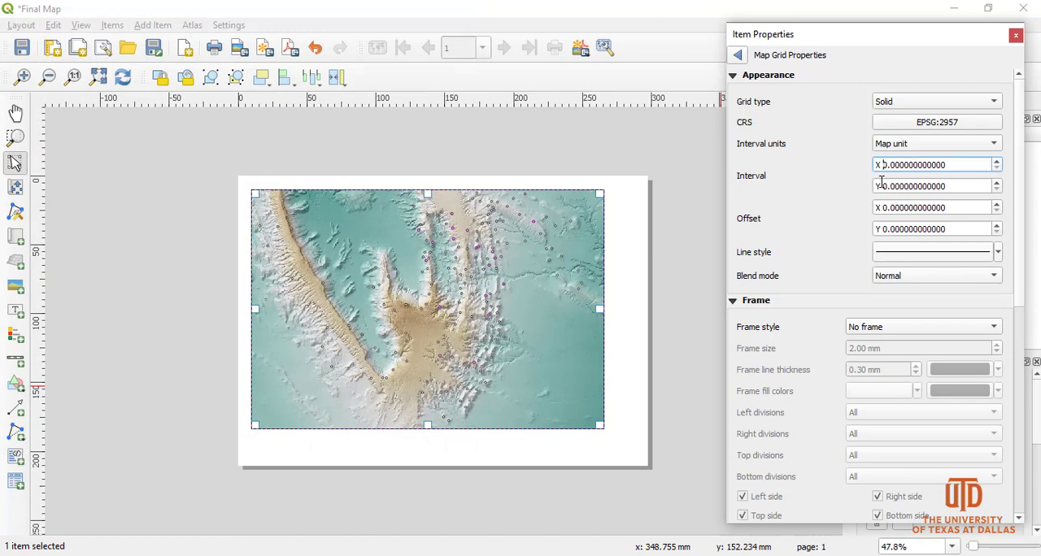
pyautogui.write('100')
pyautogui.click(883, 187)
pyautogui.write('100')
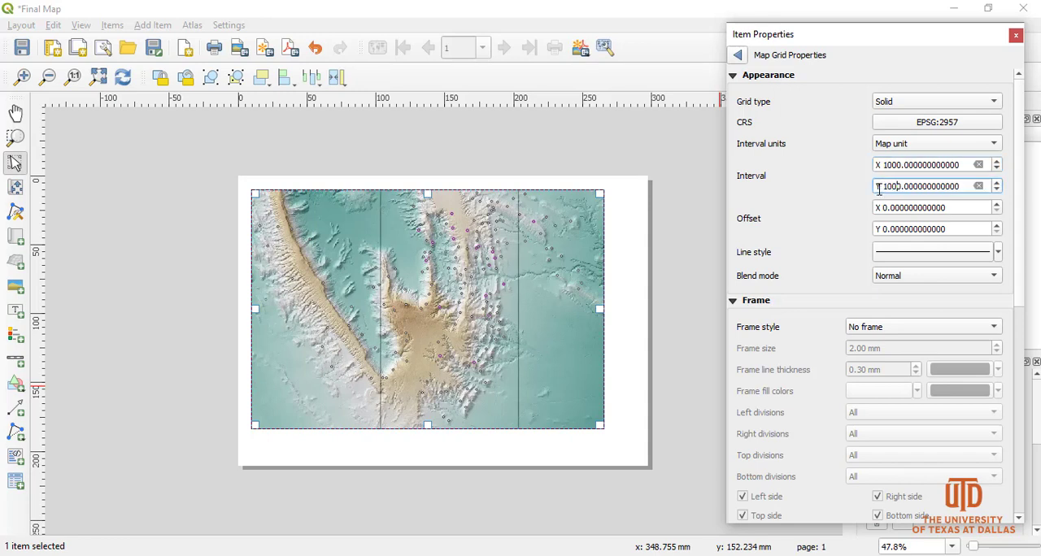
pyautogui.click(890, 207)
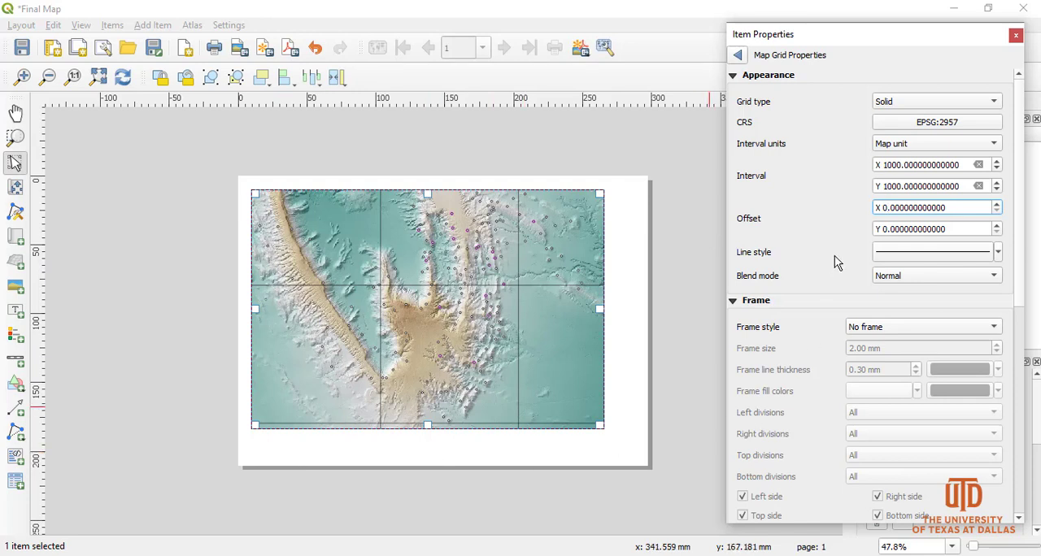
# Reduce the grid's X and Y intervals to 500 map units.
pyautogui.click(894, 193)
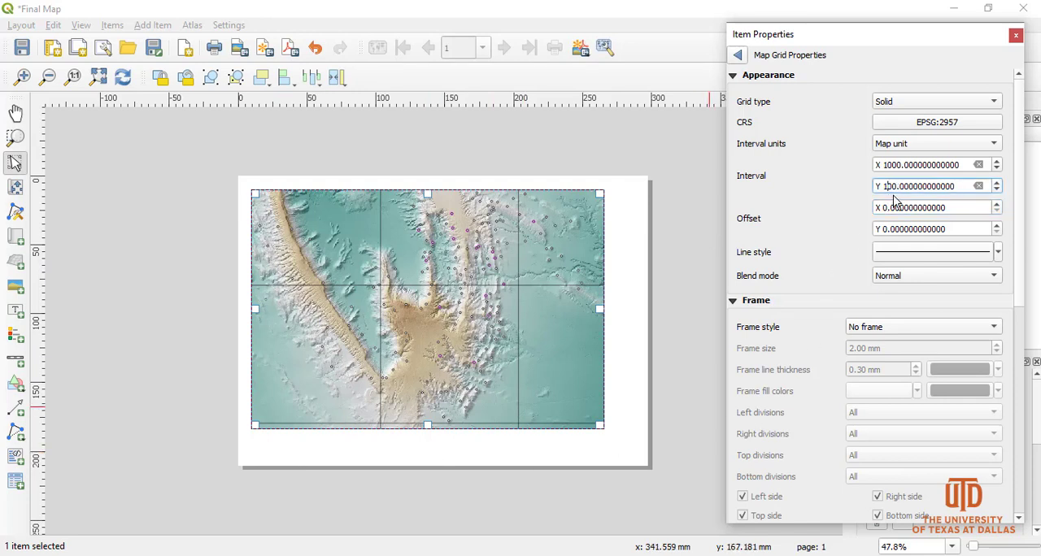
pyautogui.press('BackSpace')
pyautogui.write('5')
pyautogui.click(895, 167)
pyautogui.press('BackSpace')
pyautogui.press('BackSpace')
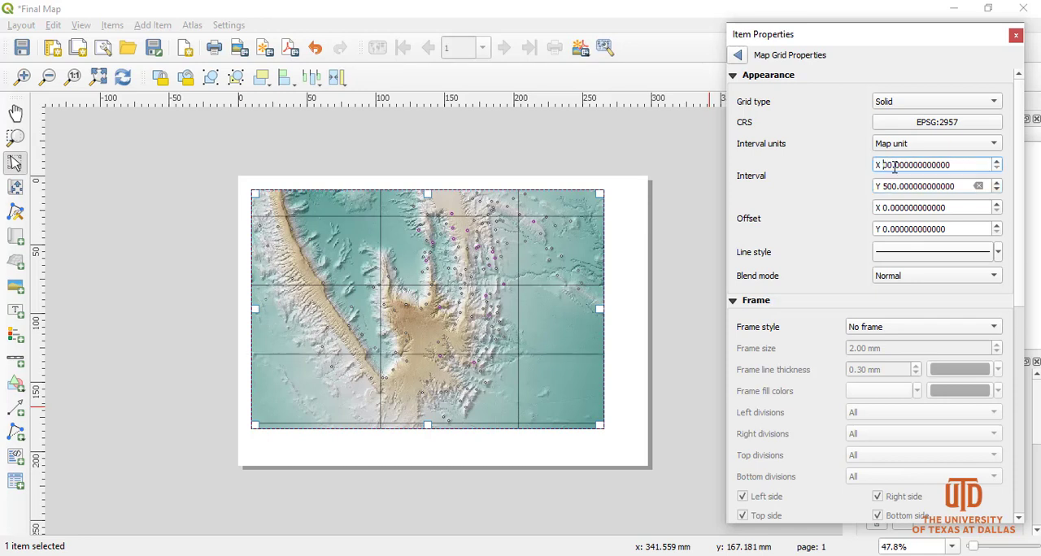
pyautogui.write('5')
pyautogui.click(909, 186)
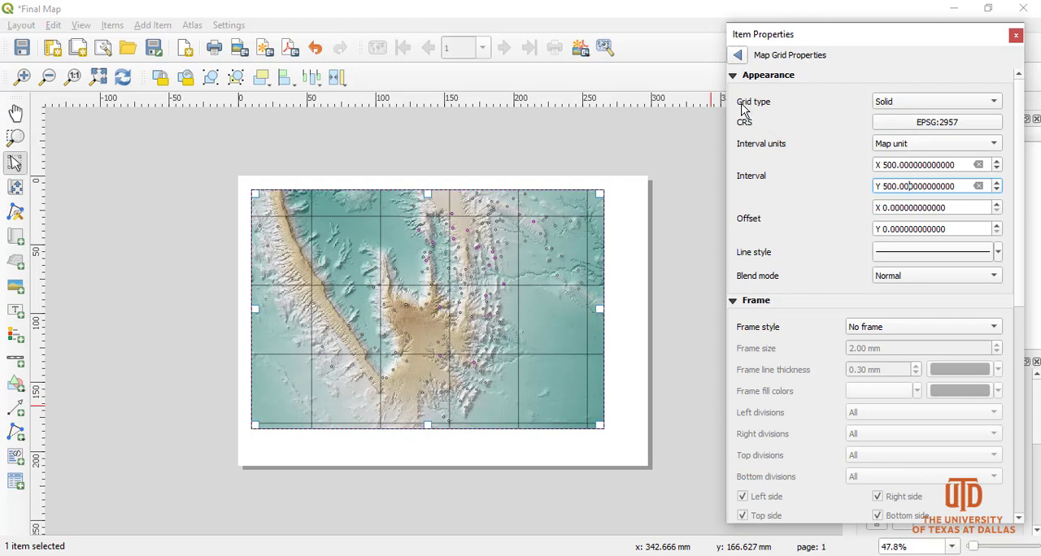
# Try the Cross, Markers, and Frame and annotations only grid types on the map.
pyautogui.click(903, 104)
pyautogui.click(907, 119)
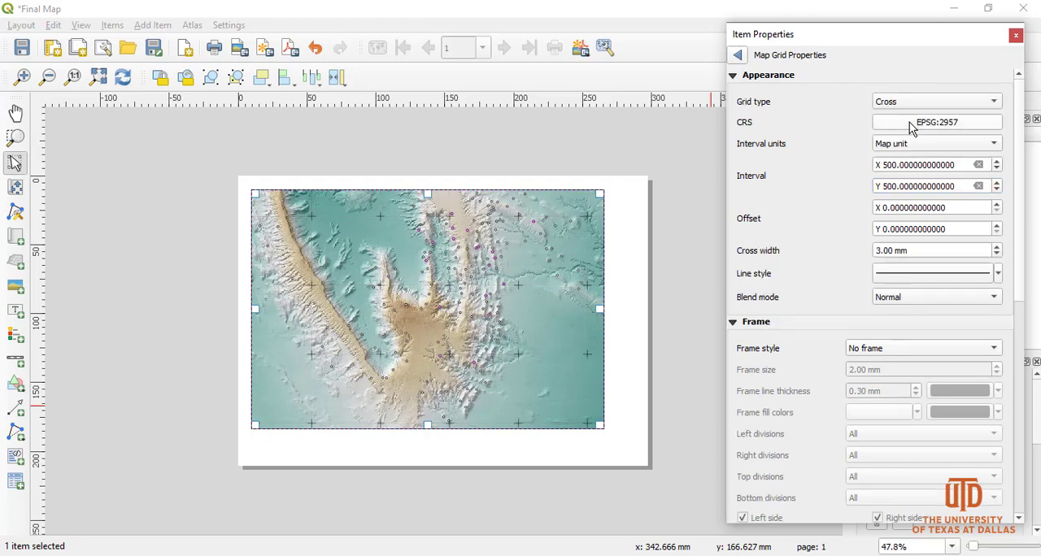
pyautogui.click(919, 106)
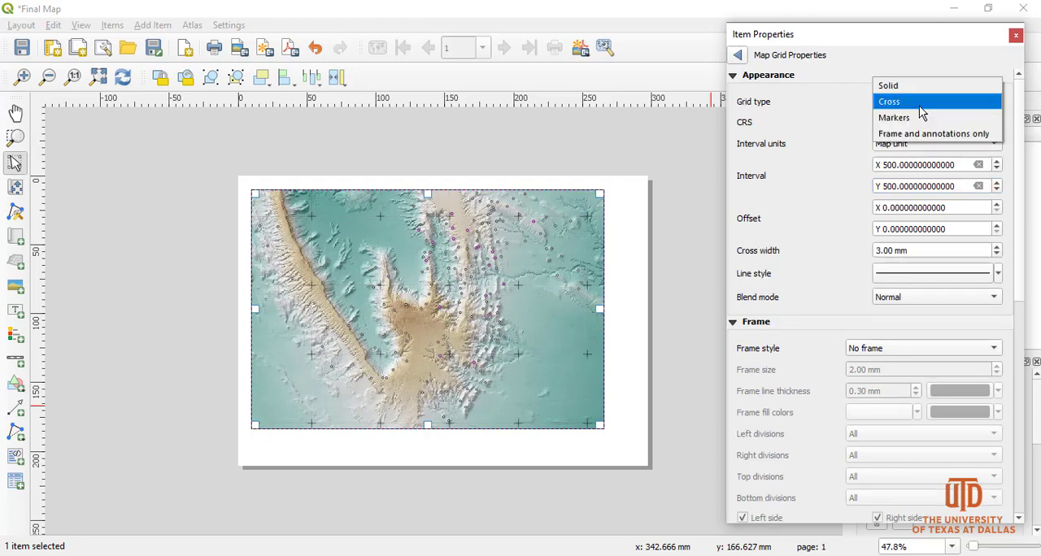
pyautogui.click(912, 121)
pyautogui.click(912, 101)
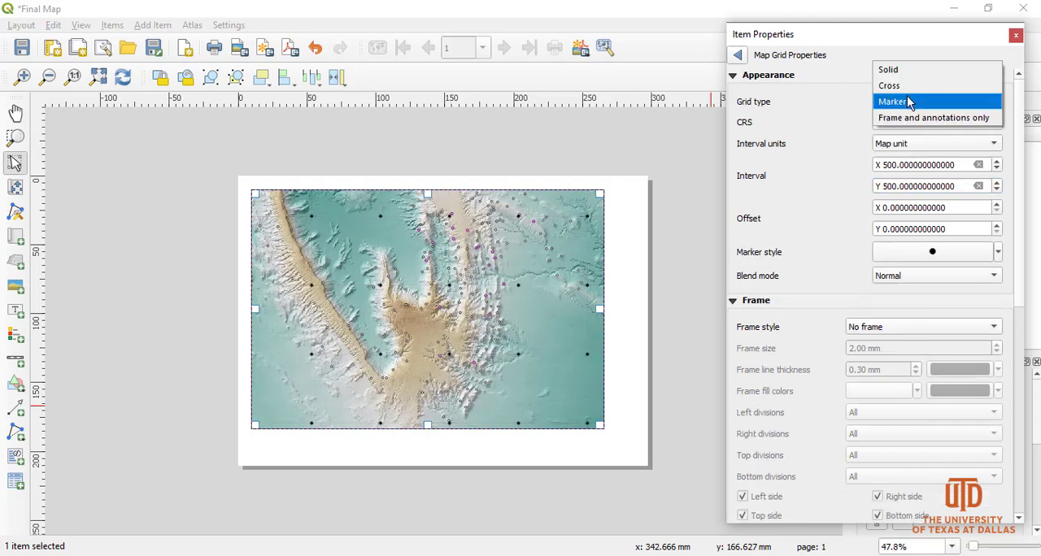
pyautogui.click(909, 120)
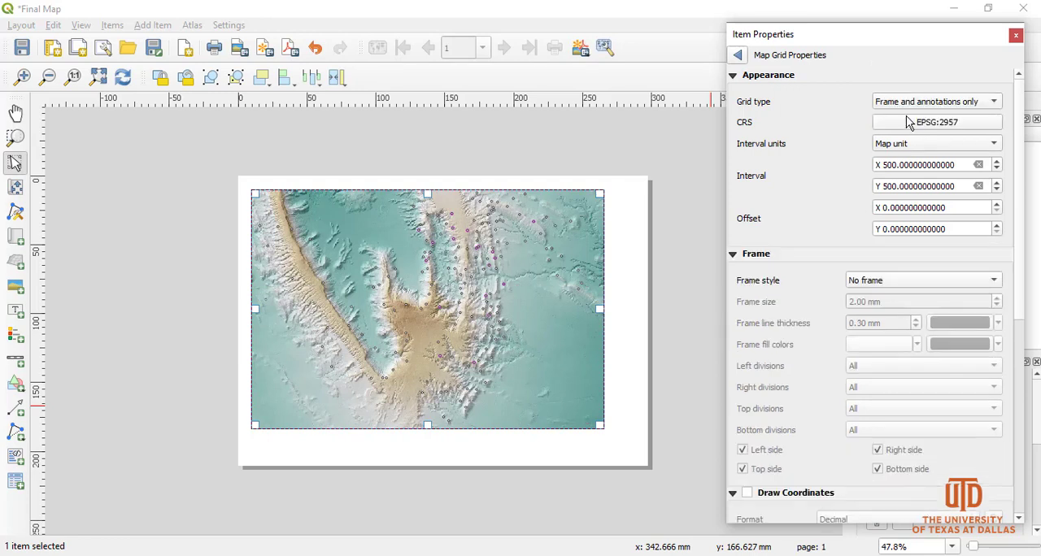
# Set the grid type to Cross with a cross width of 1.5 mm.
pyautogui.click(903, 106)
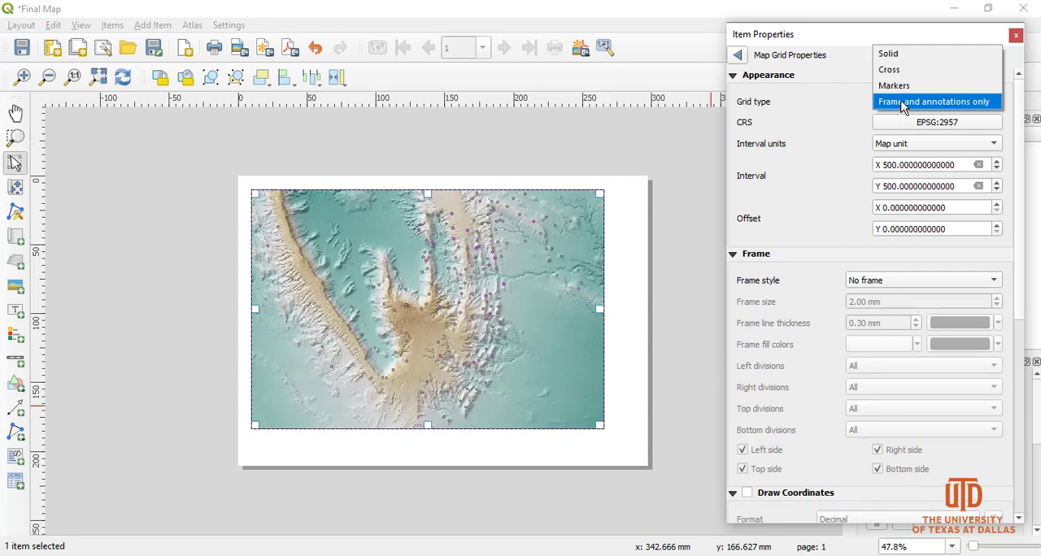
pyautogui.click(890, 69)
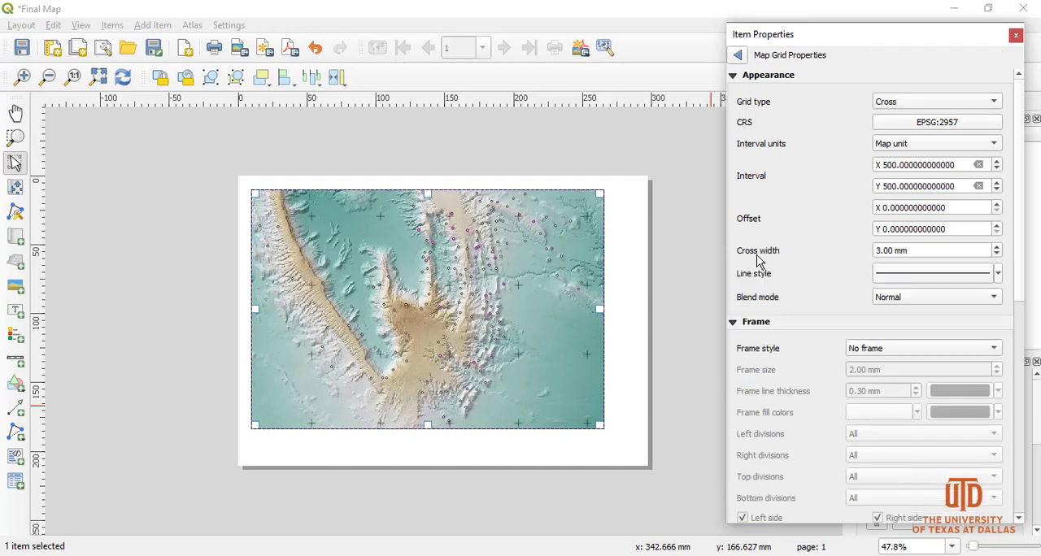
pyautogui.moveTo(914, 251); pyautogui.dragTo(867, 252)
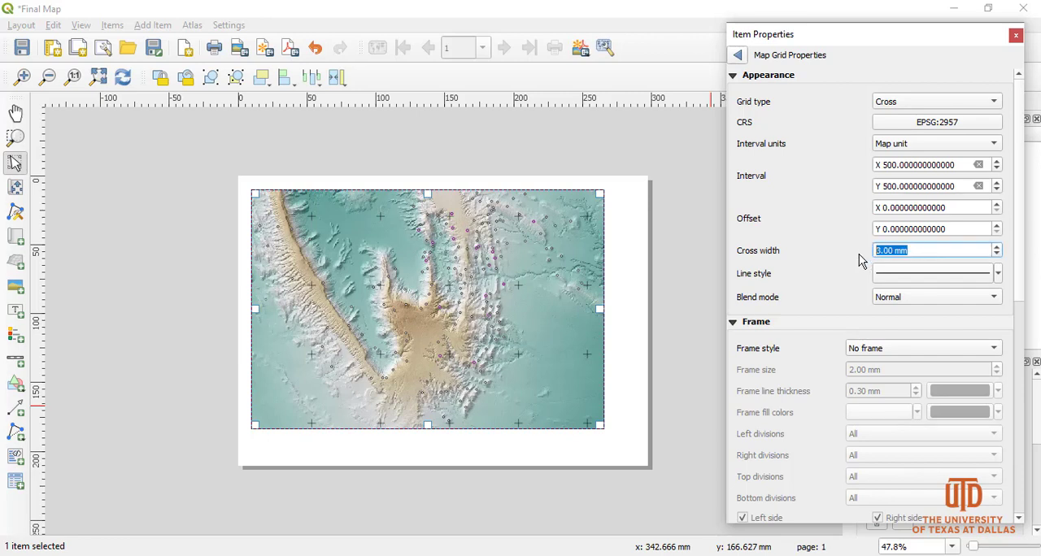
pyautogui.write('1.5')
pyautogui.click(600, 452)
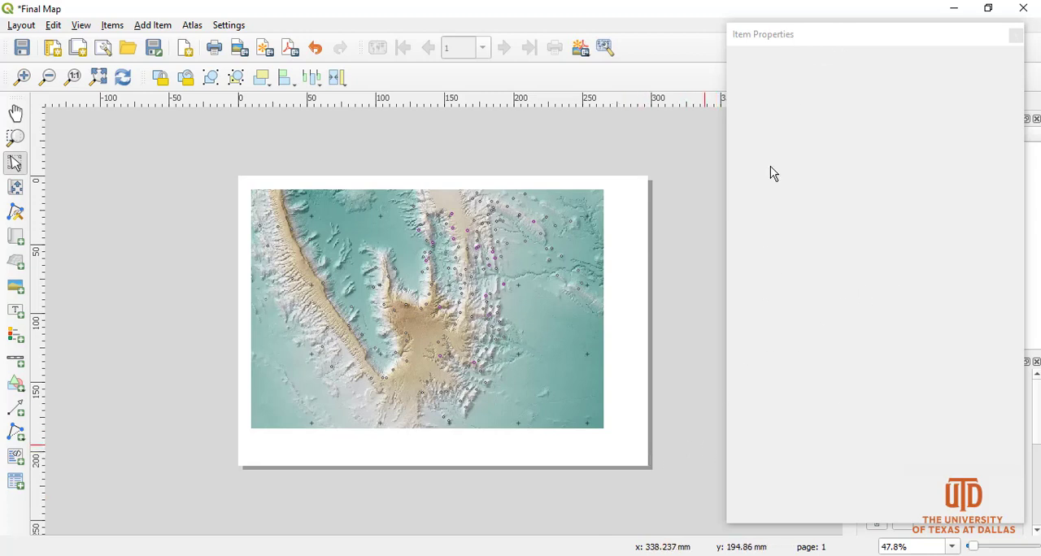
# Reselect the map and reopen the properties of Grid 1.
pyautogui.click(556, 386)
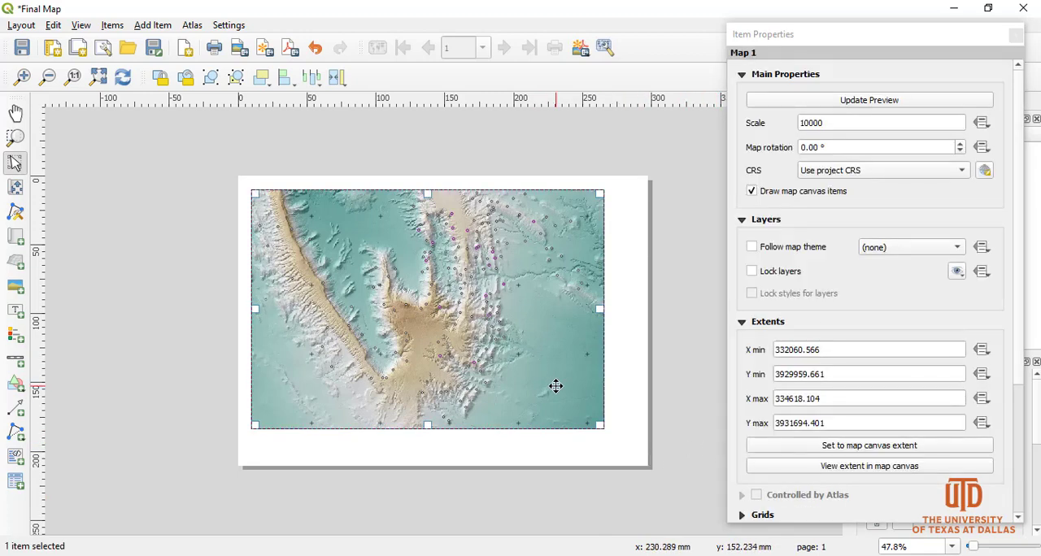
pyautogui.click(741, 79)
pyautogui.click(742, 96)
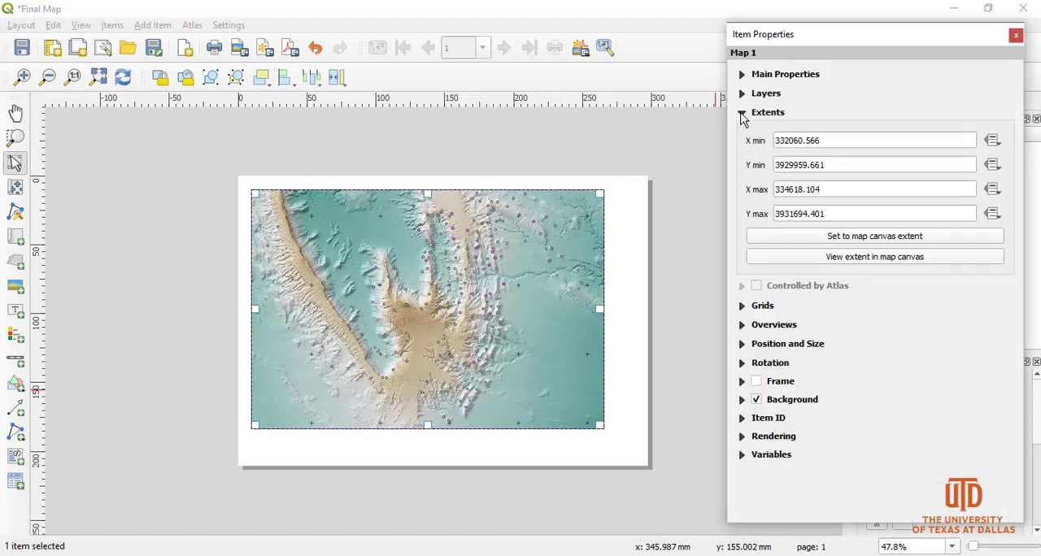
pyautogui.click(742, 114)
pyautogui.click(741, 152)
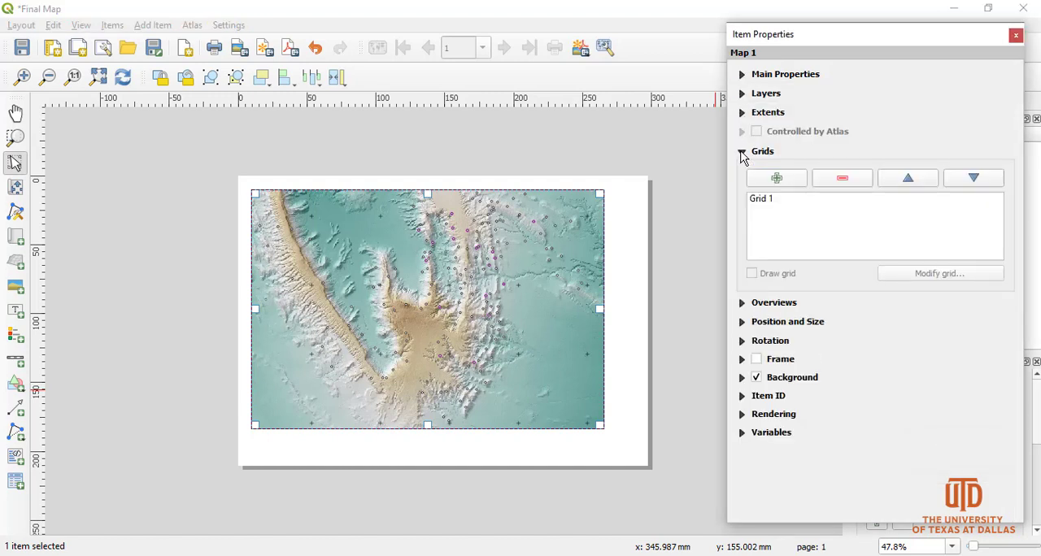
pyautogui.click(779, 203)
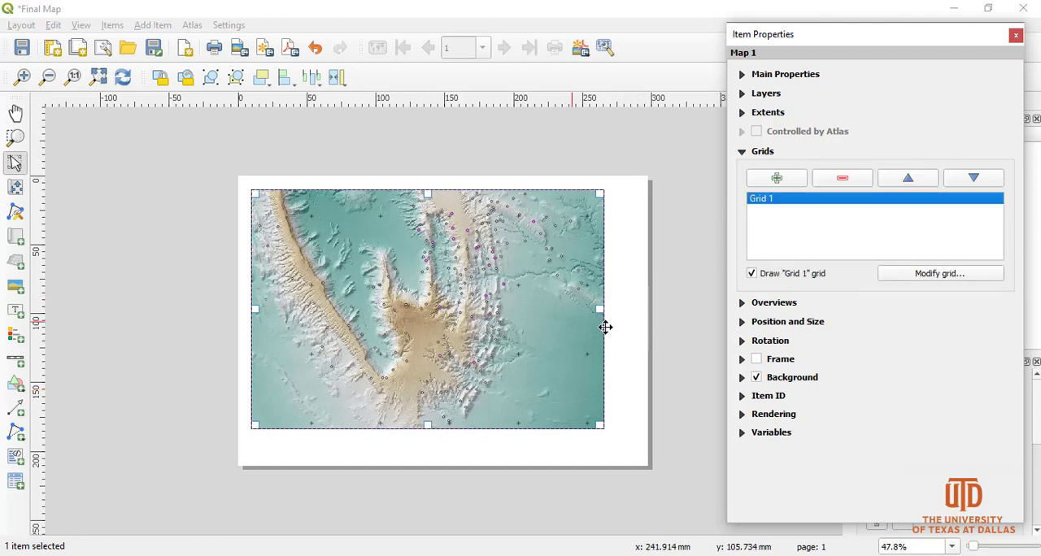
pyautogui.click(936, 275)
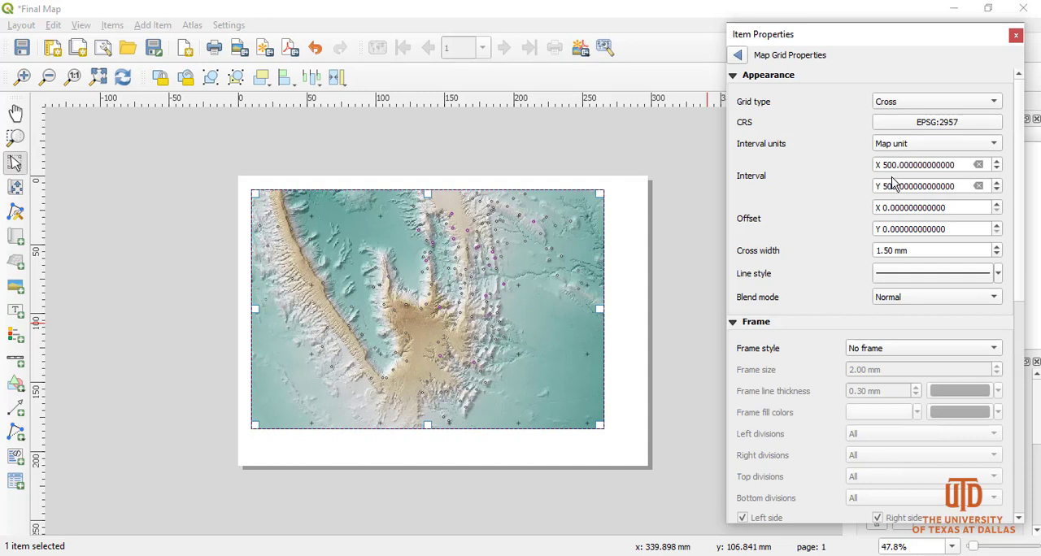
# Turn on Draw Coordinates for the grid and take a closer look at the map.
pyautogui.moveTo(1023, 227); pyautogui.dragTo(1025, 334)
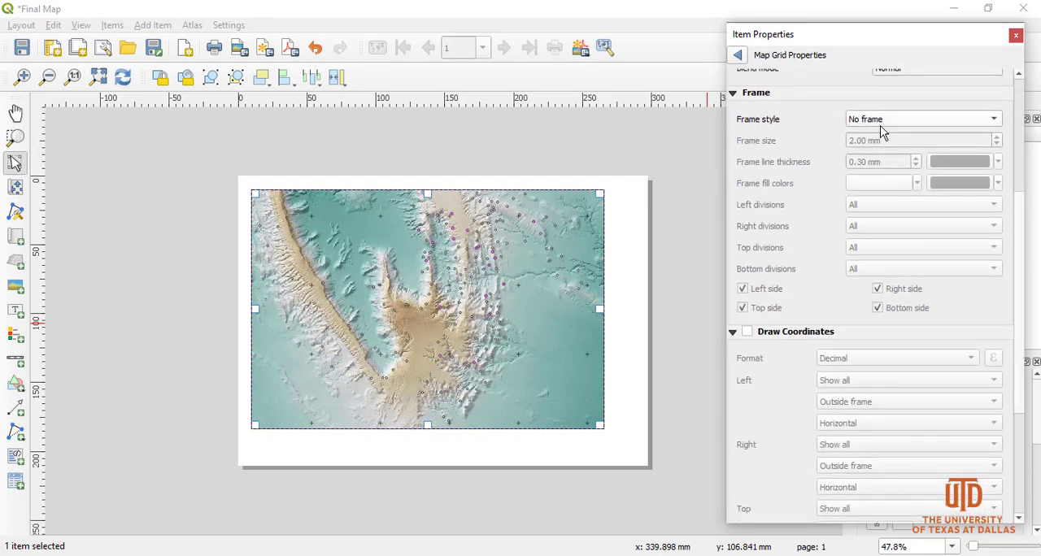
pyautogui.click(748, 333)
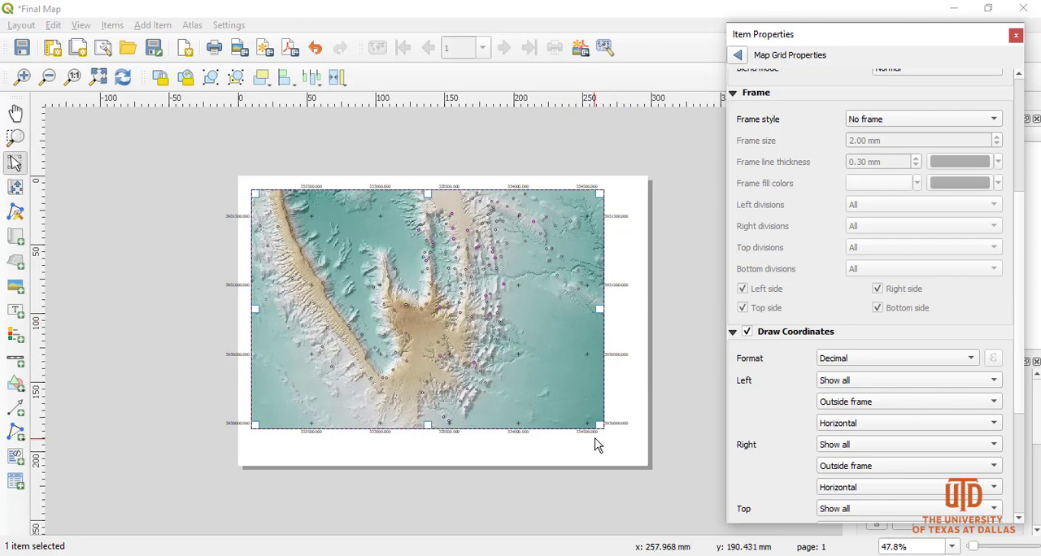
pyautogui.click(22, 78)
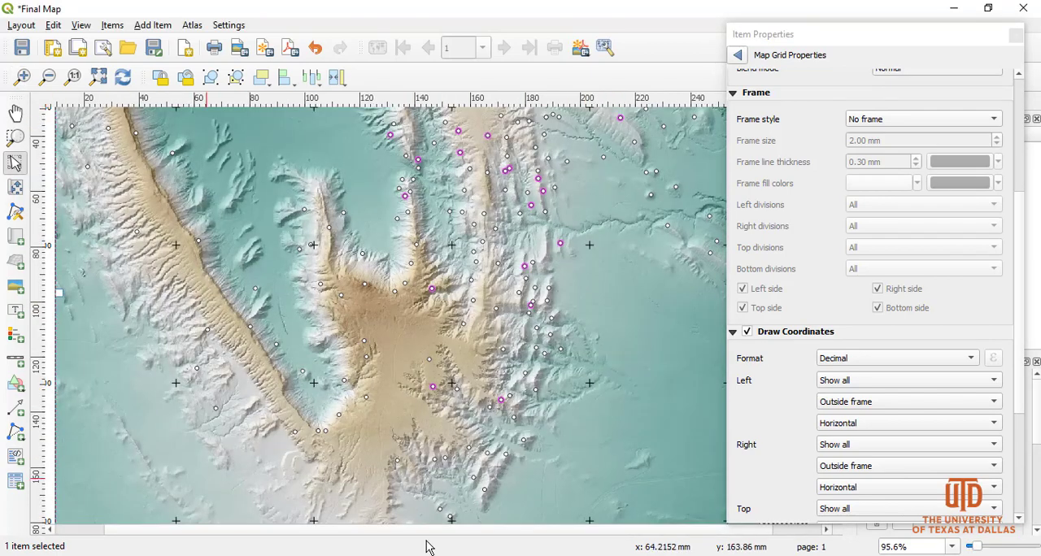
# Examine the coordinate labels along the map's right and bottom edges and review the Draw Coordinates settings of the grid.
pyautogui.moveTo(752, 529); pyautogui.dragTo(828, 533)
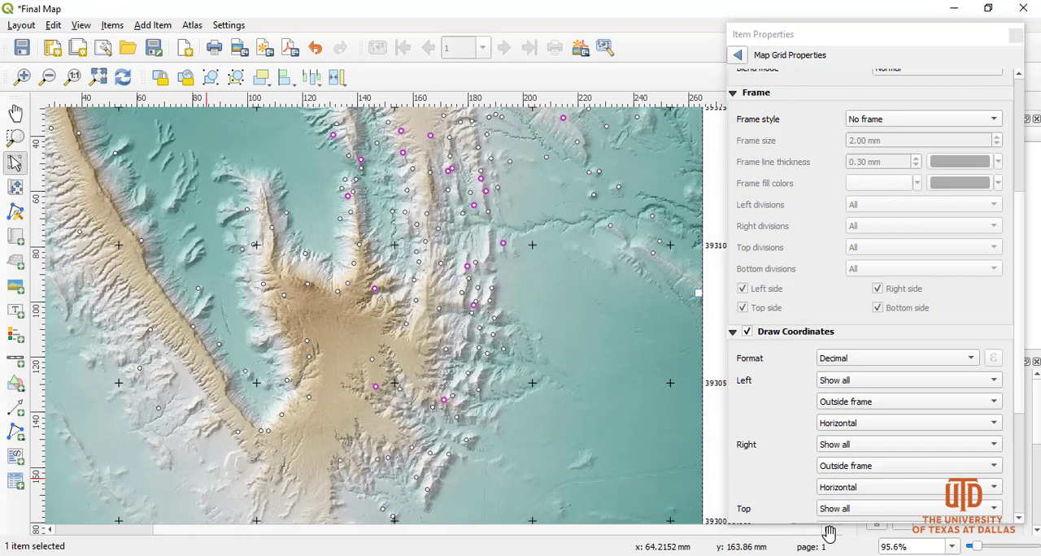
pyautogui.moveTo(841, 39); pyautogui.dragTo(976, 47)
pyautogui.moveTo(837, 298); pyautogui.dragTo(784, 464)
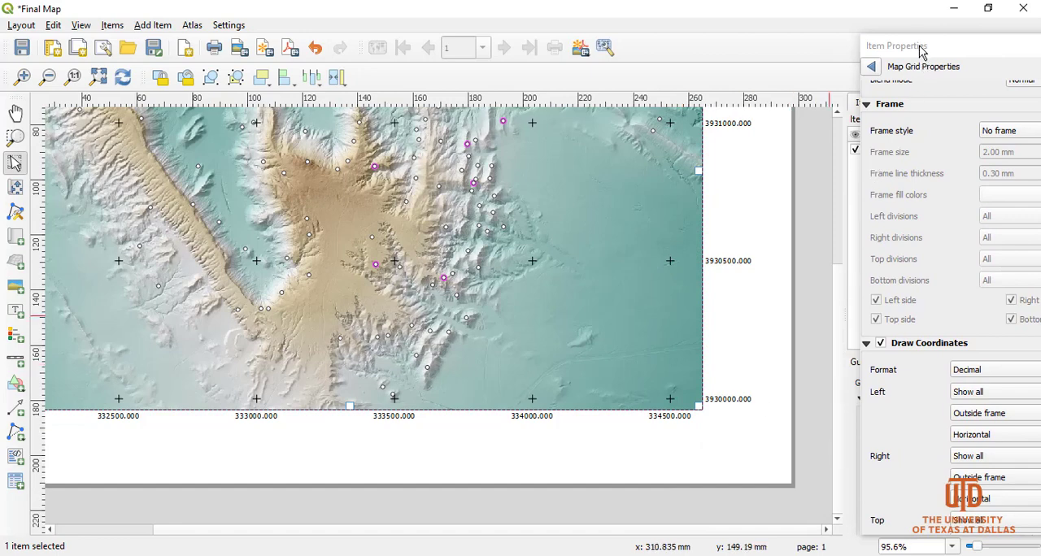
pyautogui.moveTo(921, 48); pyautogui.dragTo(828, 37)
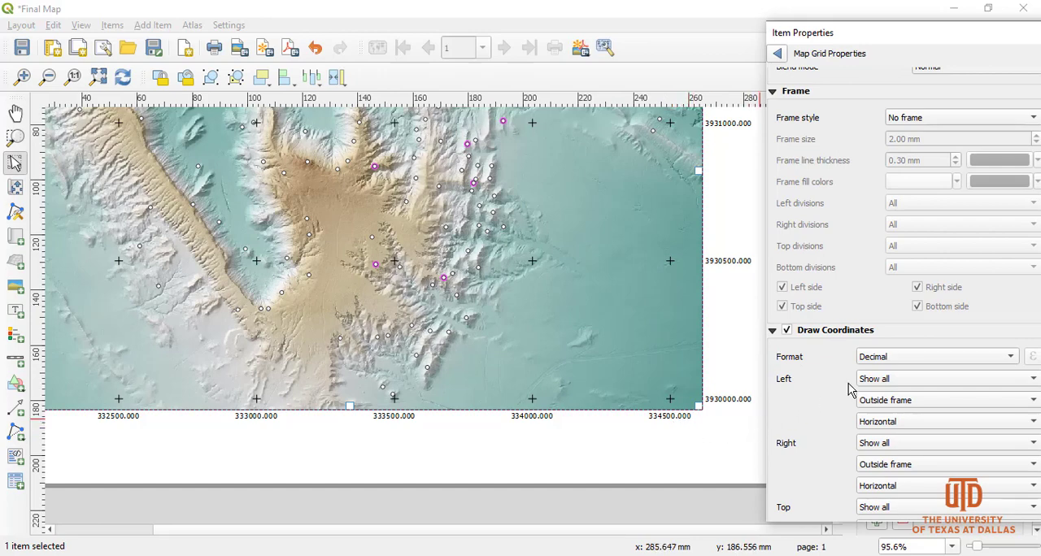
pyautogui.scroll(-5, 850, 389)
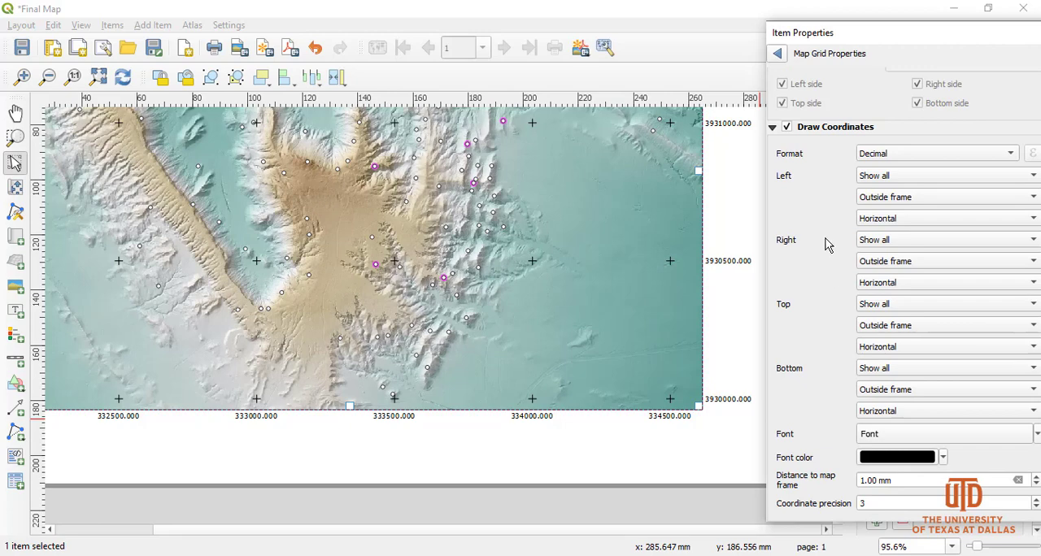
pyautogui.scroll(10, 824, 264)
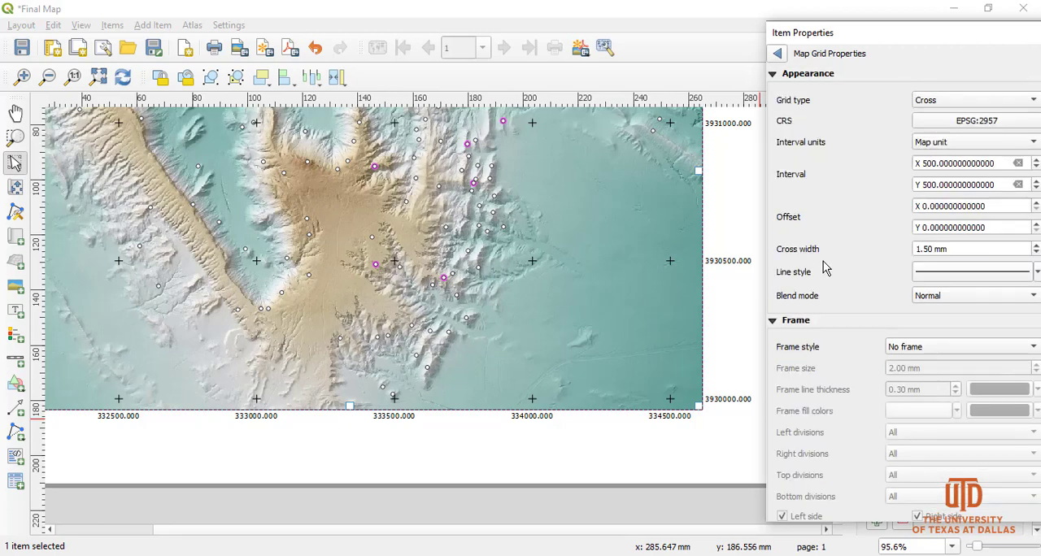
# Set the orientation of the grid's left and right coordinates to Vertical ascending.
pyautogui.click(773, 74)
pyautogui.click(774, 90)
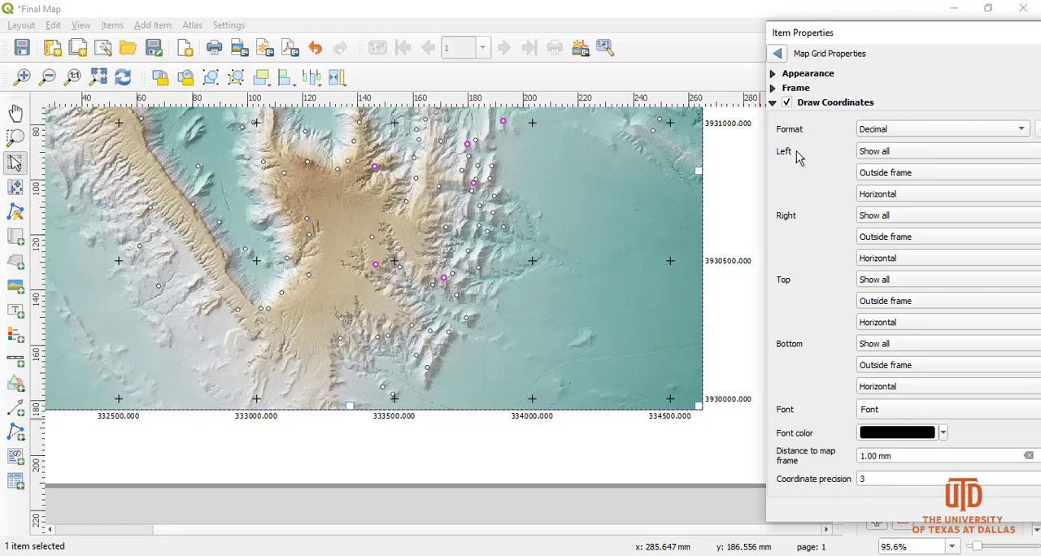
pyautogui.moveTo(858, 37); pyautogui.dragTo(814, 35)
pyautogui.click(878, 200)
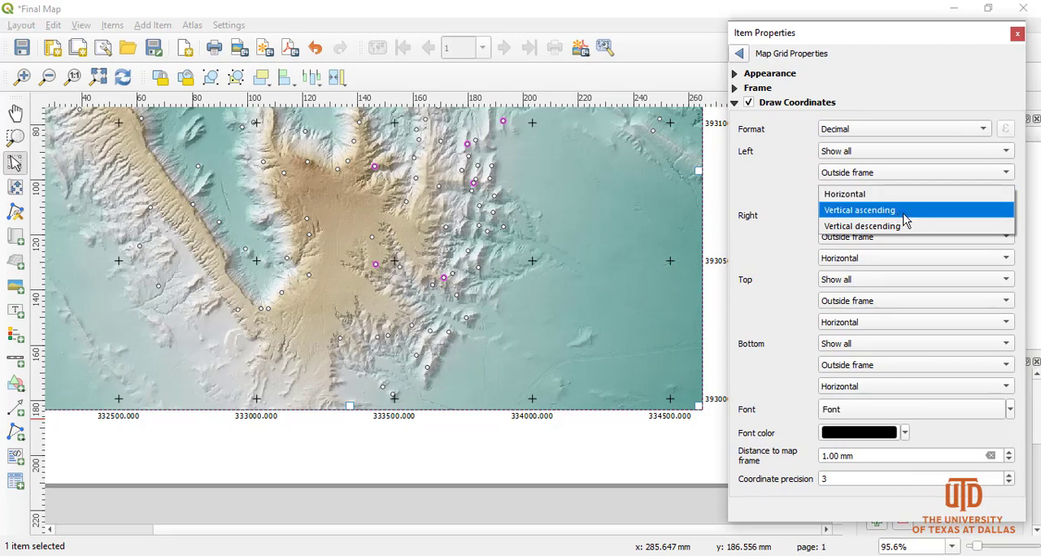
pyautogui.click(900, 213)
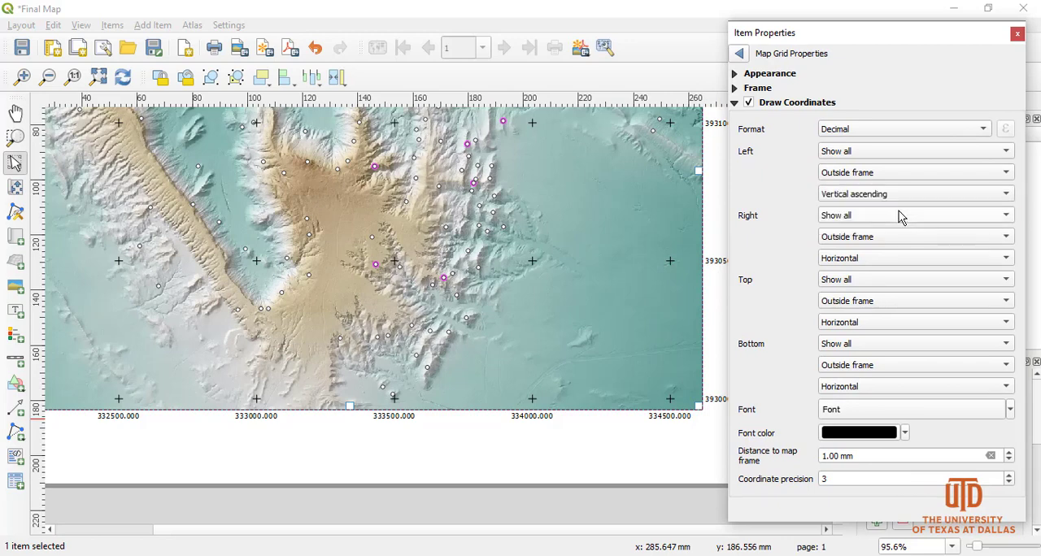
pyautogui.click(876, 259)
pyautogui.click(888, 276)
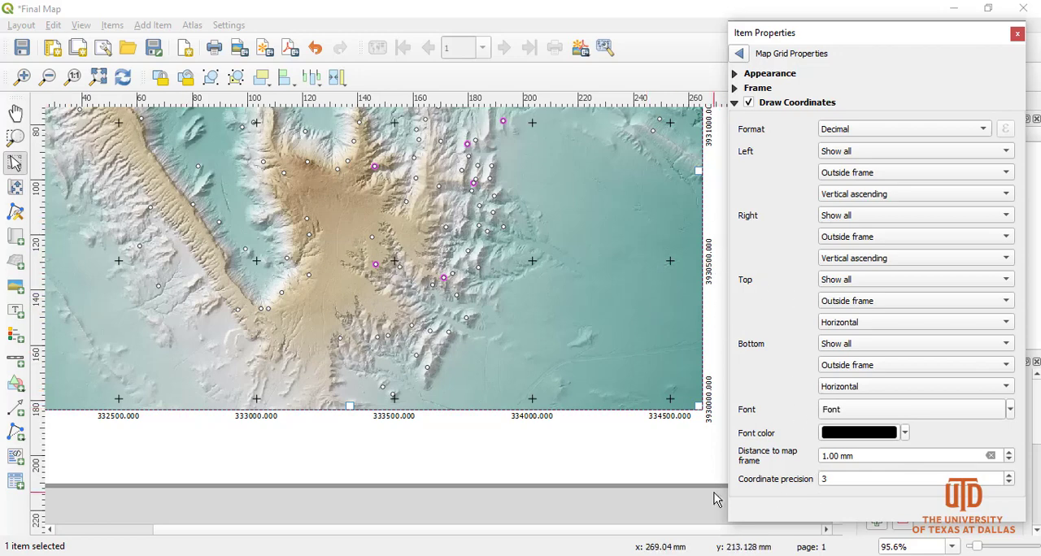
# Set the grid's coordinate precision to 0 and the distance to map frame to 2 mm.
pyautogui.click(823, 480)
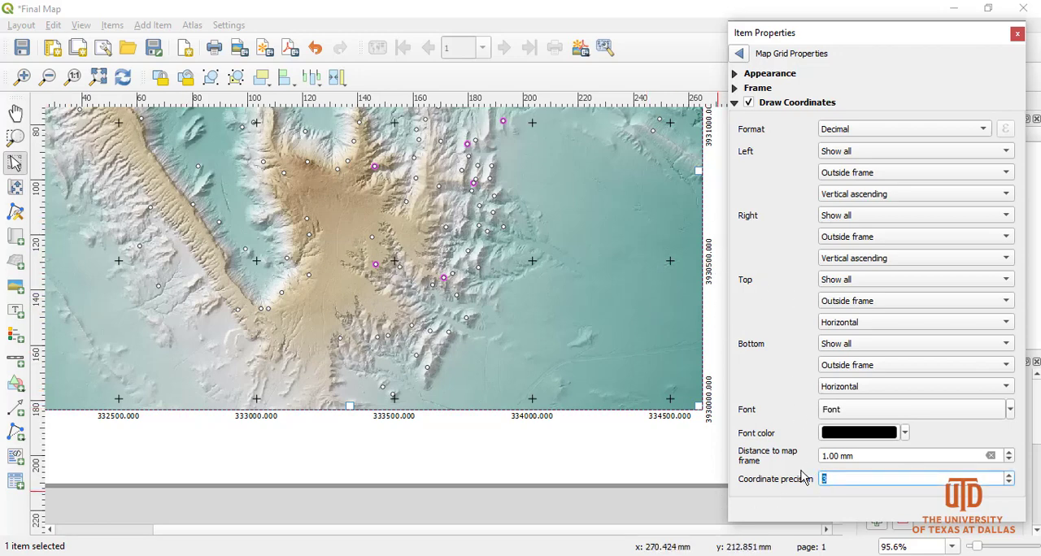
pyautogui.write('0')
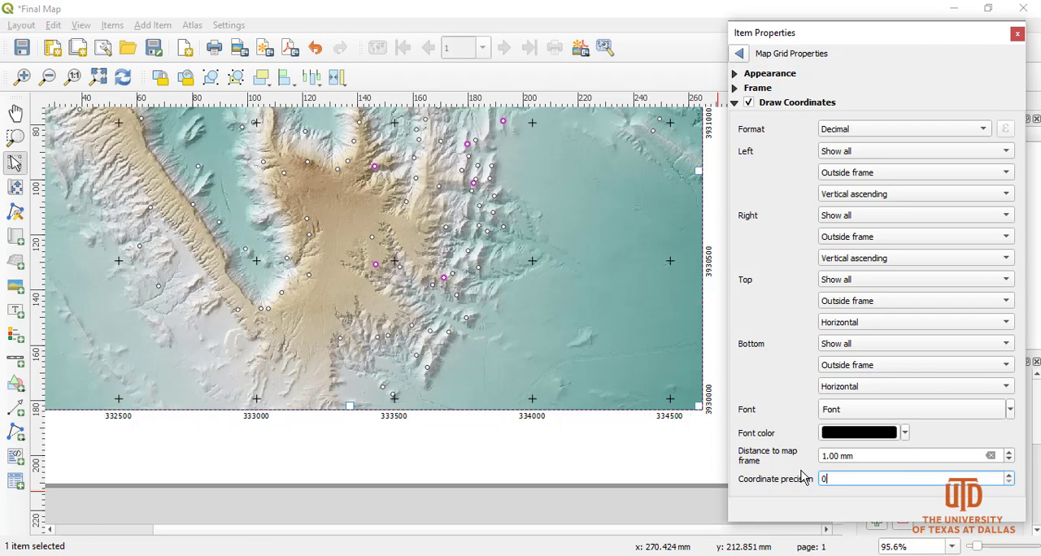
pyautogui.click(824, 457)
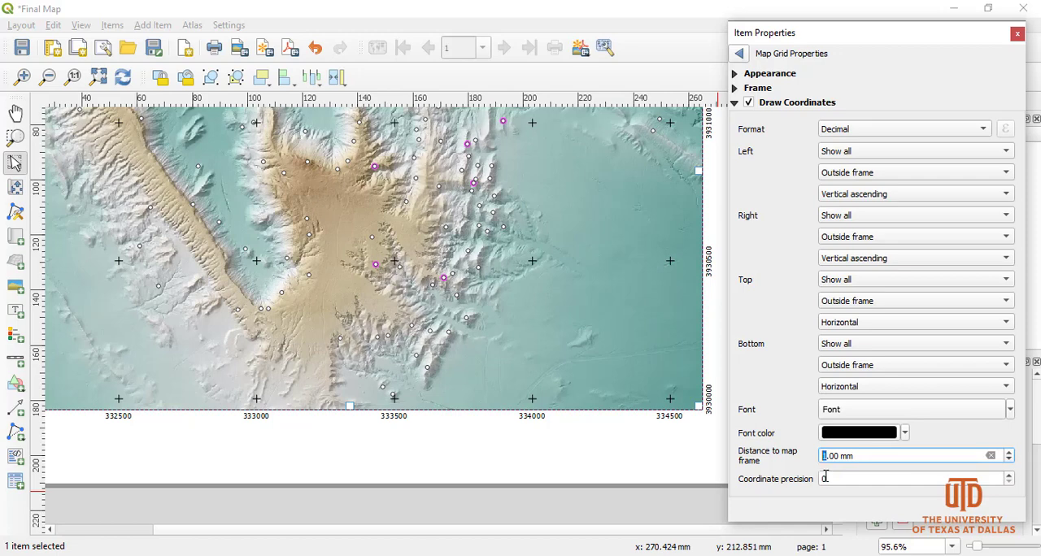
pyautogui.write('2')
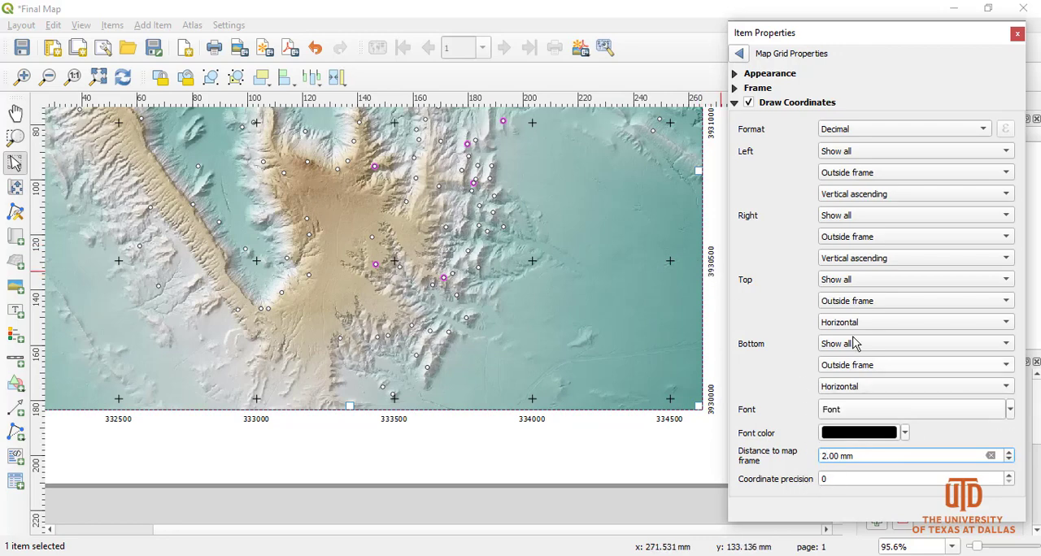
# Try the Frame and annotations only grid type on the map and switch the grid back to Cross.
pyautogui.click(734, 88)
pyautogui.click(735, 88)
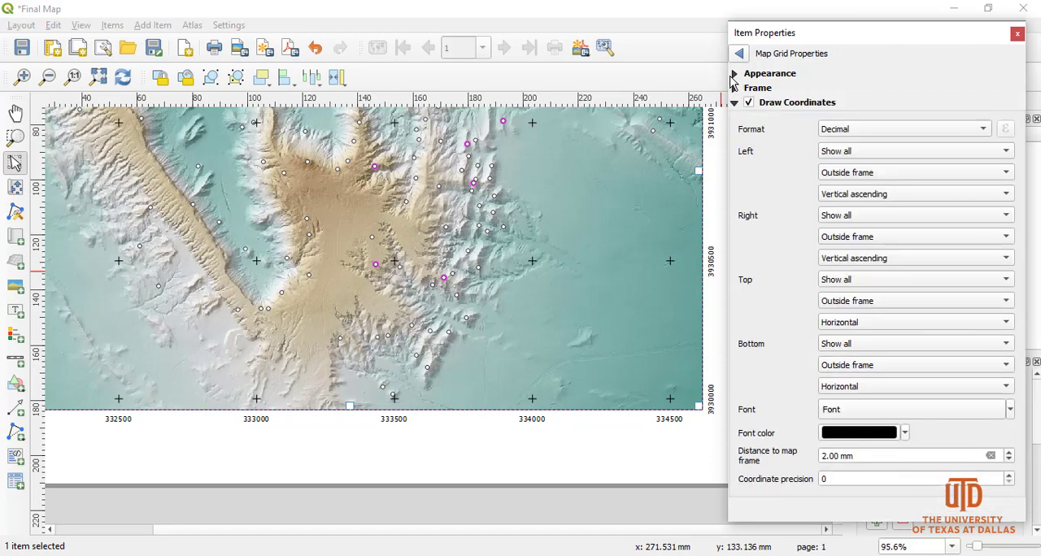
pyautogui.click(736, 74)
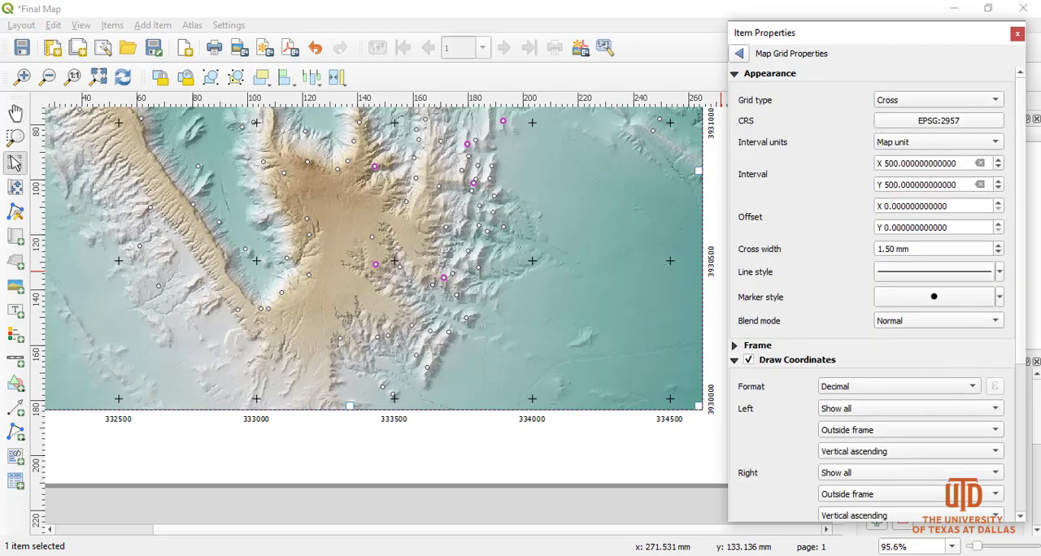
pyautogui.scroll(-5, 1024, 302)
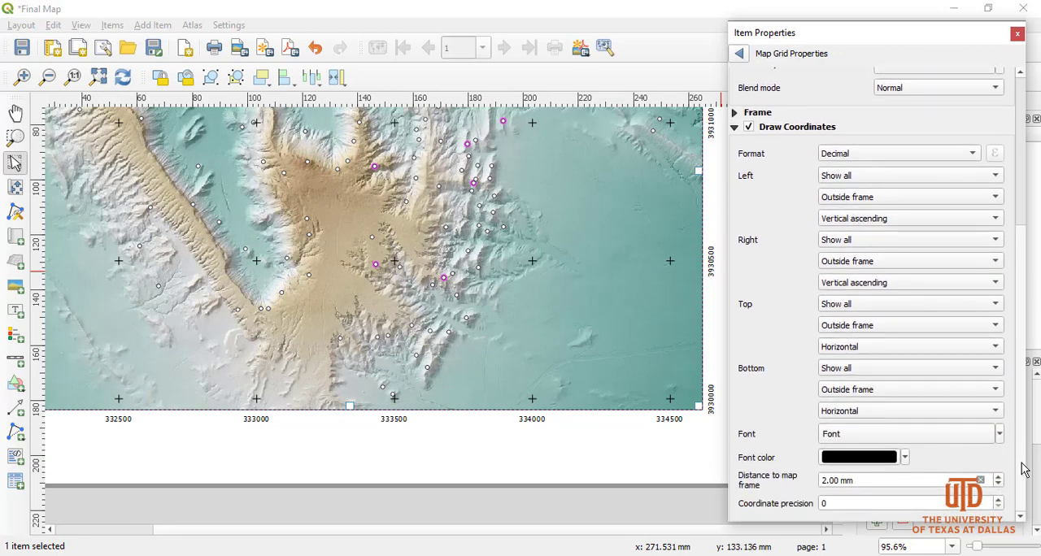
pyautogui.scroll(3, 1021, 434)
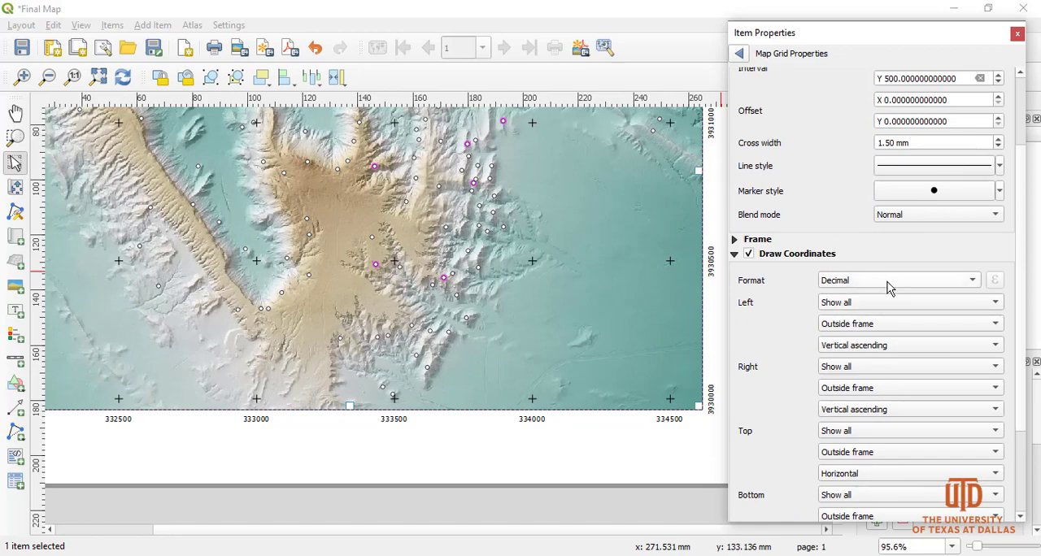
pyautogui.scroll(4, 1026, 301)
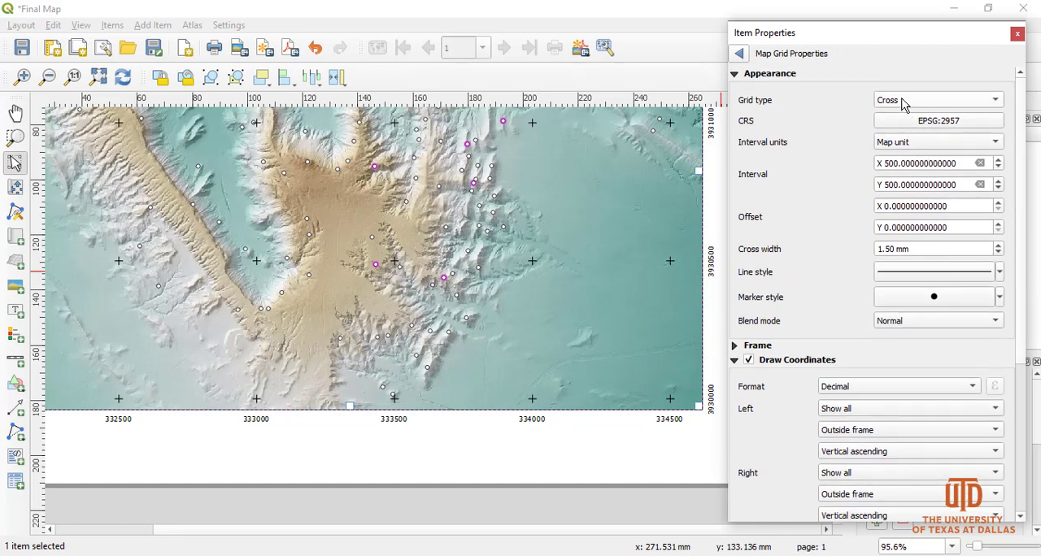
pyautogui.click(902, 100)
pyautogui.click(933, 132)
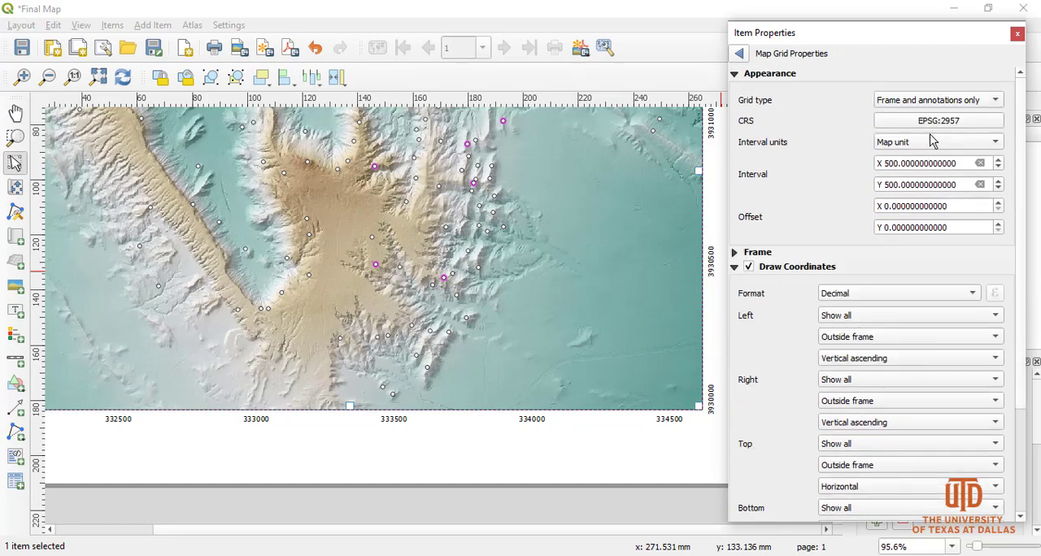
pyautogui.click(918, 100)
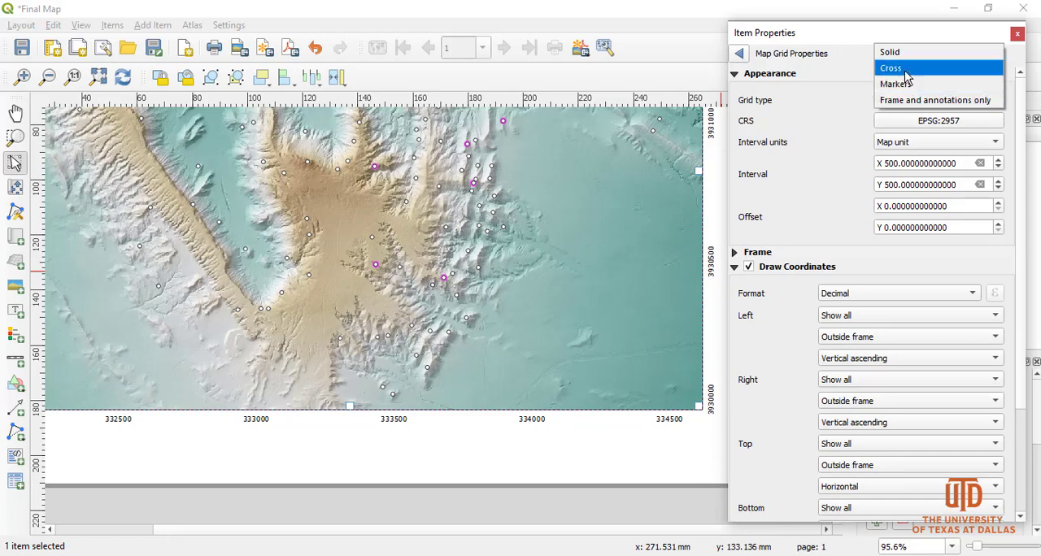
pyautogui.click(902, 69)
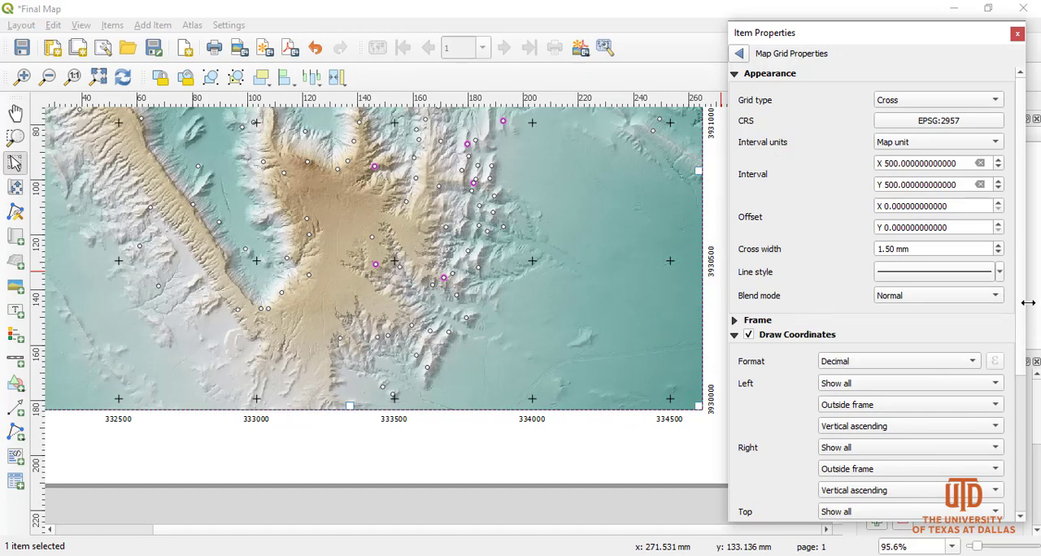
# Finish with the grid settings and return to the general item properties of Map 1.
pyautogui.scroll(-2, 1021, 296)
pyautogui.scroll(2, 895, 169)
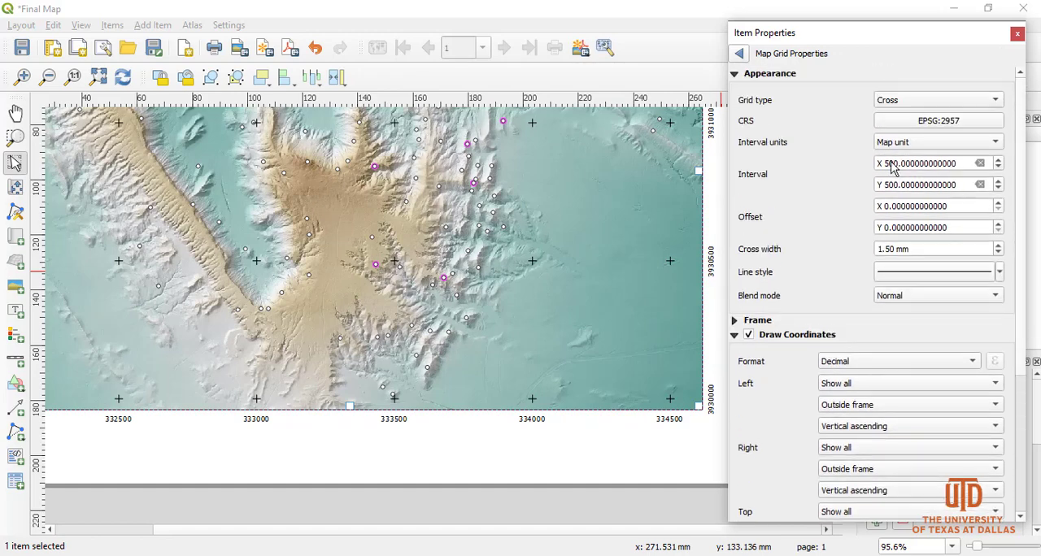
pyautogui.click(735, 74)
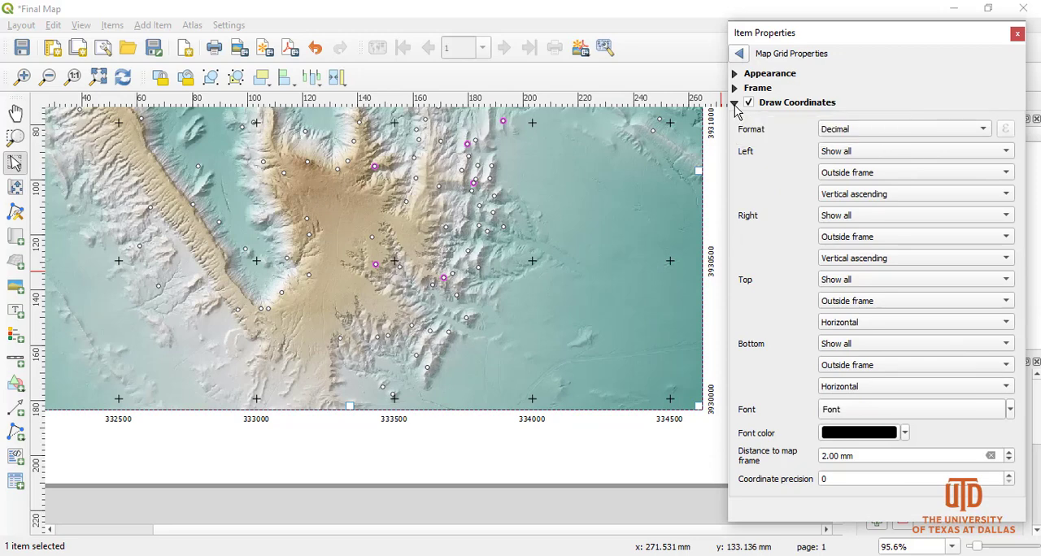
pyautogui.click(736, 105)
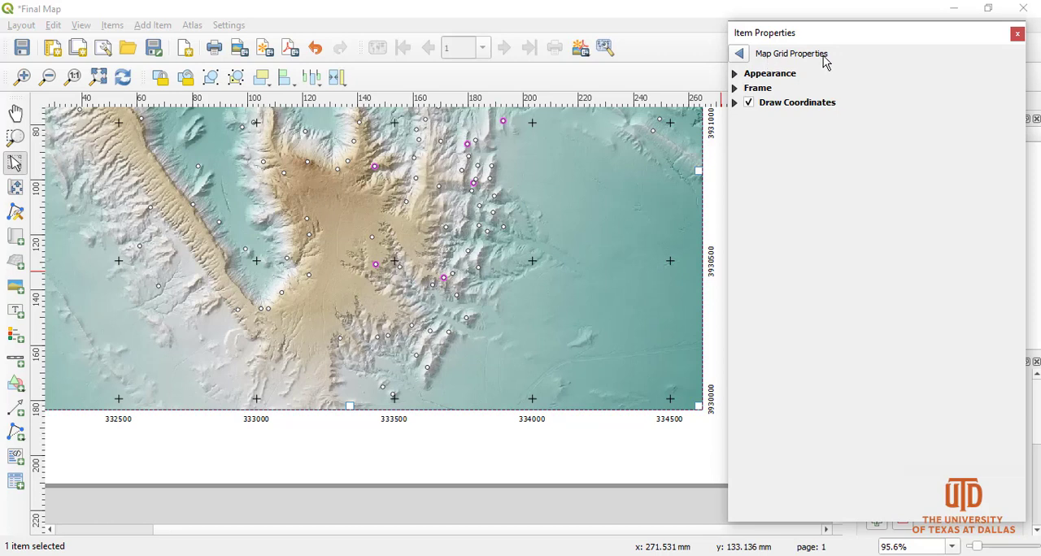
pyautogui.click(740, 54)
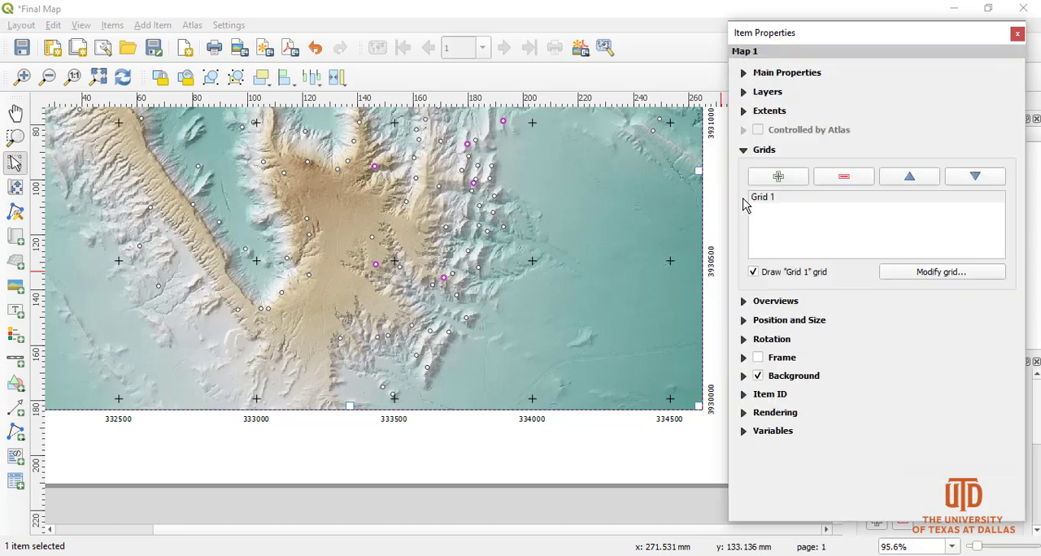
pyautogui.click(746, 154)
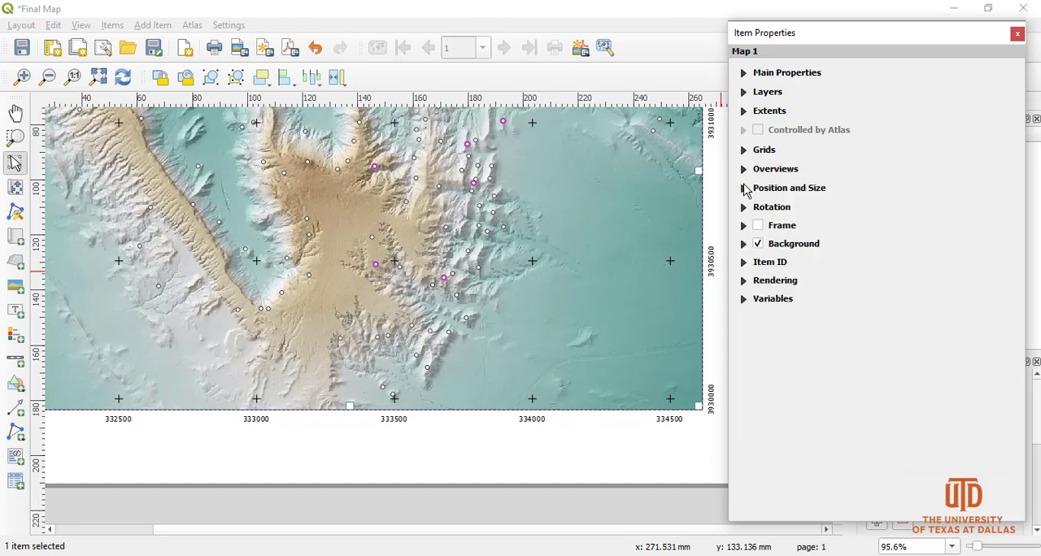
# Look through the Overviews, Position and Size, and Rotation settings of the map.
pyautogui.click(746, 171)
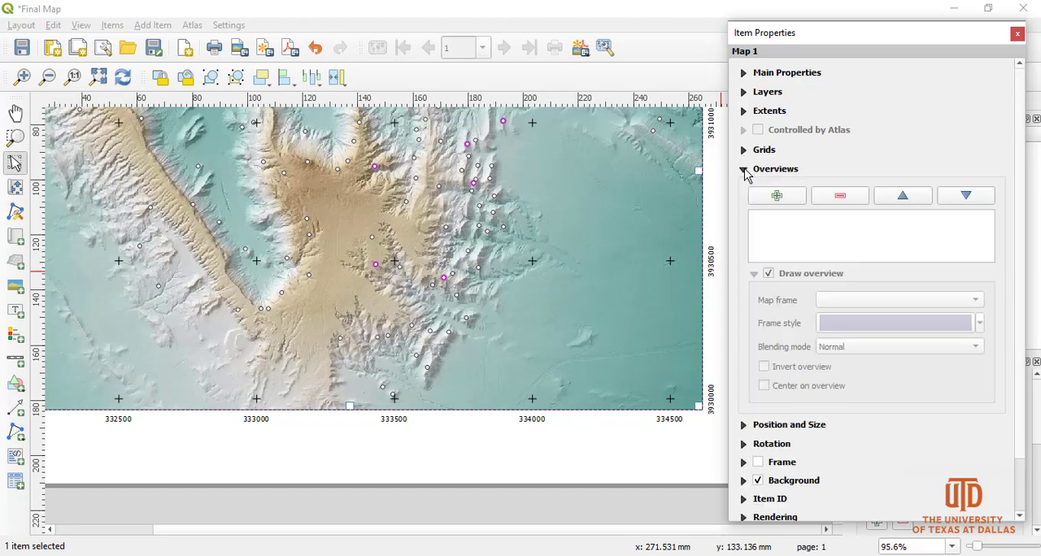
pyautogui.click(745, 170)
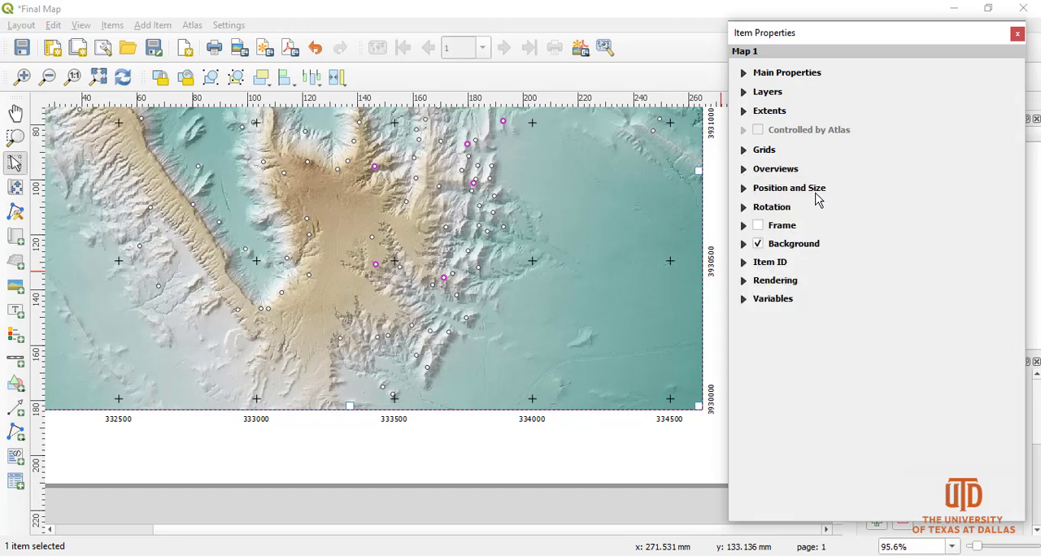
pyautogui.click(744, 189)
pyautogui.click(744, 189)
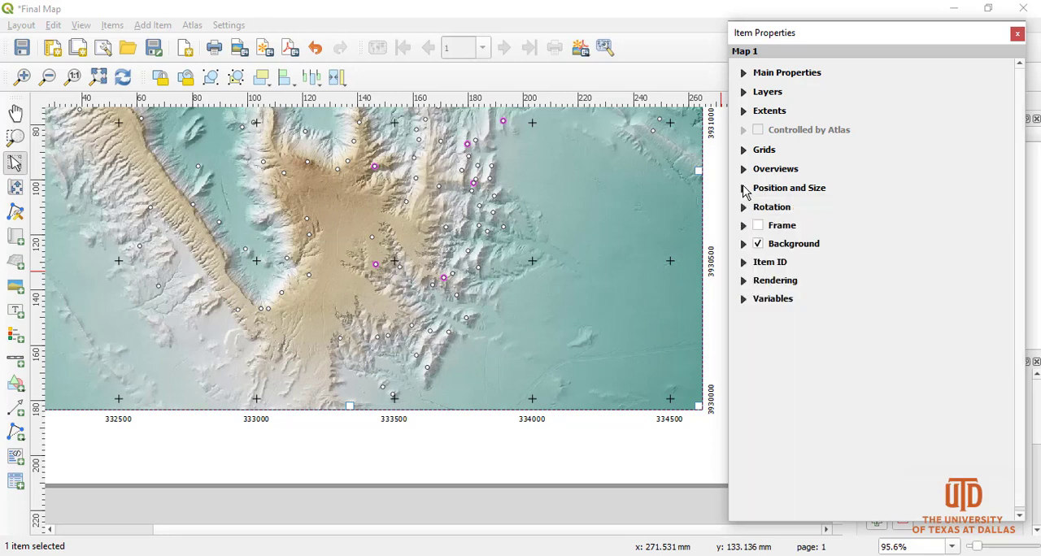
pyautogui.click(745, 208)
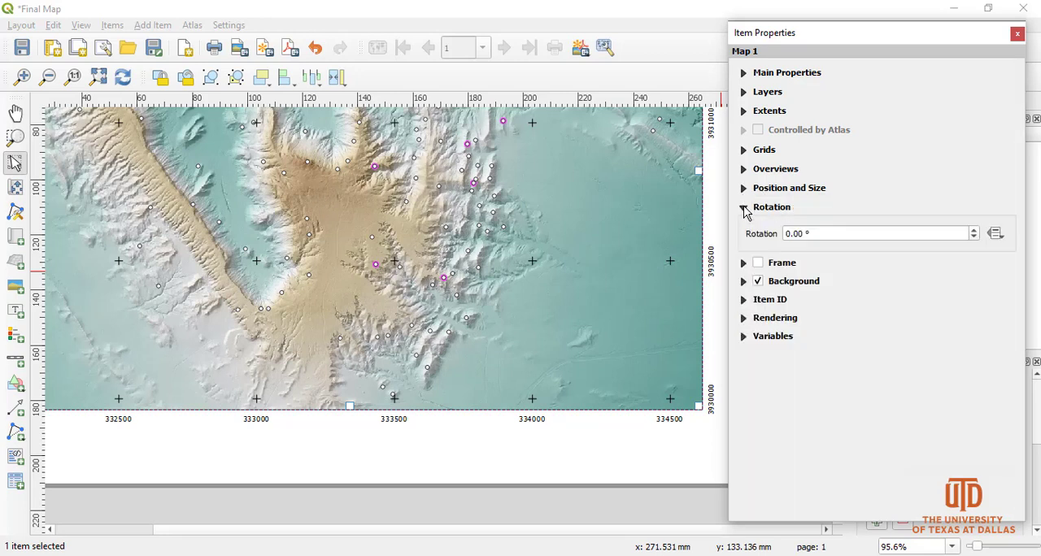
pyautogui.click(745, 209)
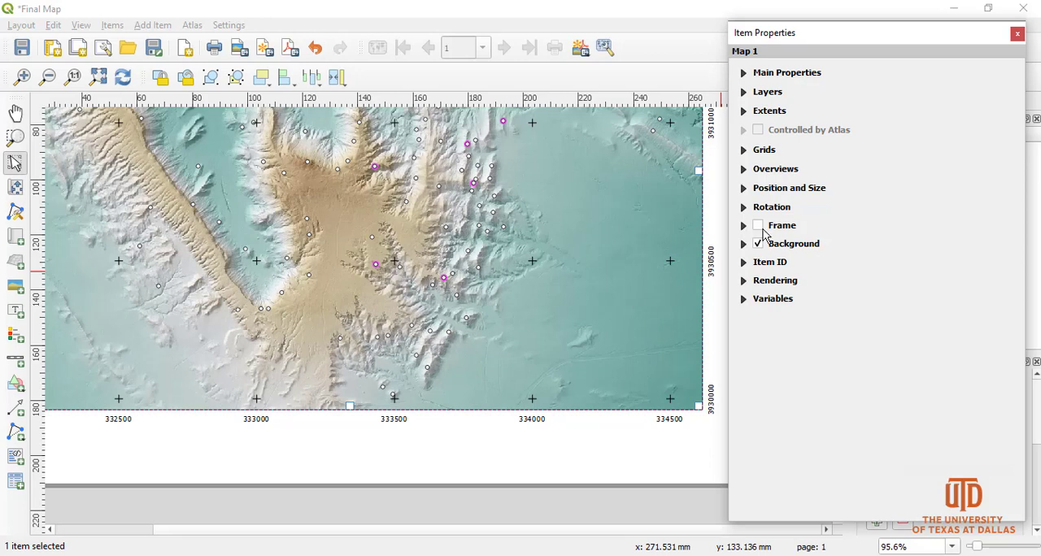
# Turn on the frame around the map and compare the map with and without it.
pyautogui.click(756, 229)
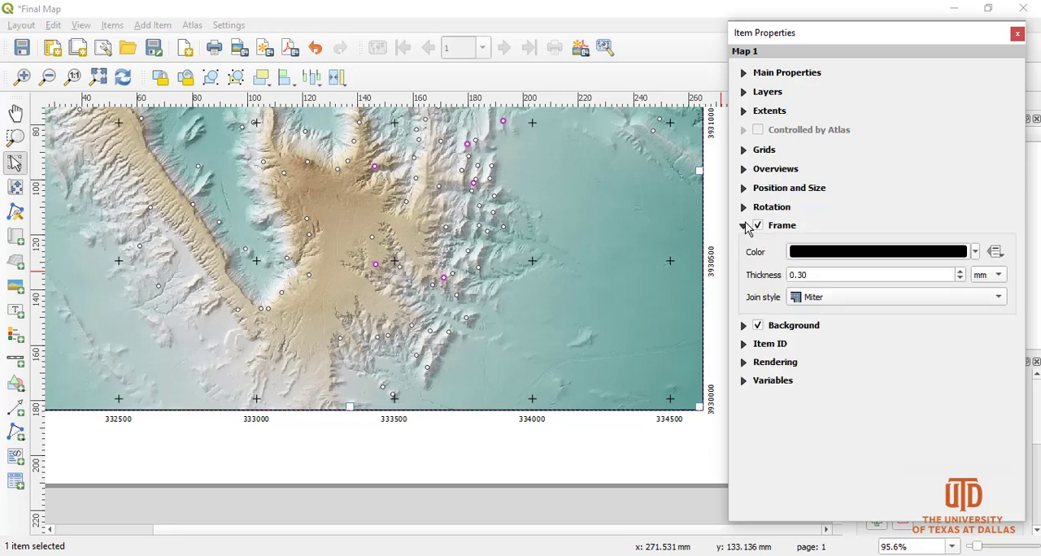
pyautogui.click(647, 427)
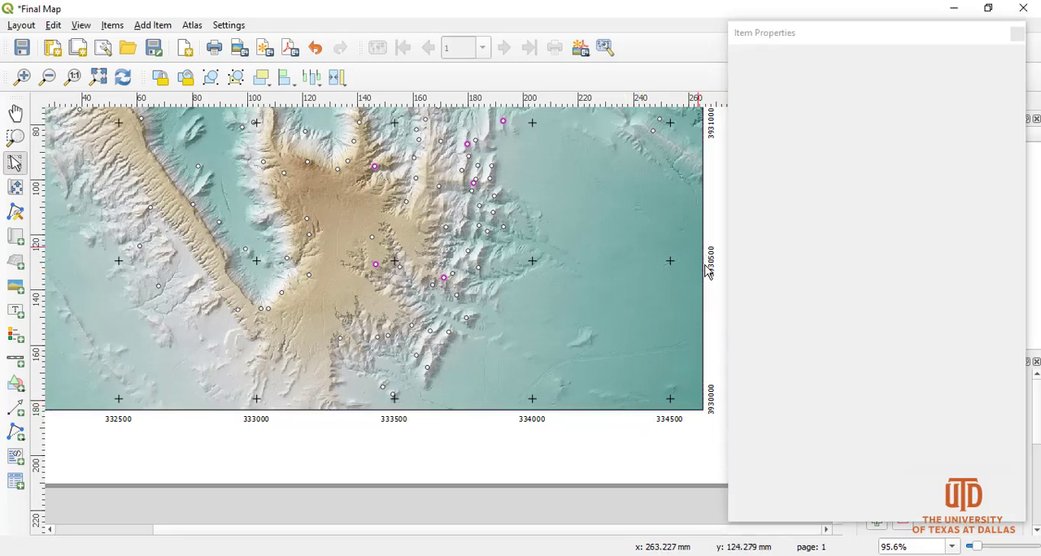
pyautogui.click(675, 339)
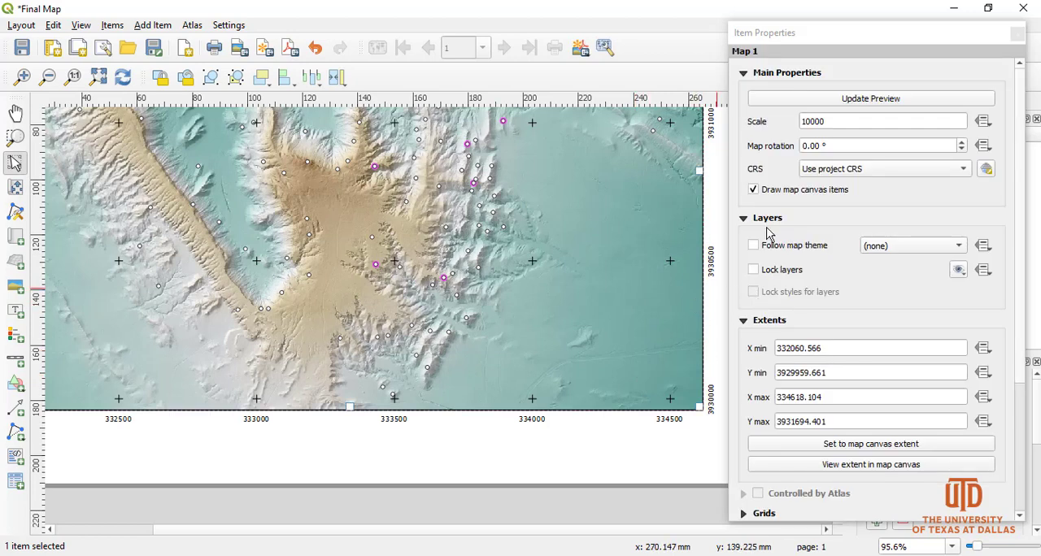
pyautogui.scroll(-3, 786, 305)
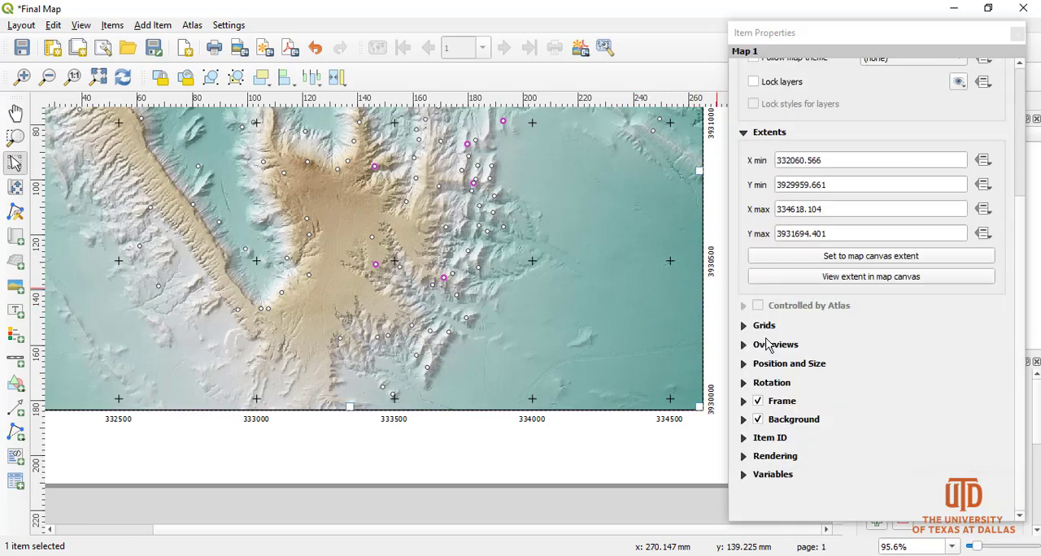
pyautogui.click(758, 402)
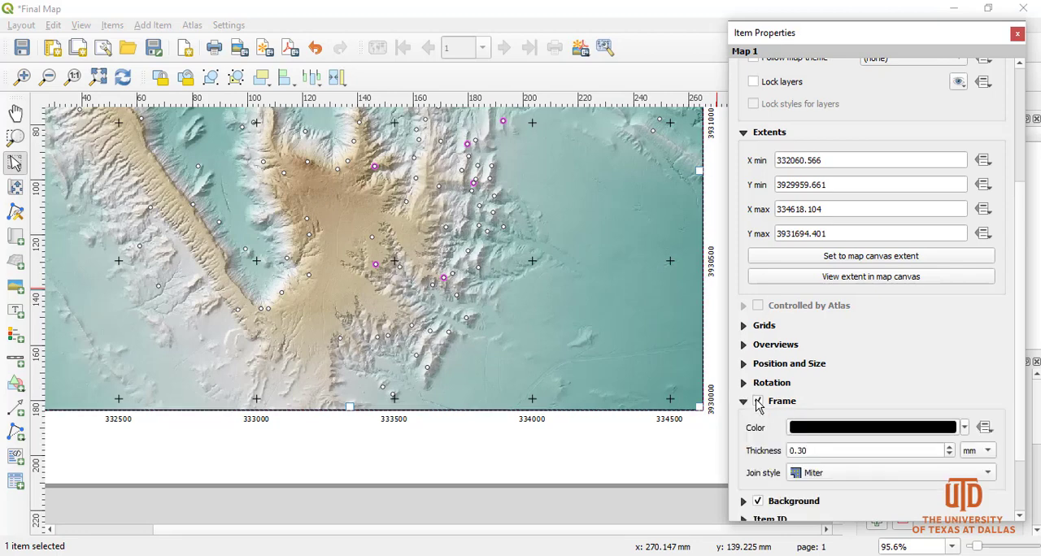
# Increase the thickness of the map's frame to 1.10 mm.
pyautogui.click(949, 448)
pyautogui.click(949, 448)
pyautogui.click(950, 448)
pyautogui.click(950, 449)
pyautogui.click(950, 448)
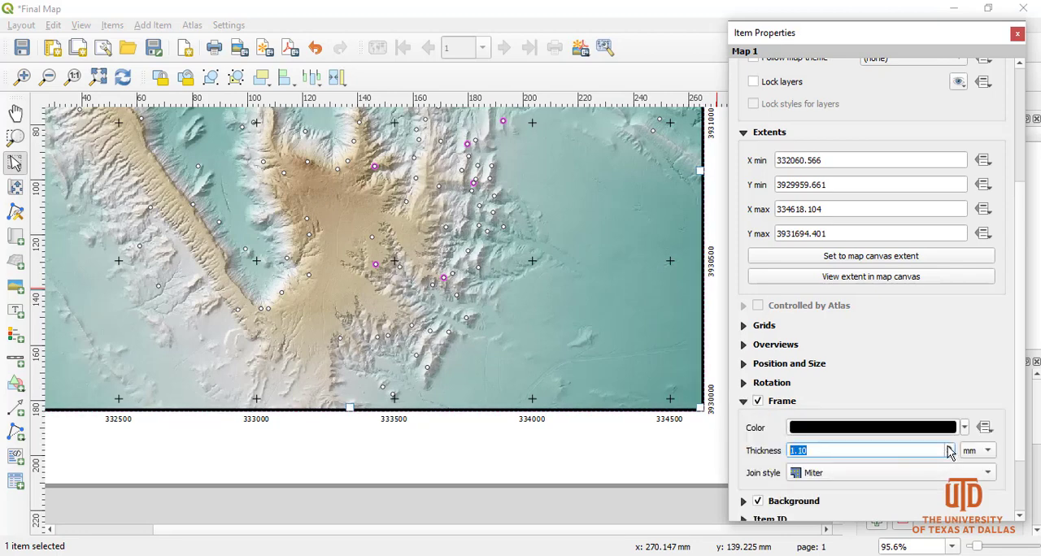
# Reduce the thickness of the map's frame to 0.30 mm.
pyautogui.click(950, 454)
pyautogui.click(949, 454)
pyautogui.click(950, 453)
pyautogui.click(949, 454)
pyautogui.click(949, 453)
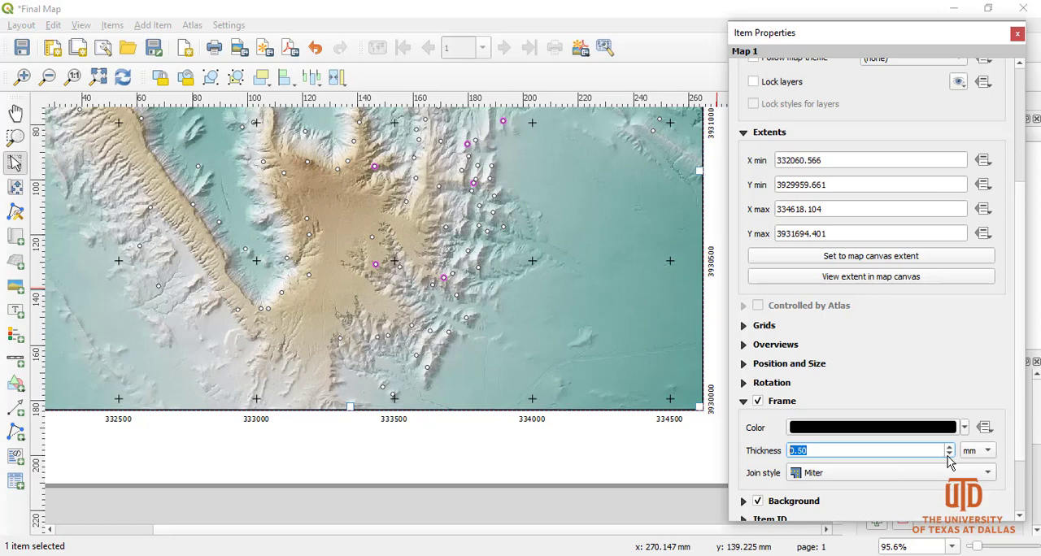
pyautogui.click(949, 454)
pyautogui.click(950, 454)
pyautogui.click(949, 454)
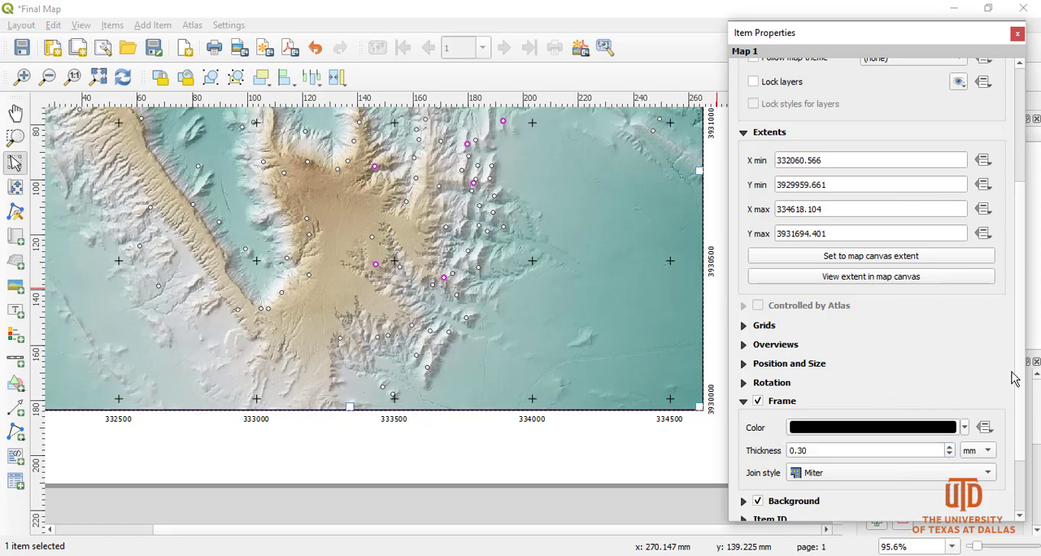
# Look through the Variables, Rendering and Main Properties settings of Map 1.
pyautogui.scroll(-2, 1022, 384)
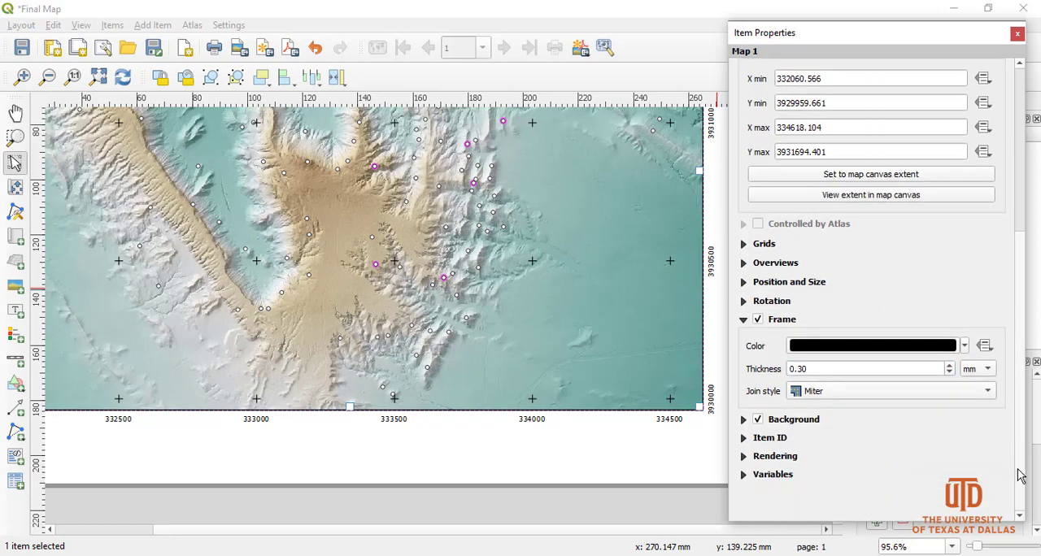
pyautogui.click(744, 476)
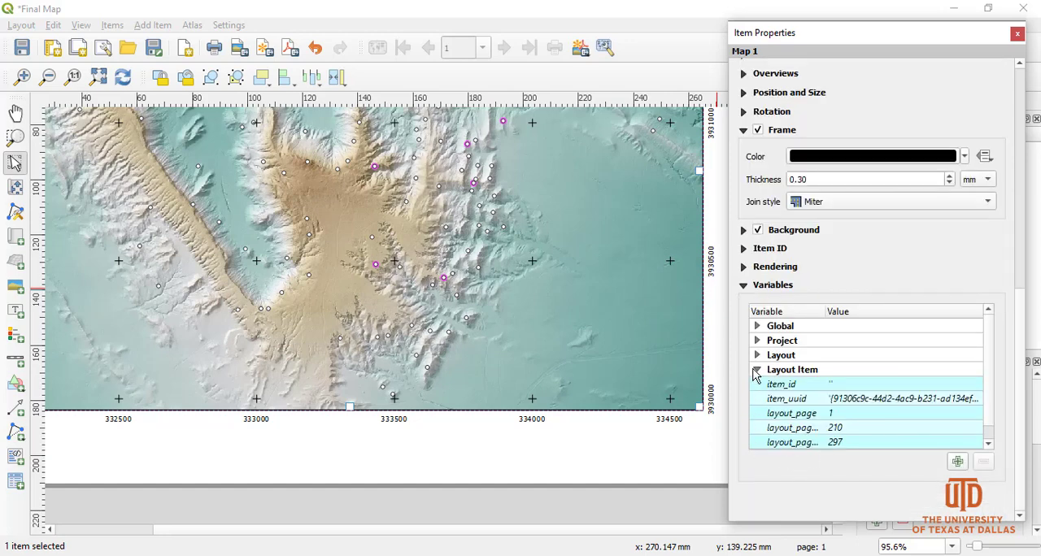
pyautogui.click(746, 285)
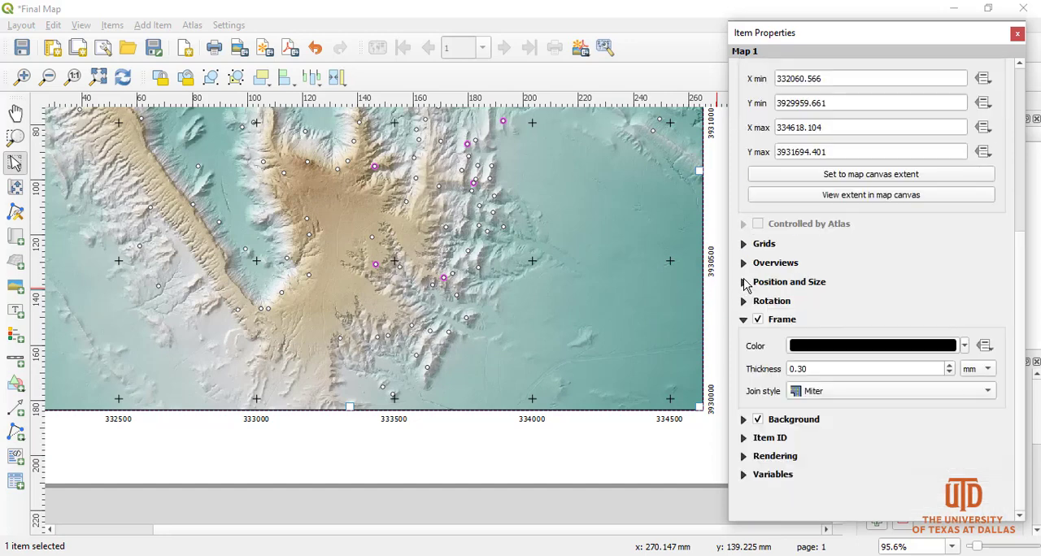
pyautogui.click(742, 460)
pyautogui.click(742, 456)
pyautogui.moveTo(1020, 399); pyautogui.dragTo(1033, 211)
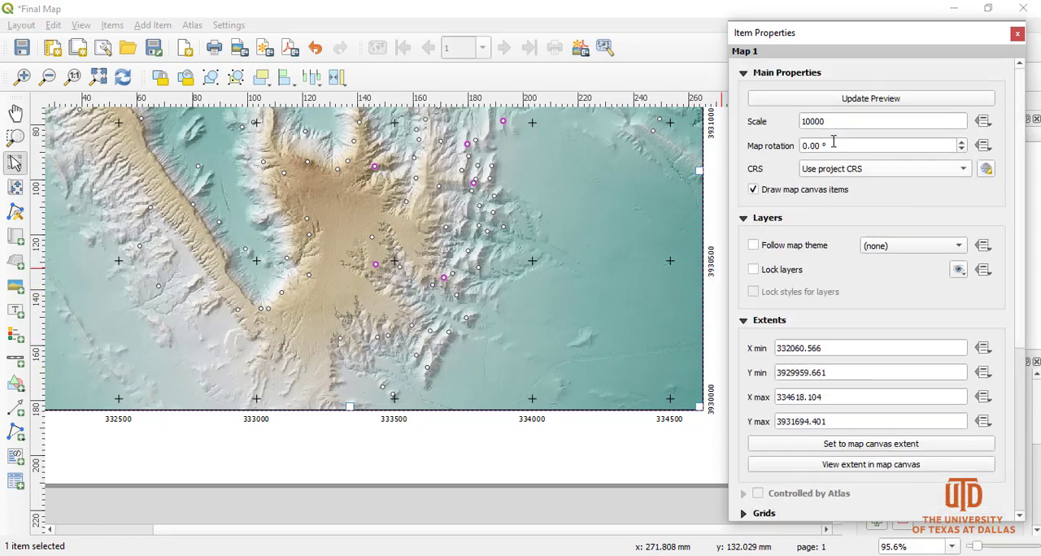
pyautogui.click(743, 73)
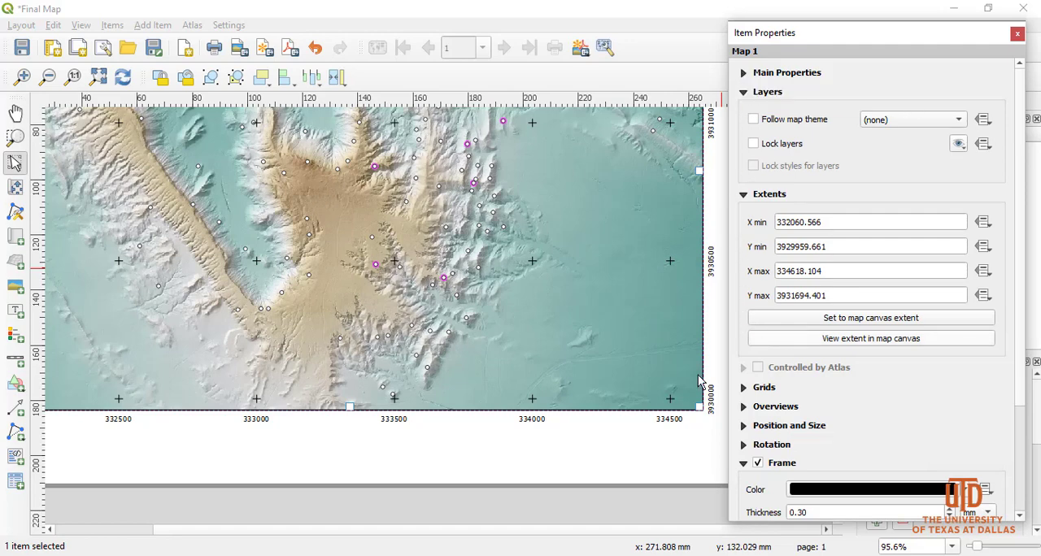
# Deselect the map and close its item properties with the whole page in view.
pyautogui.click(573, 461)
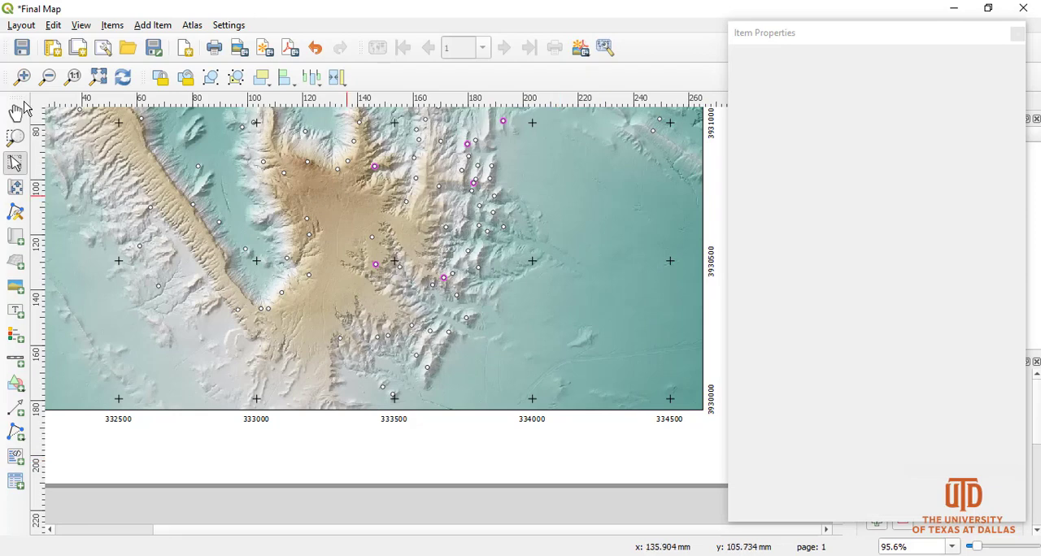
pyautogui.click(72, 78)
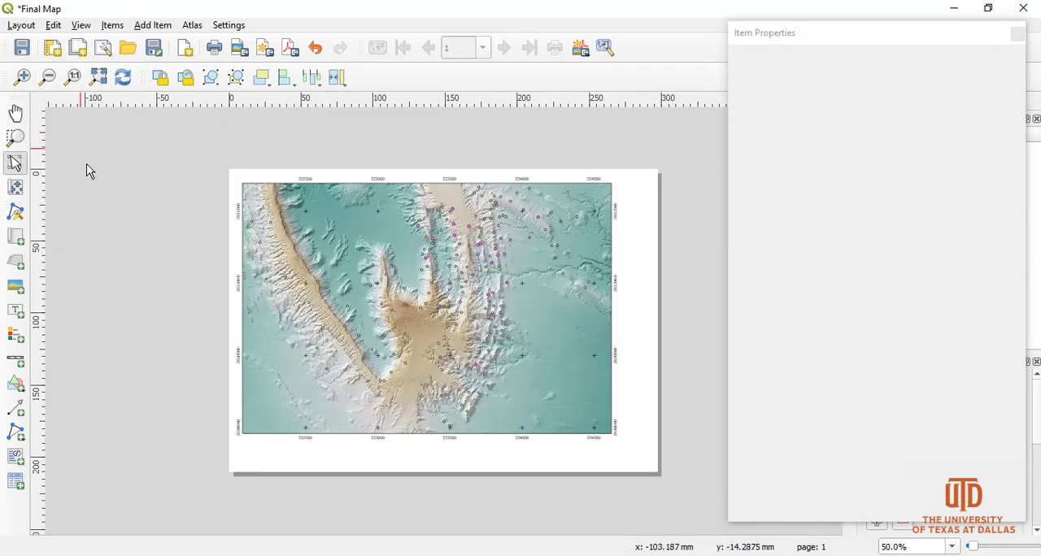
pyautogui.click(17, 165)
pyautogui.click(309, 273)
pyautogui.click(1017, 34)
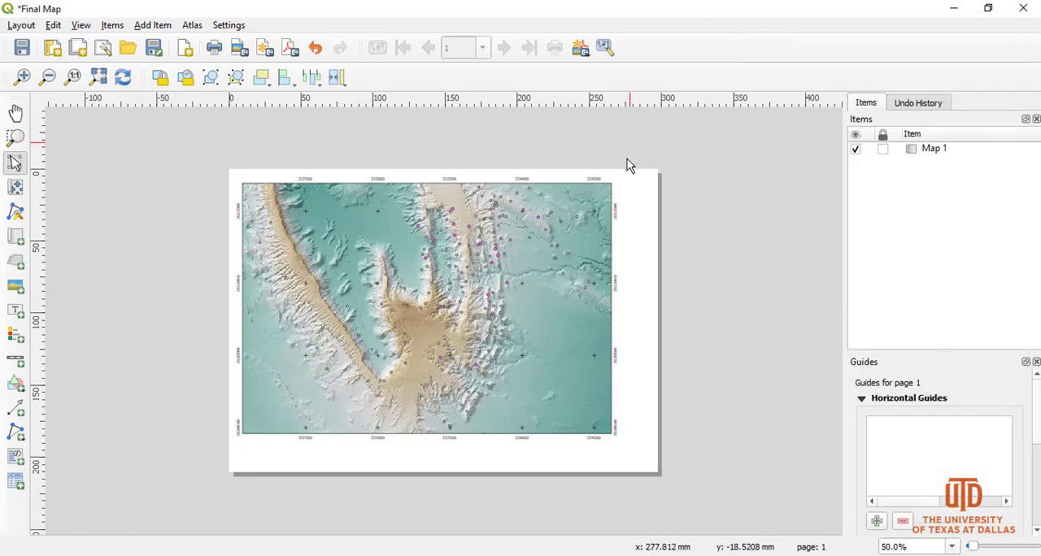
# Add a small picture item in the lower-right corner of the page and open its item properties.
pyautogui.click(20, 294)
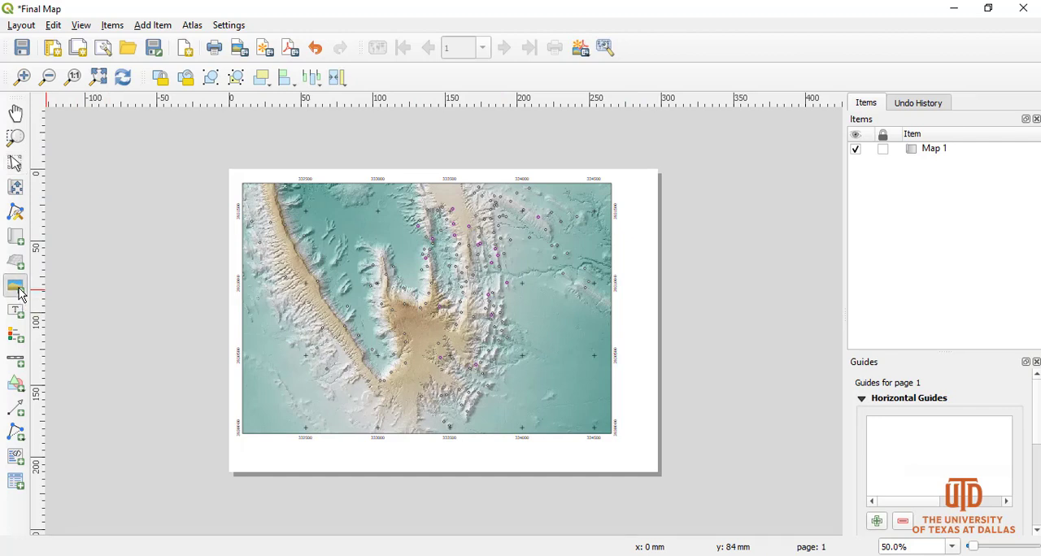
pyautogui.moveTo(629, 435); pyautogui.dragTo(650, 464)
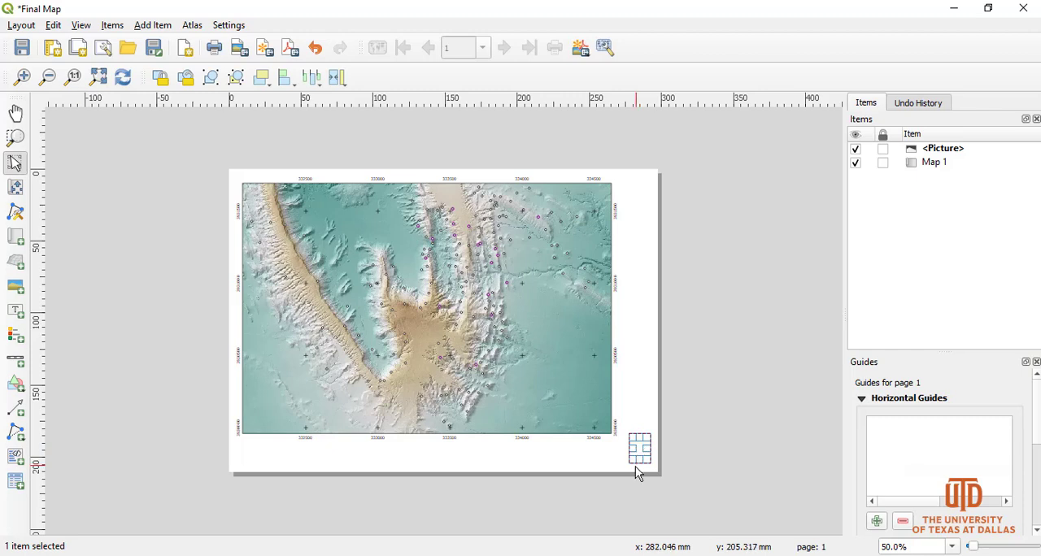
pyautogui.rightClick(638, 451)
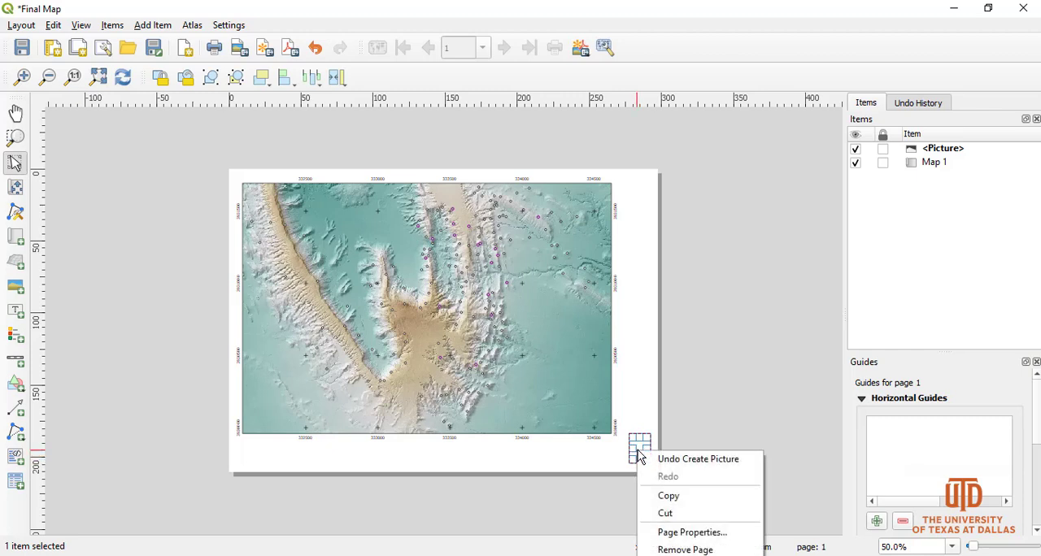
pyautogui.click(716, 555)
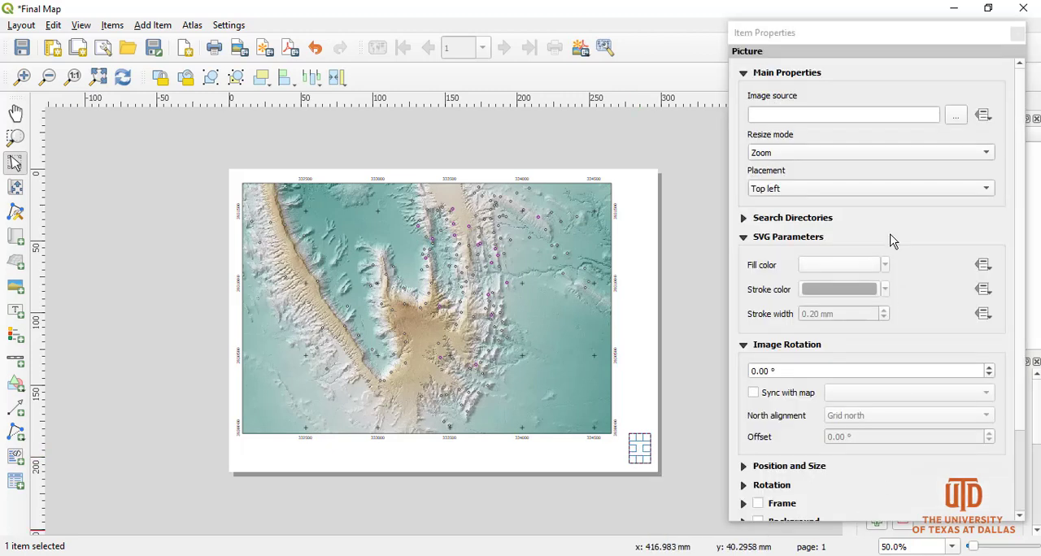
# Expand the picture's search directories and choose C:/Program Files/QGIS 3.4/USGS as the image search path.
pyautogui.click(742, 218)
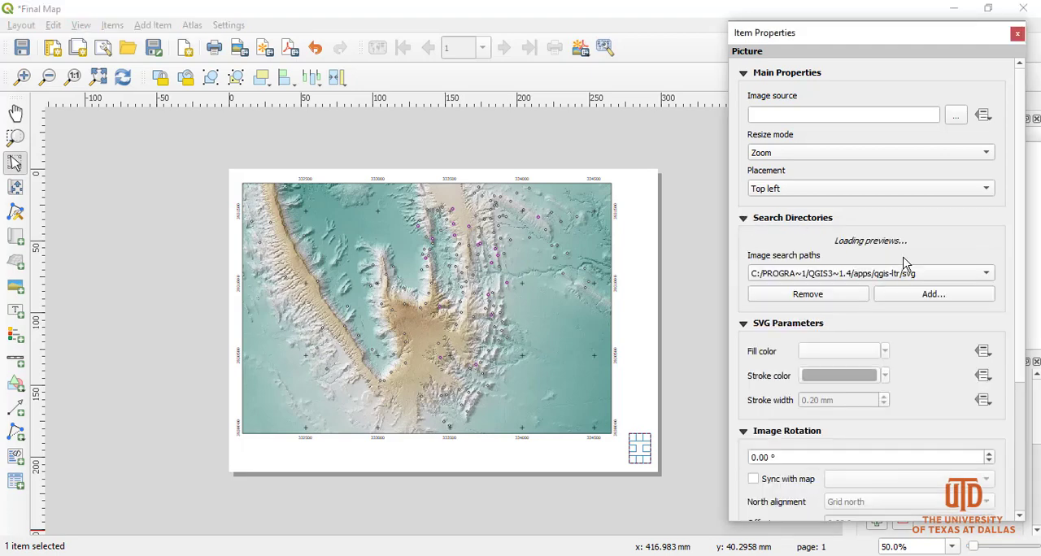
pyautogui.click(985, 273)
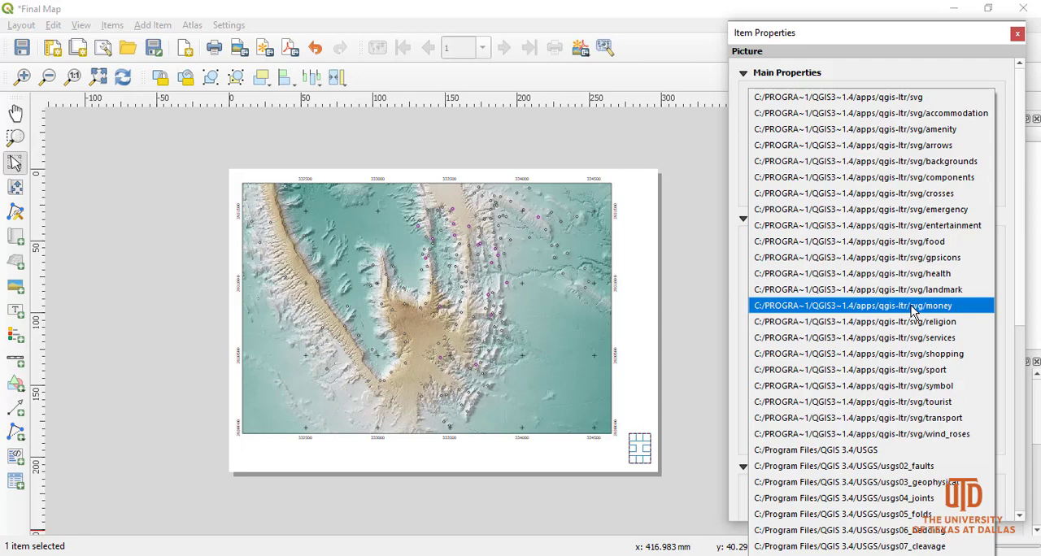
pyautogui.click(859, 449)
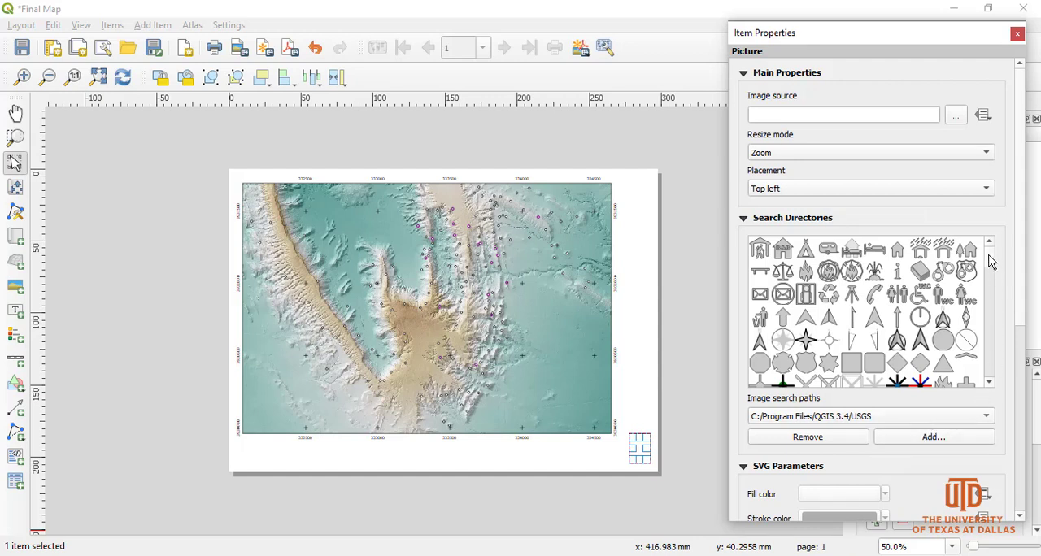
pyautogui.click(829, 416)
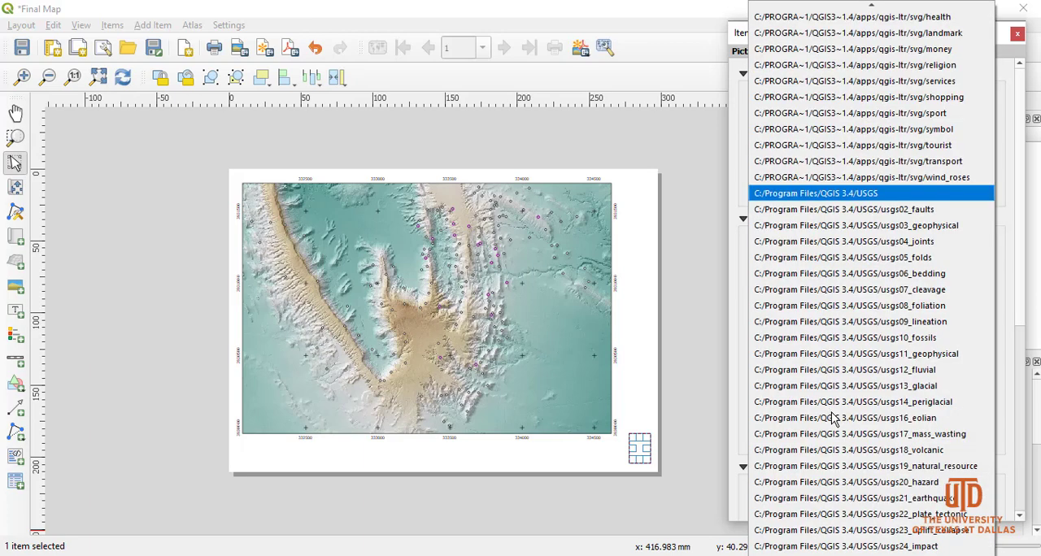
pyautogui.click(999, 358)
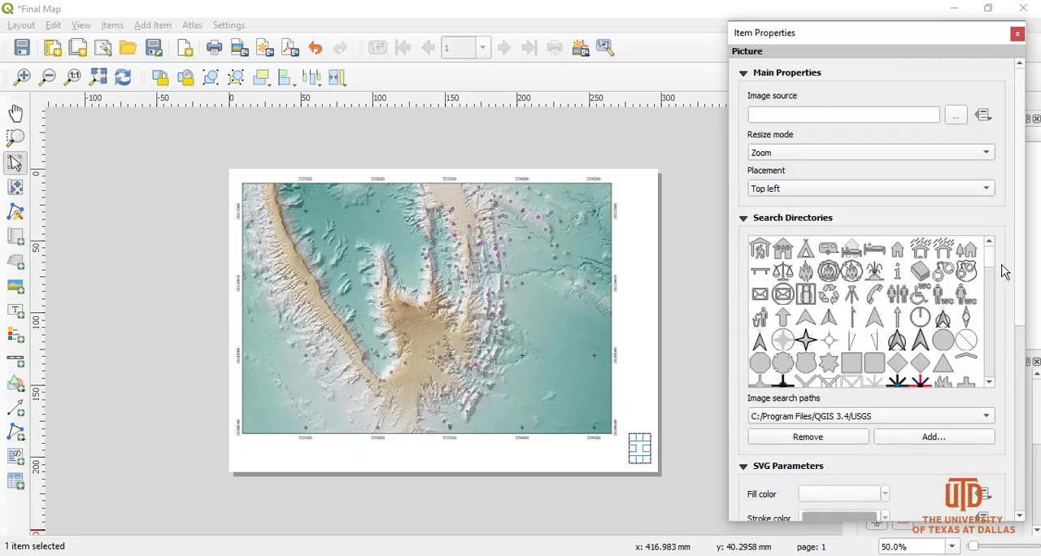
# Browse the symbol previews and use NorthArrow_04.svg as the picture's image.
pyautogui.scroll(-10, 991, 277)
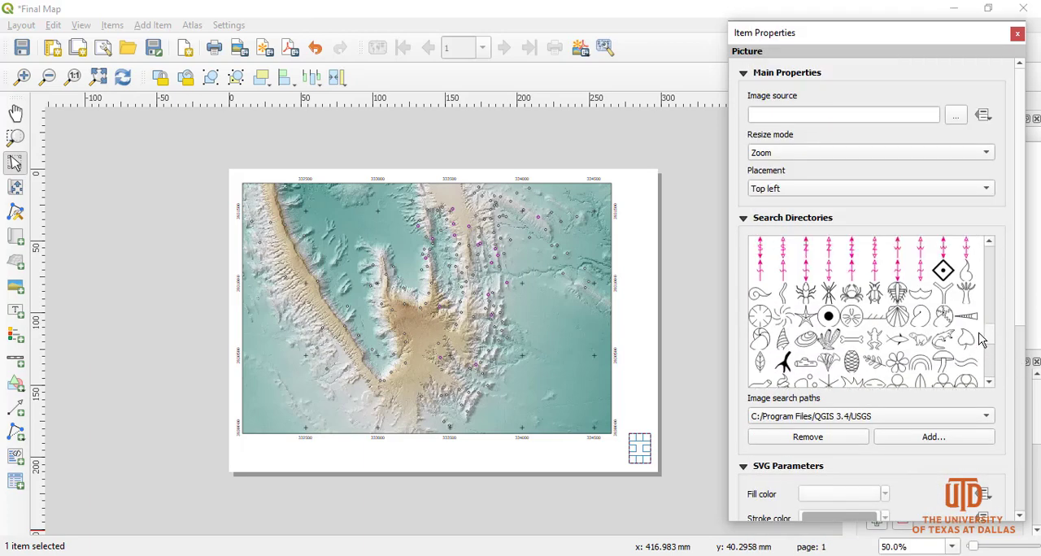
pyautogui.scroll(10, 980, 313)
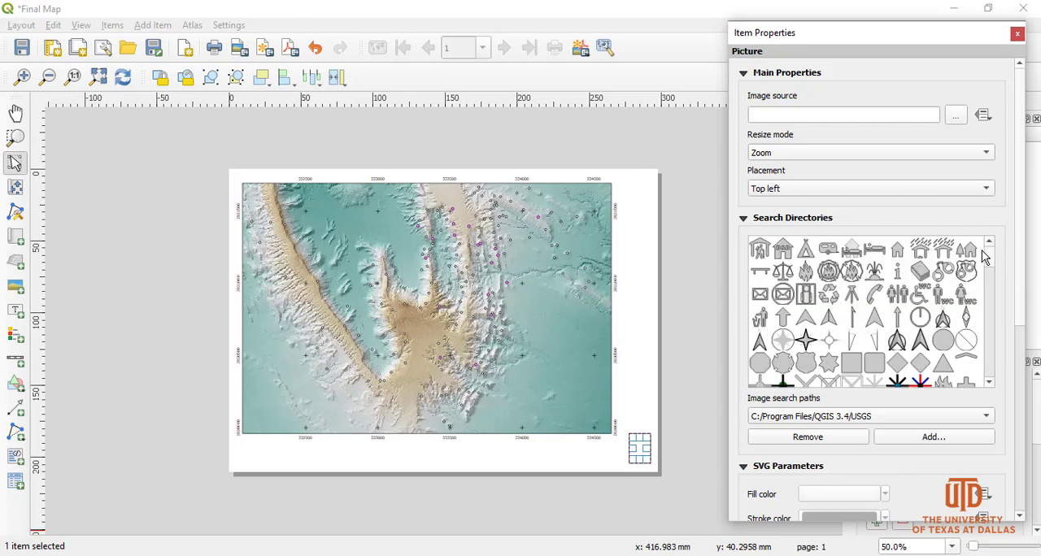
pyautogui.click(760, 341)
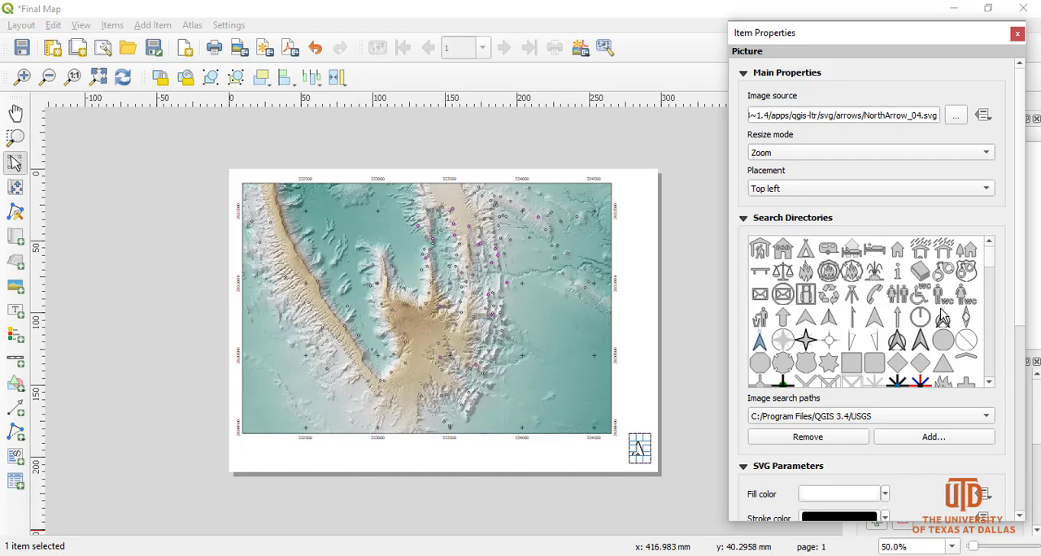
# Shrink the north arrow to about 11 by 14 mm and move it inside the map's lower-right corner.
pyautogui.moveTo(1022, 256); pyautogui.dragTo(1037, 464)
pyautogui.click(641, 448)
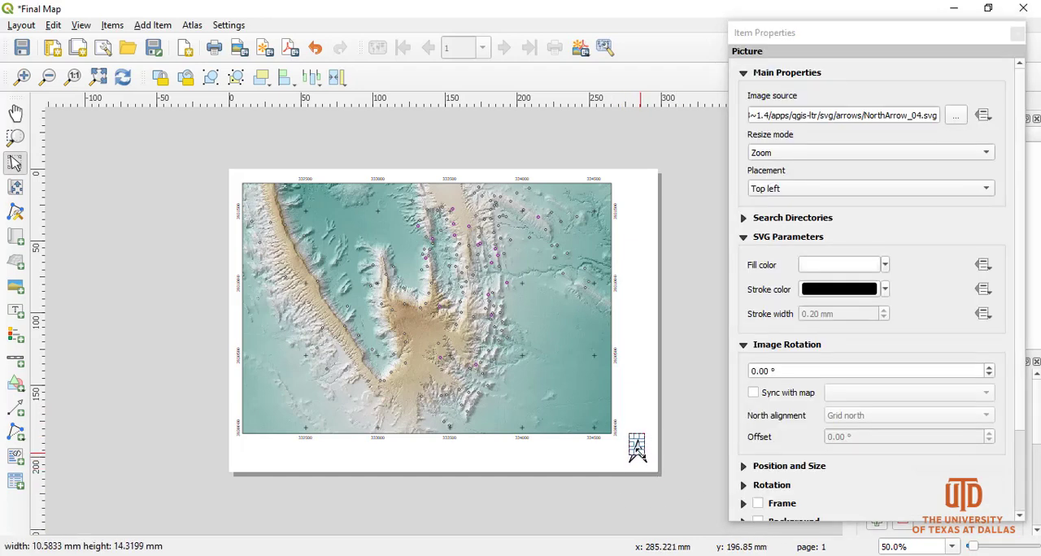
pyautogui.click(623, 460)
pyautogui.moveTo(637, 447); pyautogui.dragTo(598, 408)
pyautogui.click(594, 513)
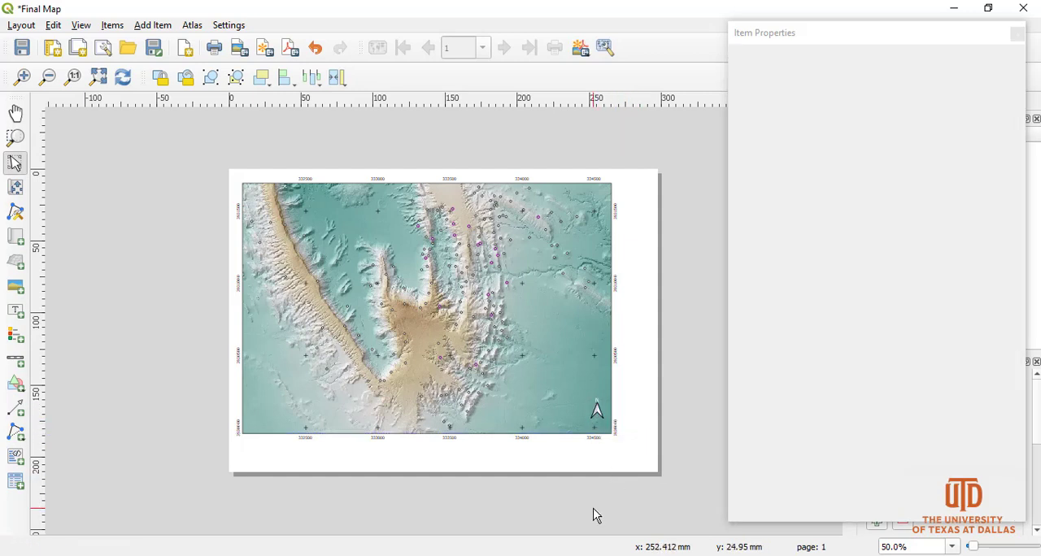
pyautogui.click(1018, 36)
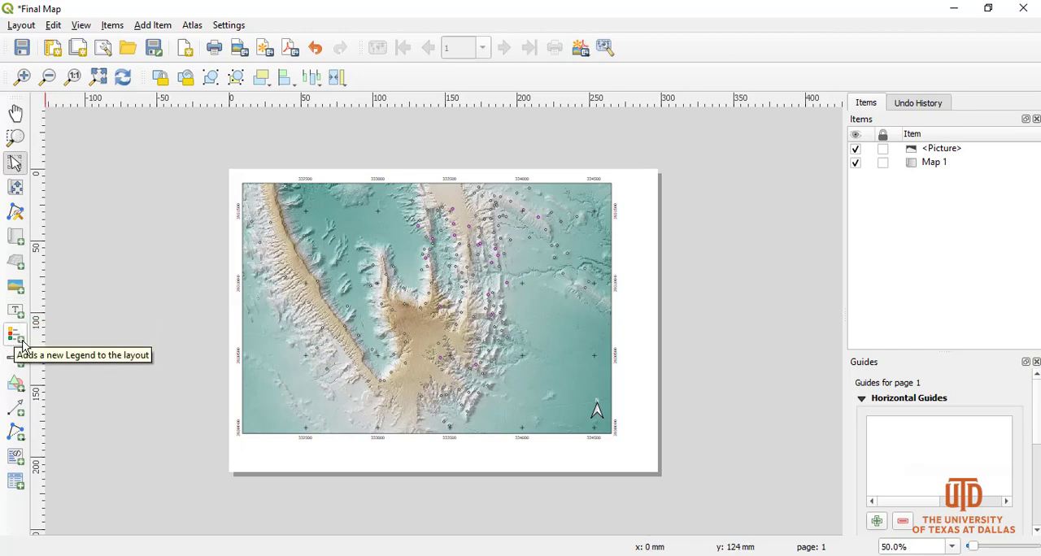
# Add a legend in the page margin beside the map's right edge and open its item properties.
pyautogui.click(15, 335)
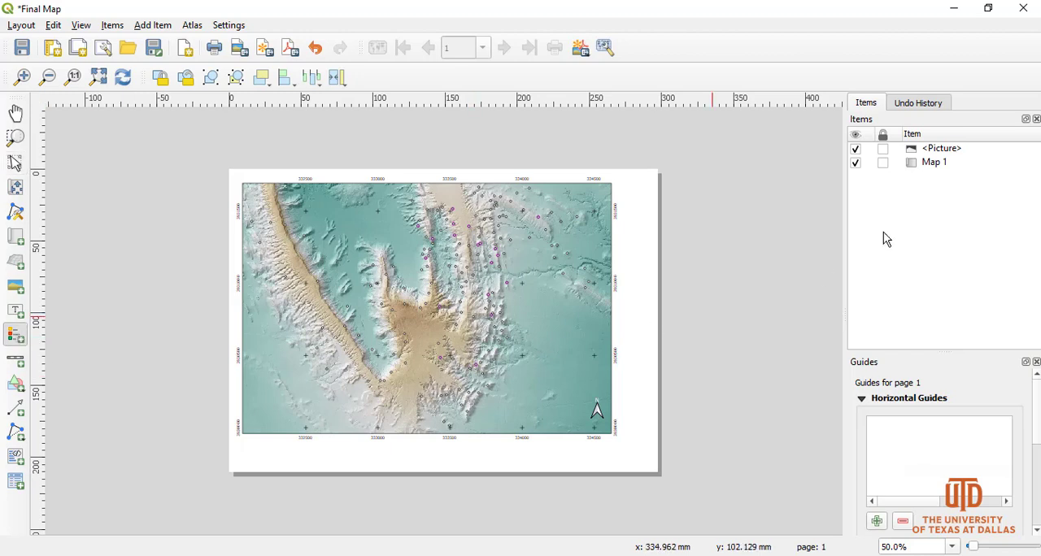
pyautogui.moveTo(628, 216); pyautogui.dragTo(657, 346)
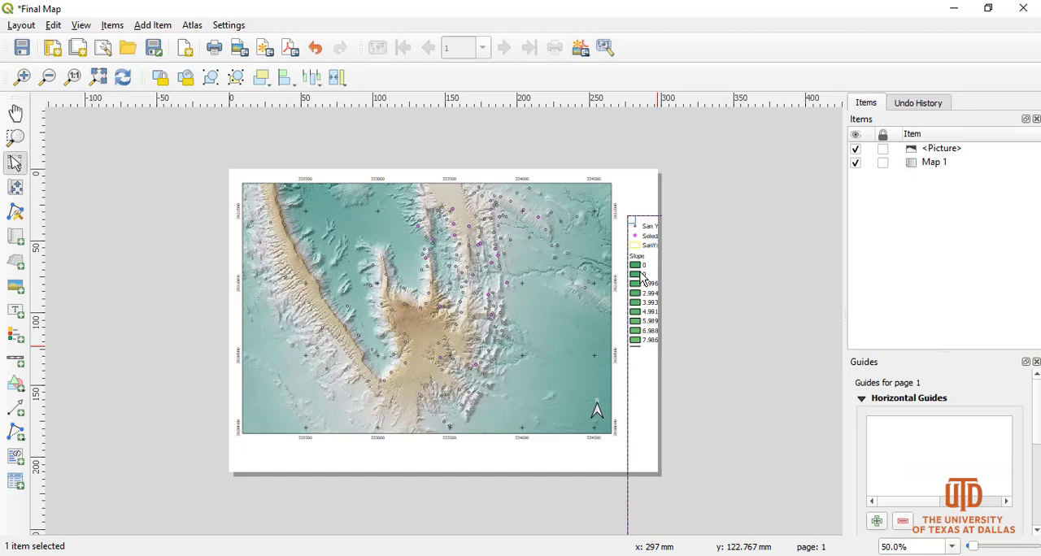
pyautogui.rightClick(642, 275)
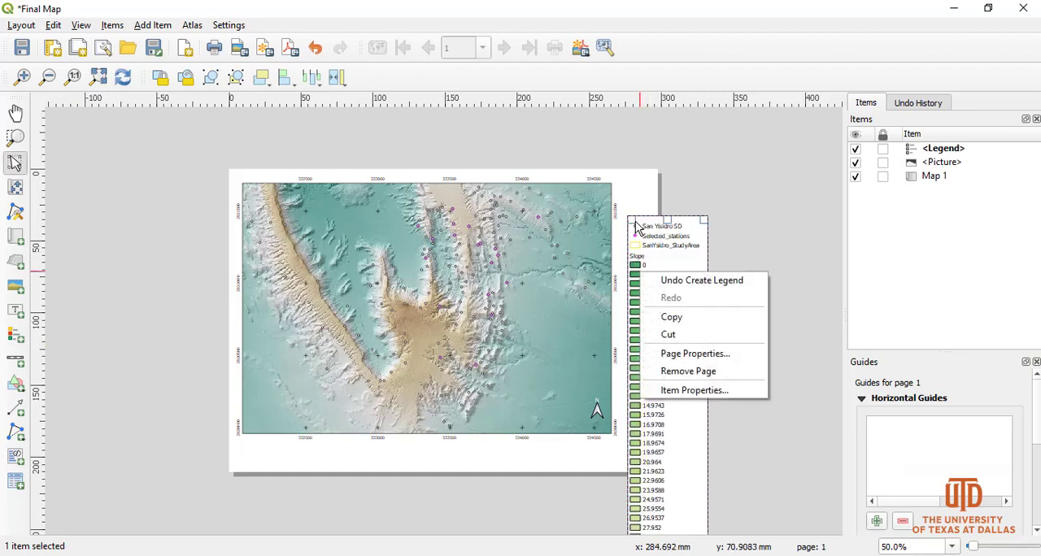
pyautogui.click(730, 242)
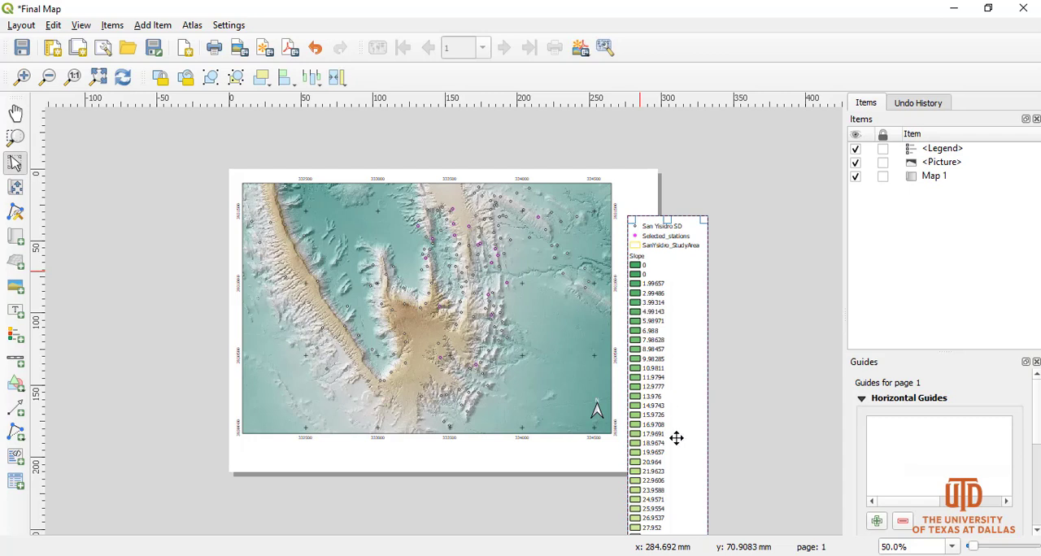
pyautogui.click(641, 245)
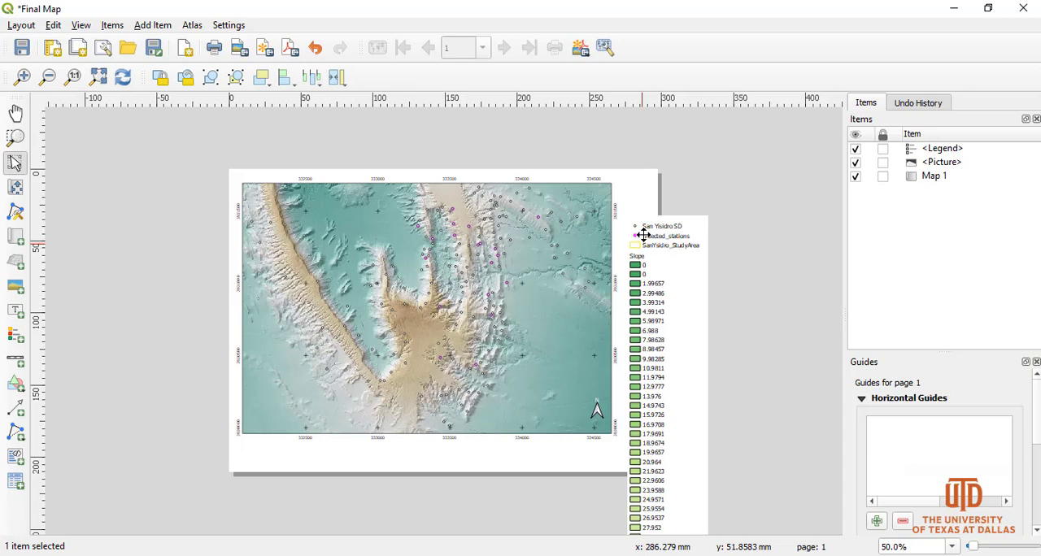
pyautogui.rightClick(643, 238)
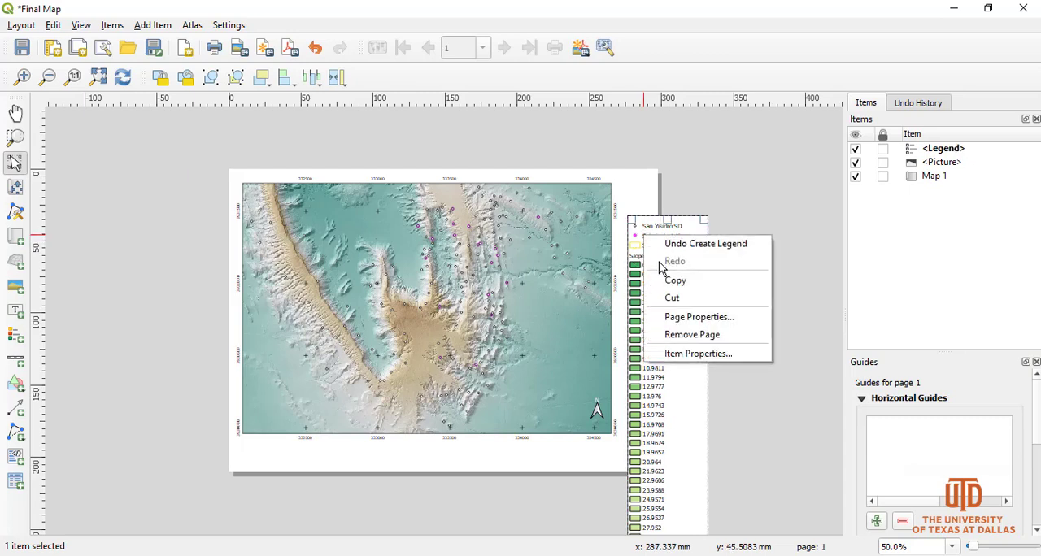
pyautogui.click(688, 353)
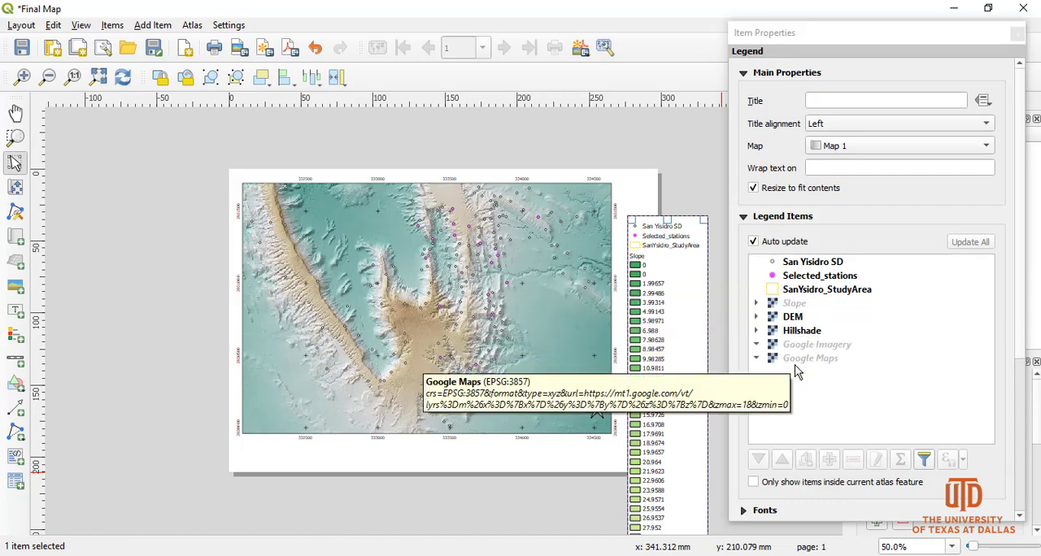
# Turn off the legend's automatic updating and remove the DEM entry from its items.
pyautogui.click(793, 317)
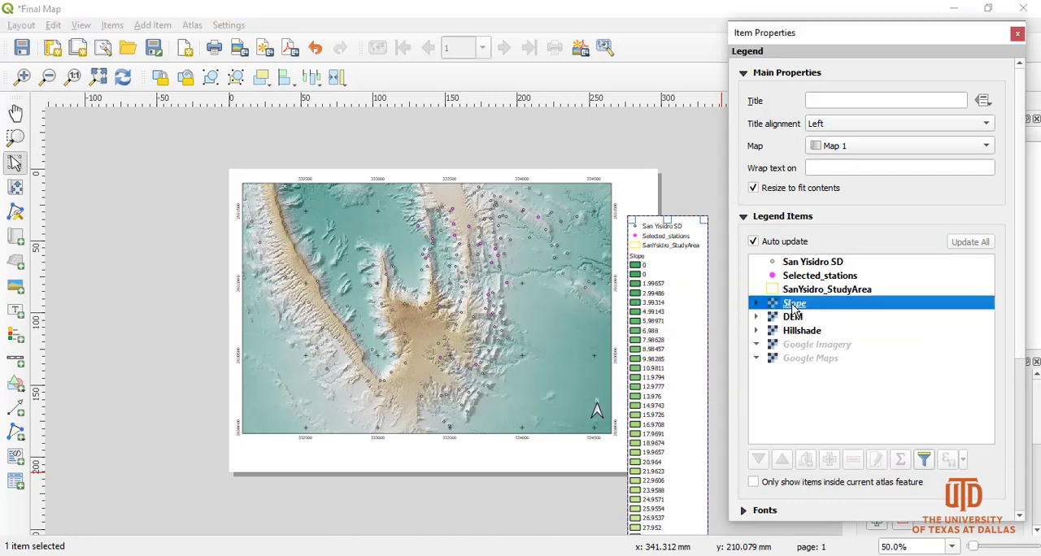
pyautogui.click(754, 247)
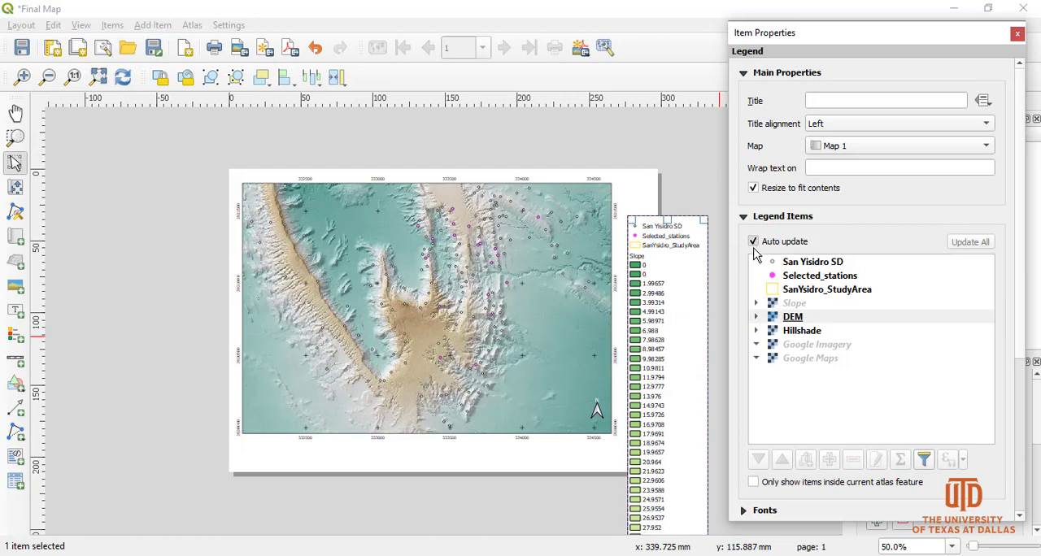
pyautogui.click(754, 244)
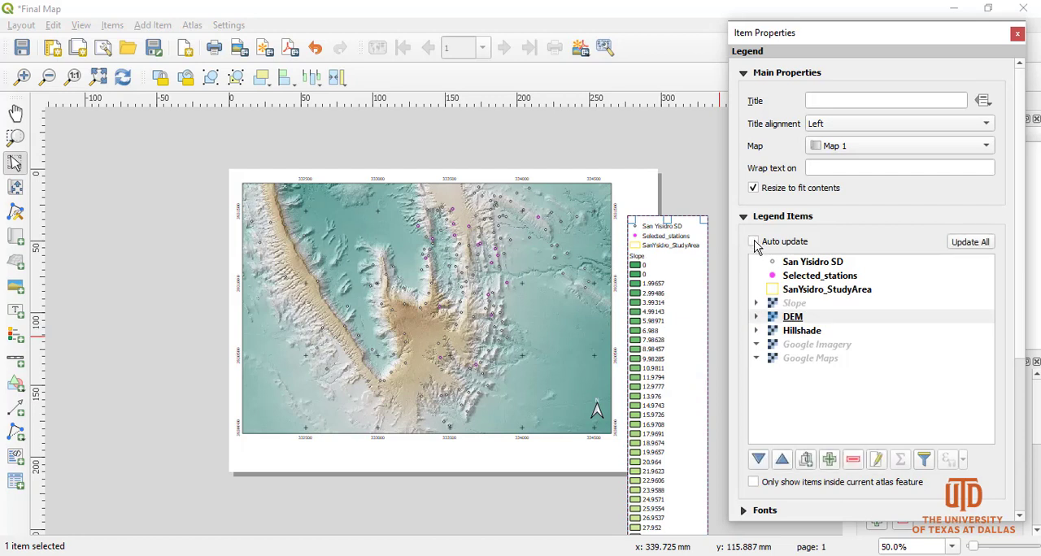
pyautogui.click(820, 319)
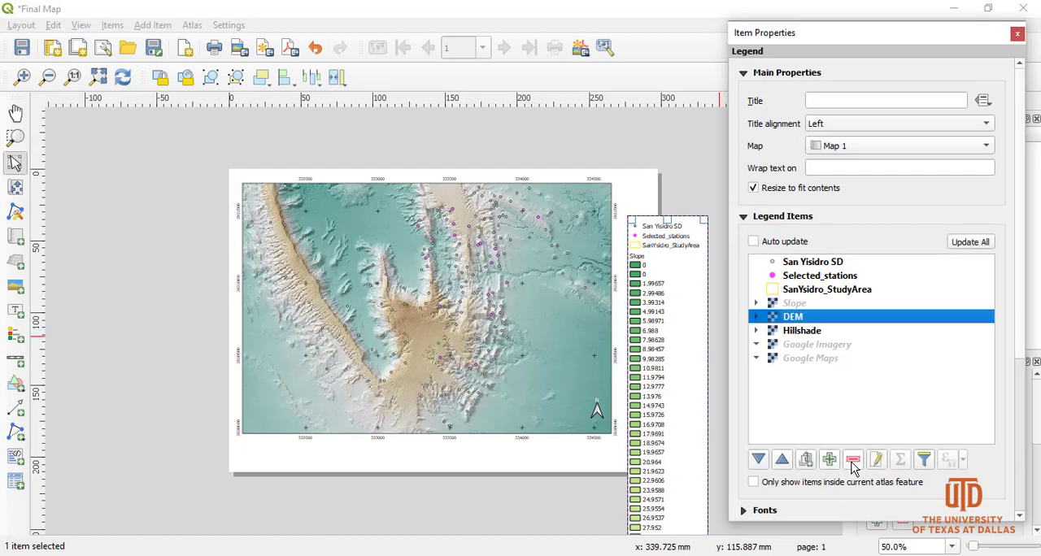
pyautogui.click(853, 461)
pyautogui.click(852, 461)
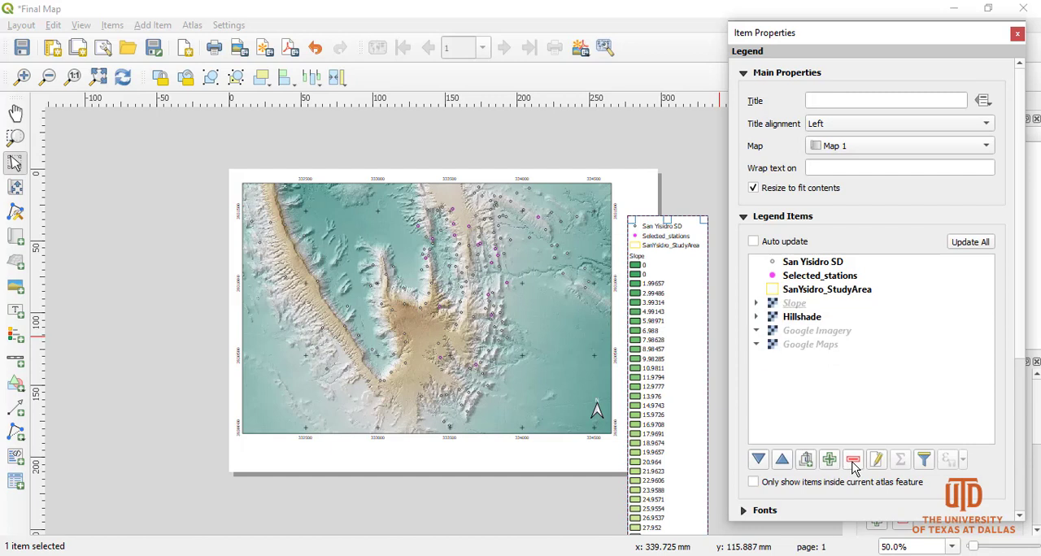
# Remove the Slope, Hillshade, Google Imagery, Google Maps and SanYsidro_StudyArea entries from the legend.
pyautogui.click(795, 304)
pyautogui.click(852, 461)
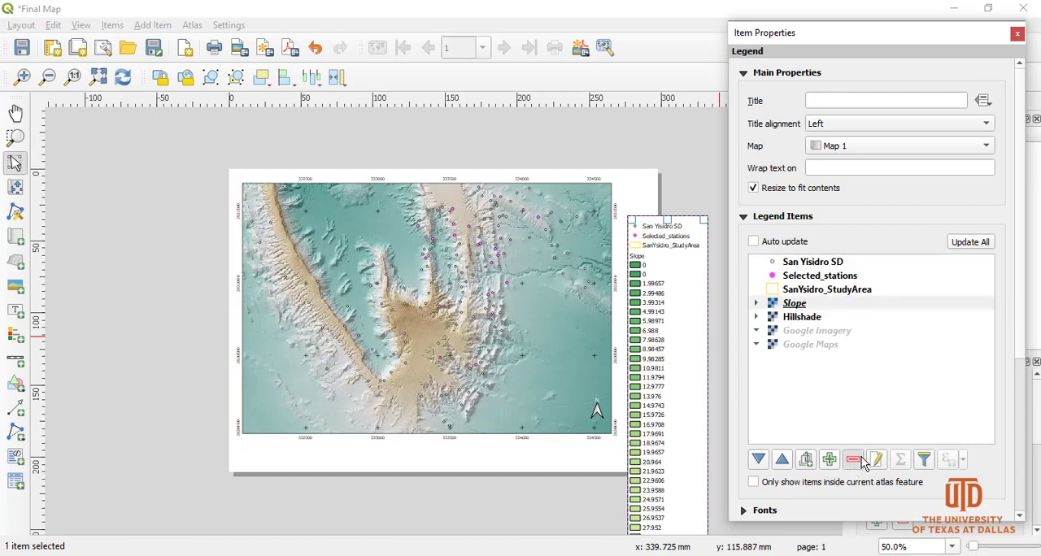
pyautogui.click(852, 461)
pyautogui.click(800, 308)
pyautogui.click(853, 461)
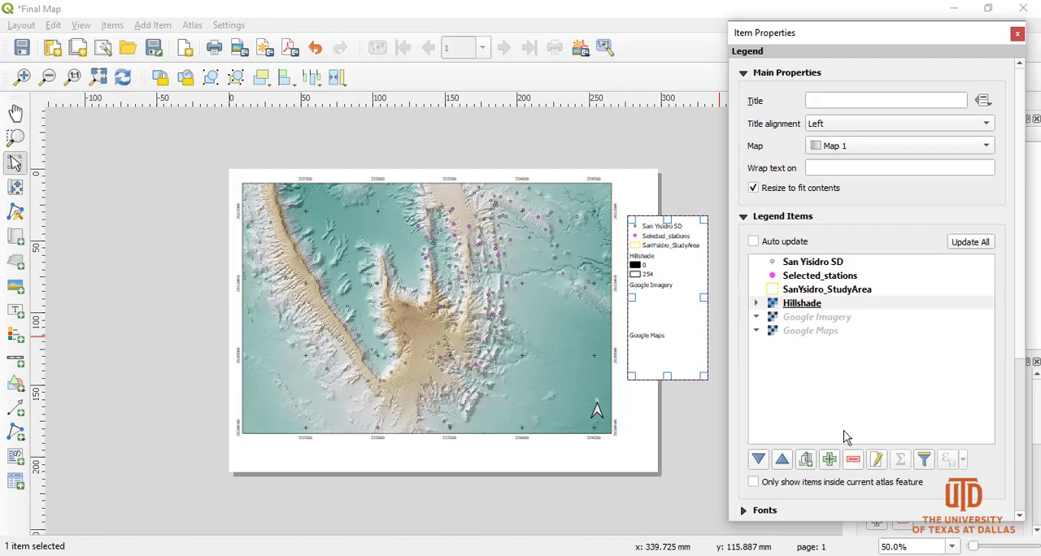
pyautogui.click(807, 310)
pyautogui.click(852, 461)
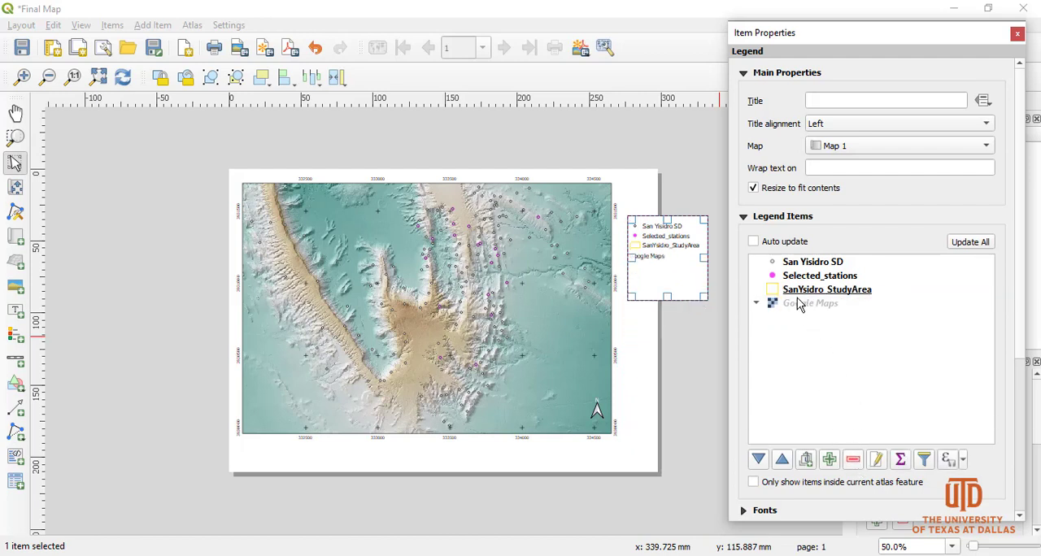
pyautogui.click(797, 303)
pyautogui.click(854, 461)
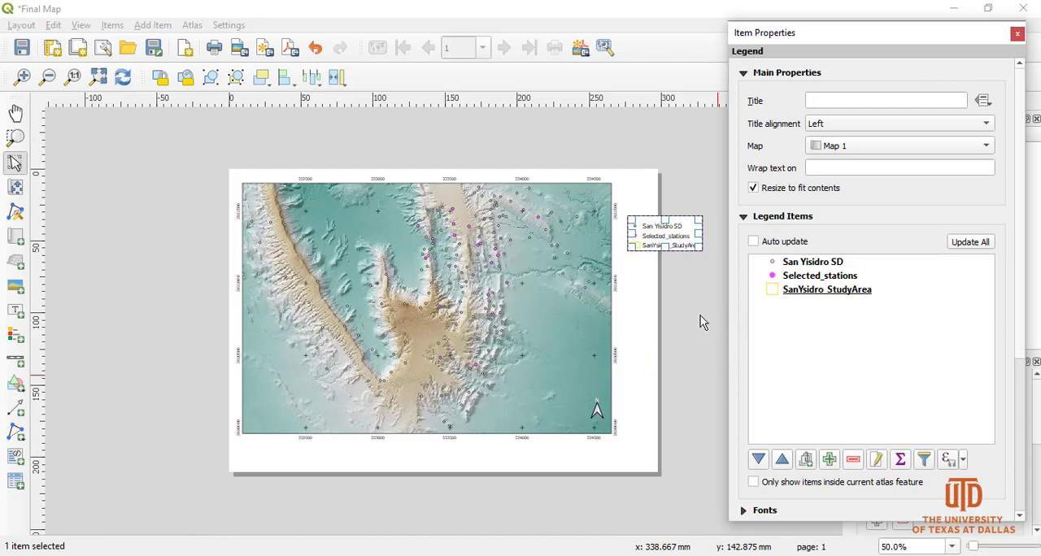
pyautogui.click(803, 291)
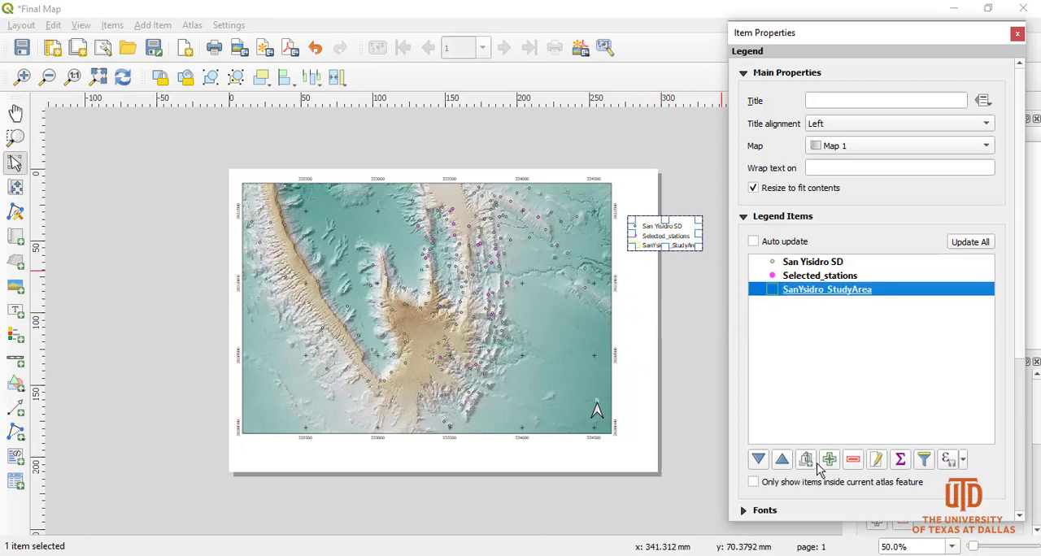
pyautogui.click(852, 462)
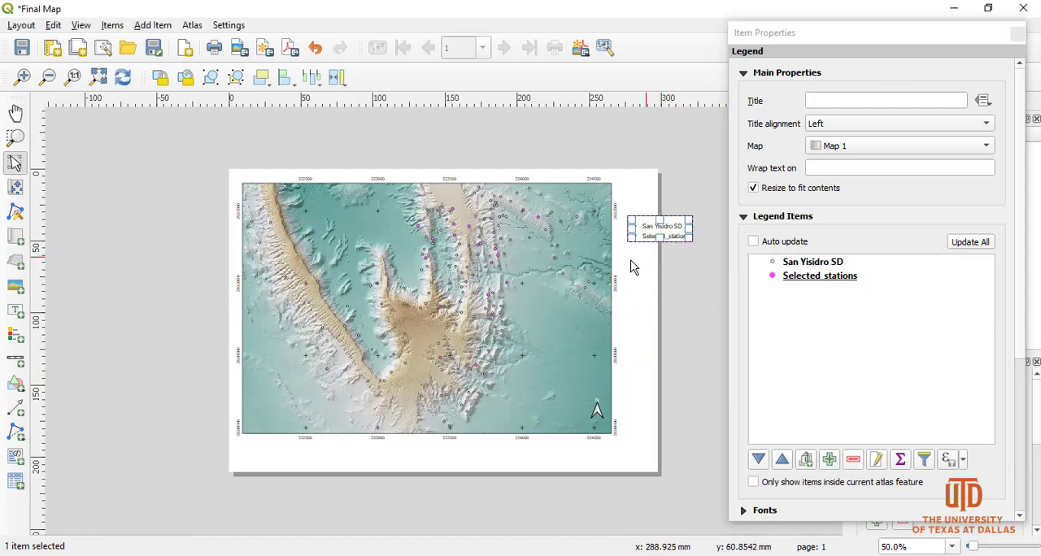
# Move the legend below the map into the page's lower-right margin.
pyautogui.click(646, 233)
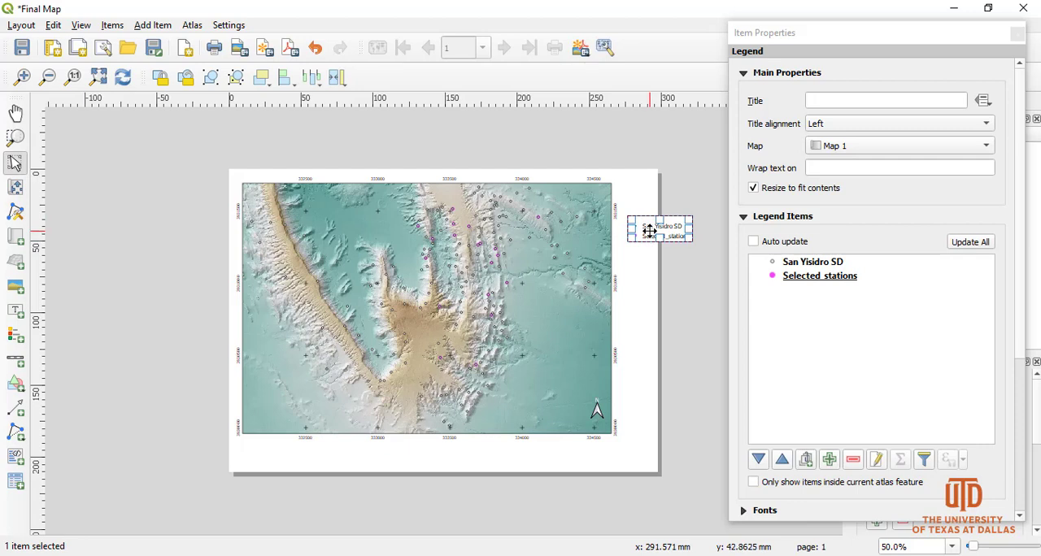
pyautogui.moveTo(649, 231); pyautogui.dragTo(616, 455)
pyautogui.click(525, 457)
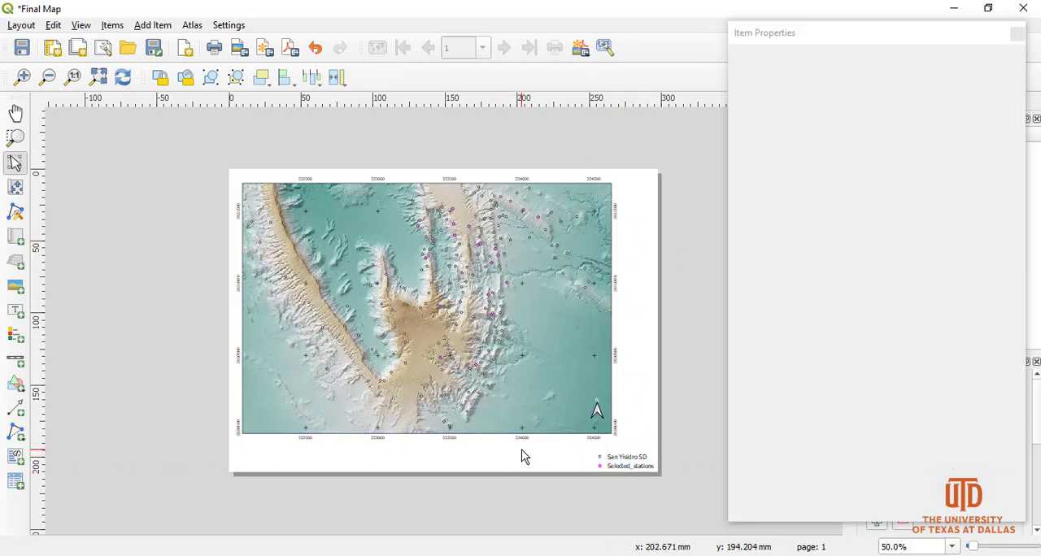
# Add a scale bar in the page margin below the map's left half.
pyautogui.click(1017, 36)
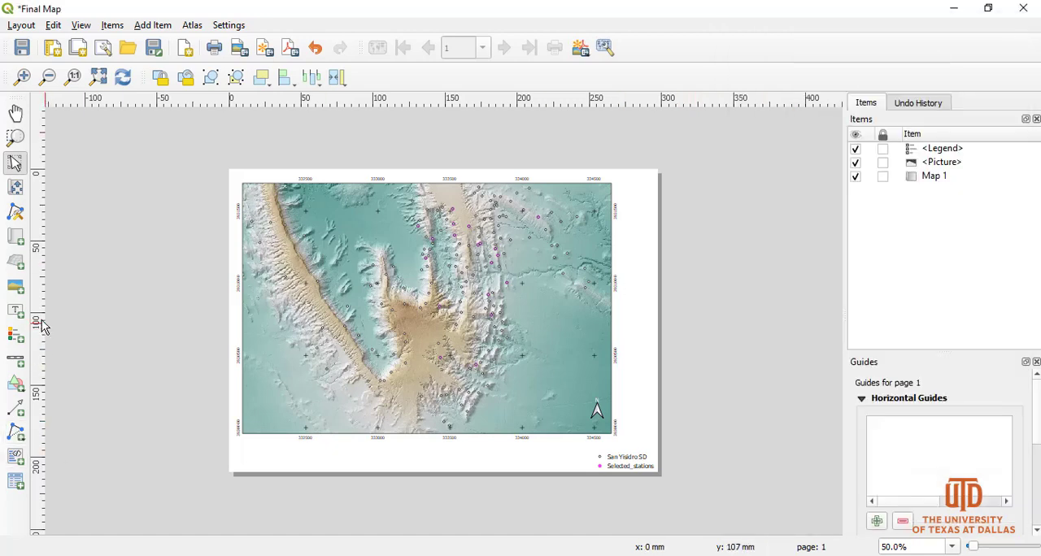
pyautogui.click(15, 358)
pyautogui.moveTo(300, 453); pyautogui.dragTo(389, 461)
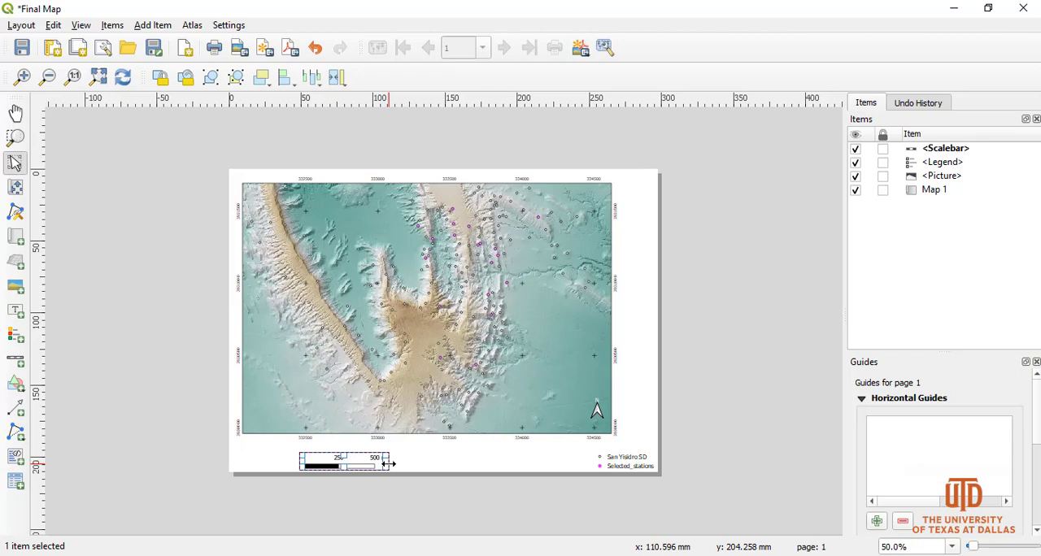
pyautogui.moveTo(388, 464)
pyautogui.mouseDown()
pyautogui.moveTo(583, 464)
pyautogui.moveTo(311, 462)
pyautogui.moveTo(389, 462)
pyautogui.mouseUp()
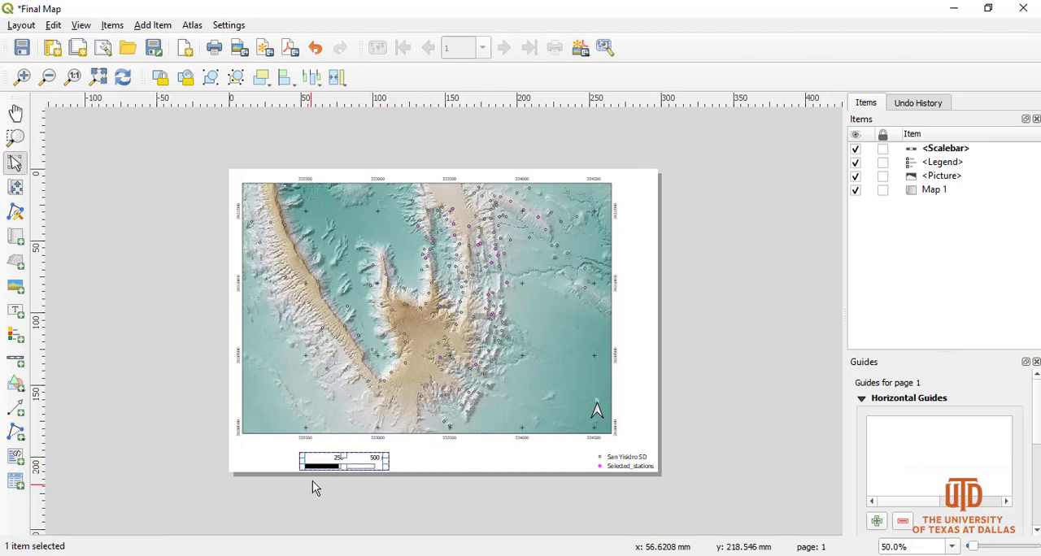
# Open the scale bar's item properties and set its fixed segment width to 200 units.
pyautogui.rightClick(363, 462)
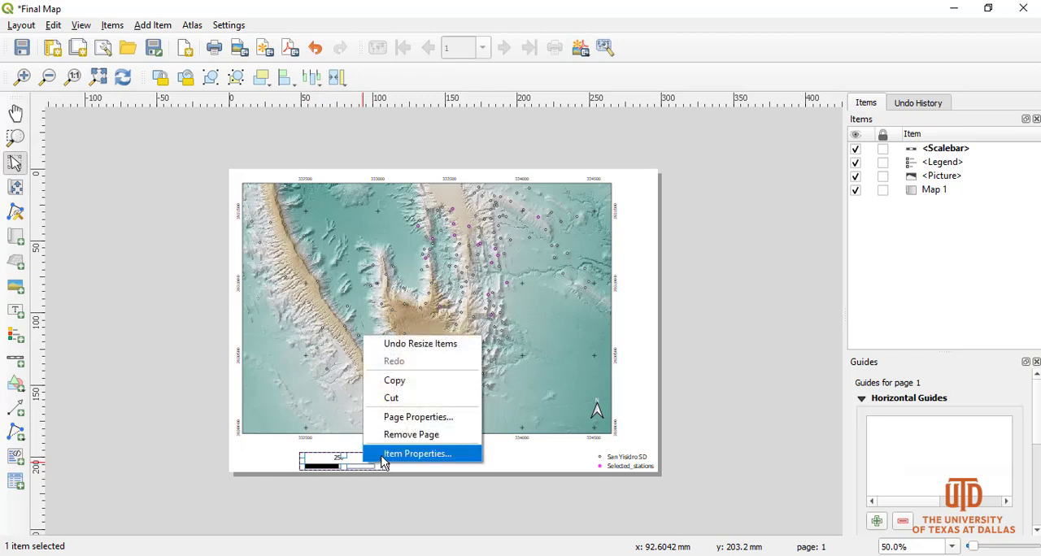
pyautogui.click(417, 454)
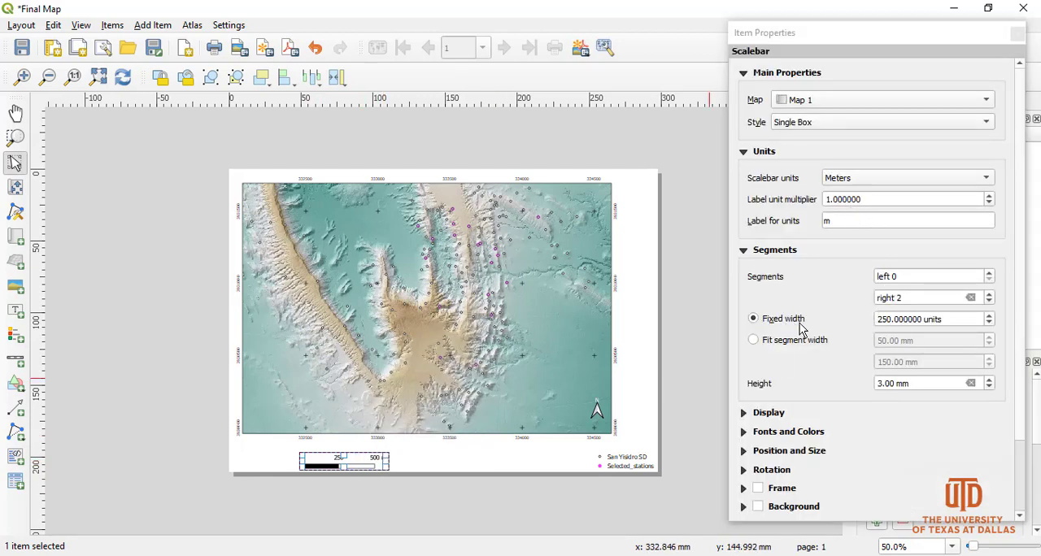
pyautogui.click(882, 319)
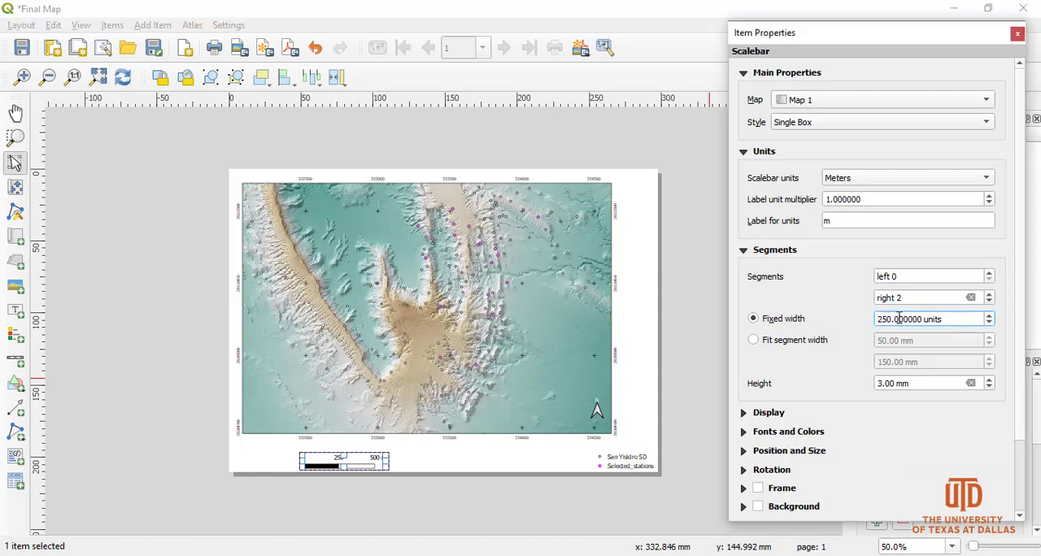
pyautogui.press('Delete')
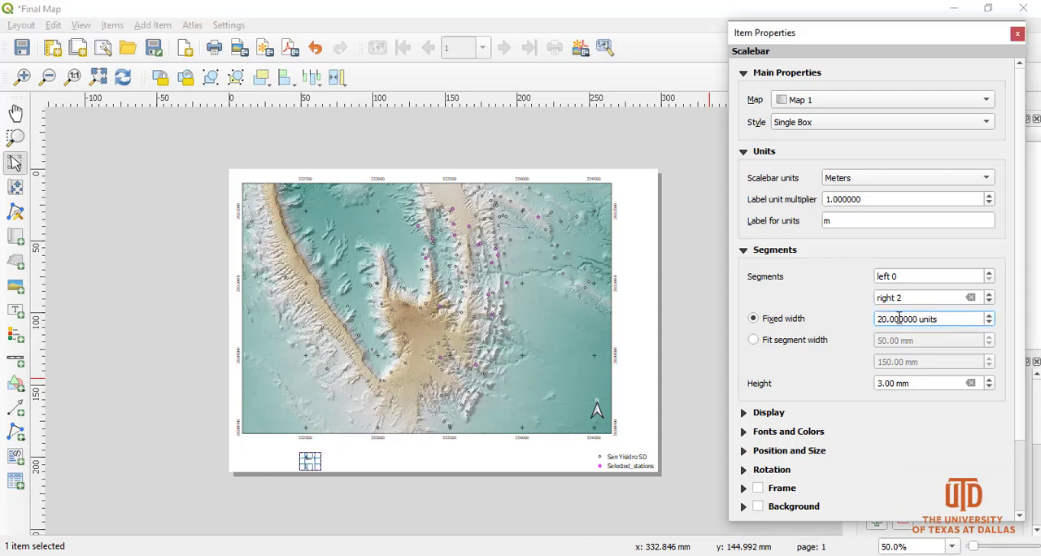
pyautogui.write('0')
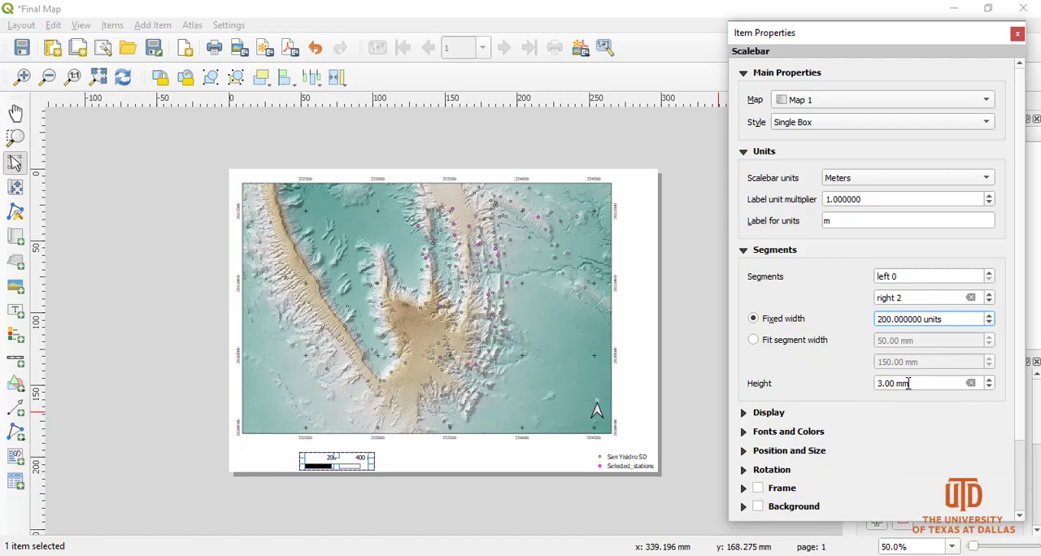
# Try a scale bar height of 5 mm and set it back to 3 mm.
pyautogui.moveTo(882, 385); pyautogui.dragTo(868, 382)
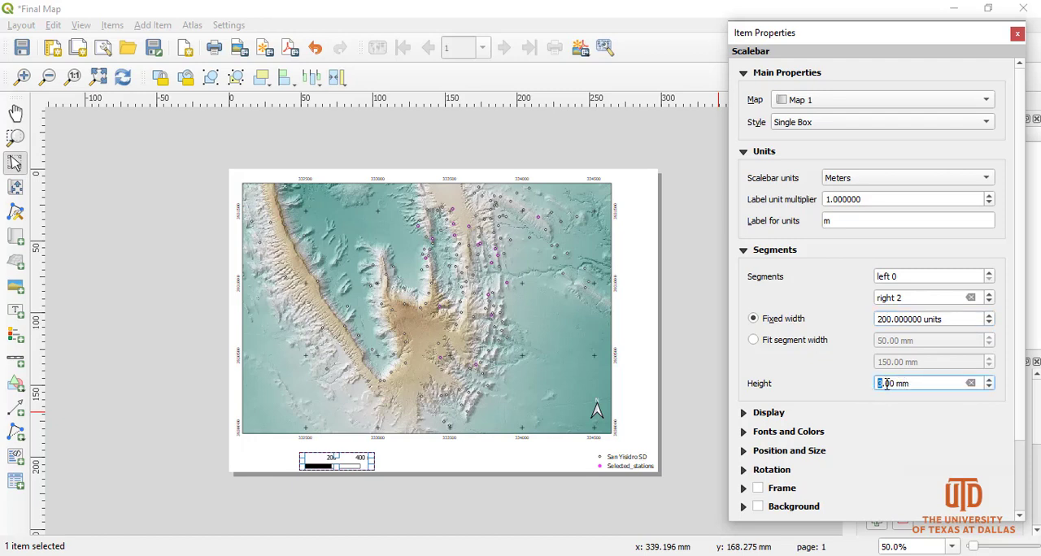
pyautogui.write('5')
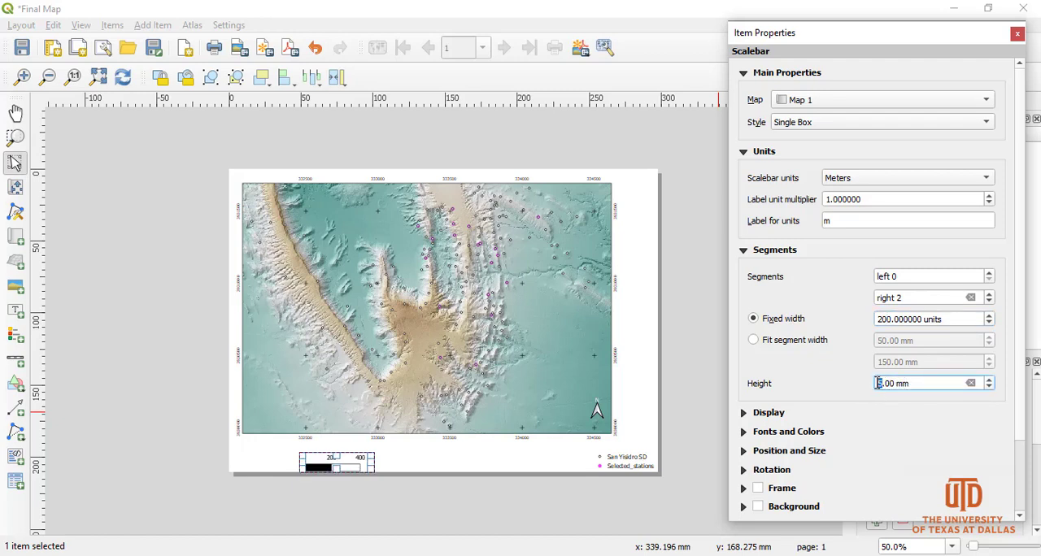
pyautogui.press('BackSpace')
pyautogui.write('3')
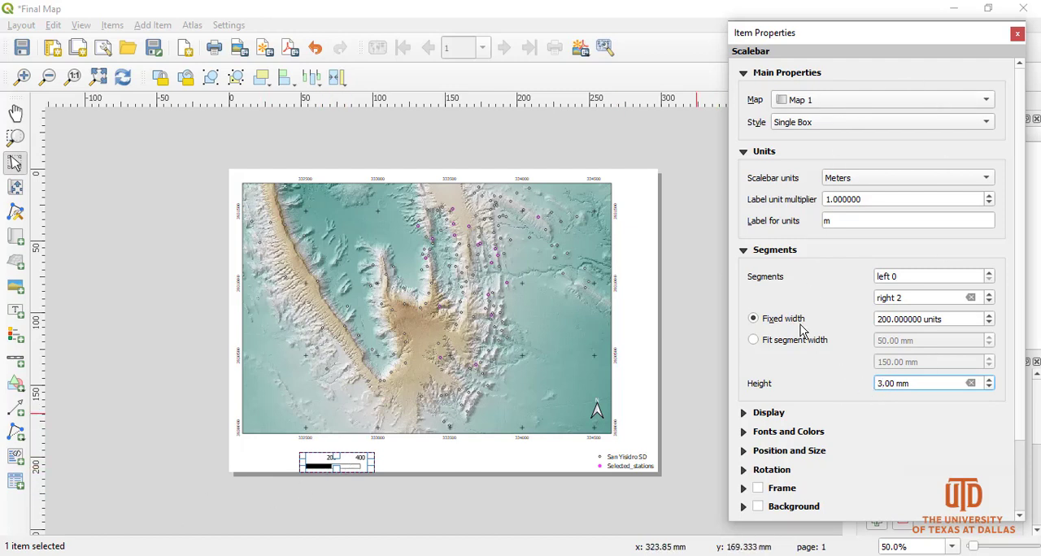
# Close the scale bar's item properties and move the scale bar inside the map's lower-left corner.
pyautogui.moveTo(1021, 310); pyautogui.dragTo(1029, 401)
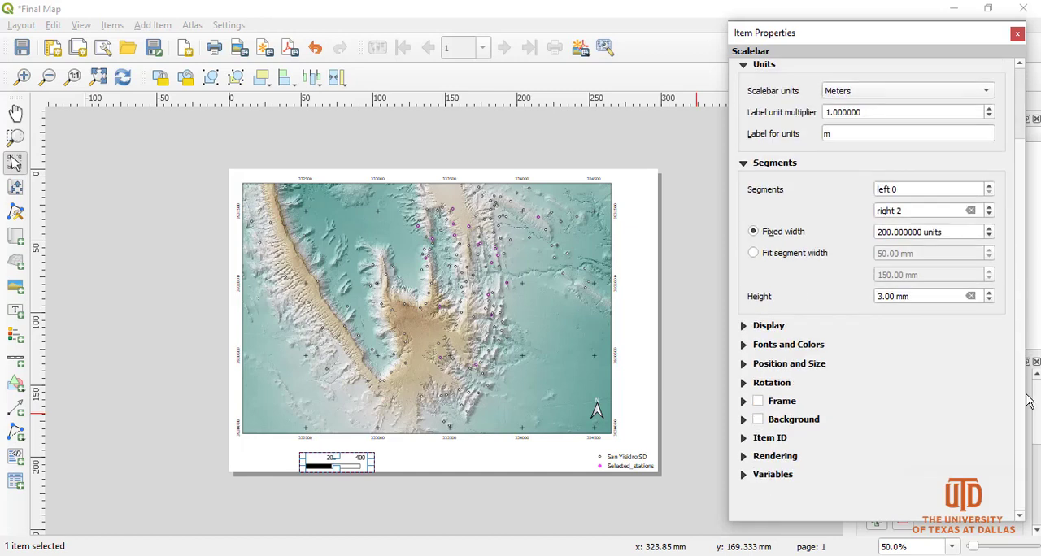
pyautogui.click(1017, 34)
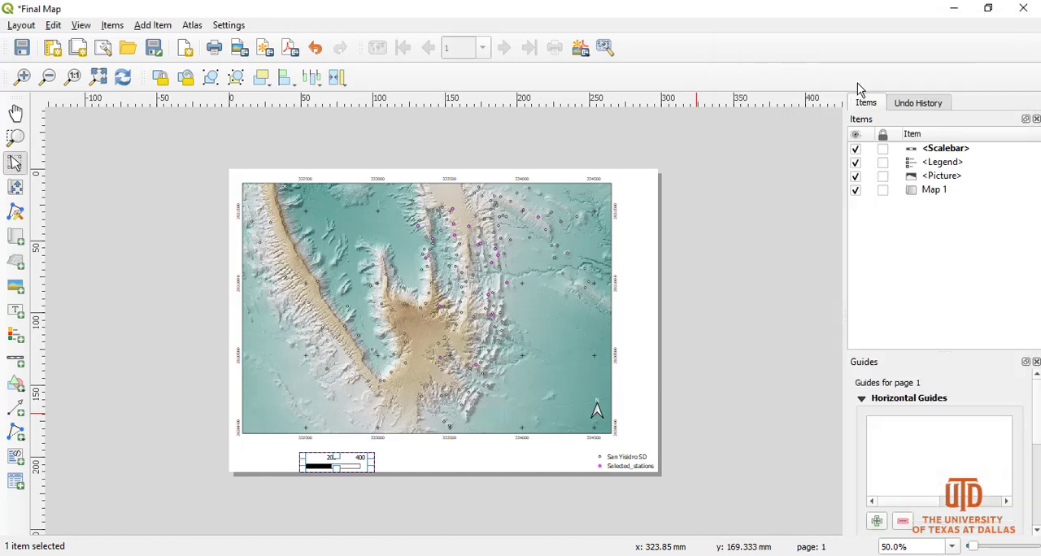
pyautogui.moveTo(345, 461); pyautogui.dragTo(275, 422)
pyautogui.click(154, 433)
pyautogui.click(270, 423)
pyautogui.click(160, 437)
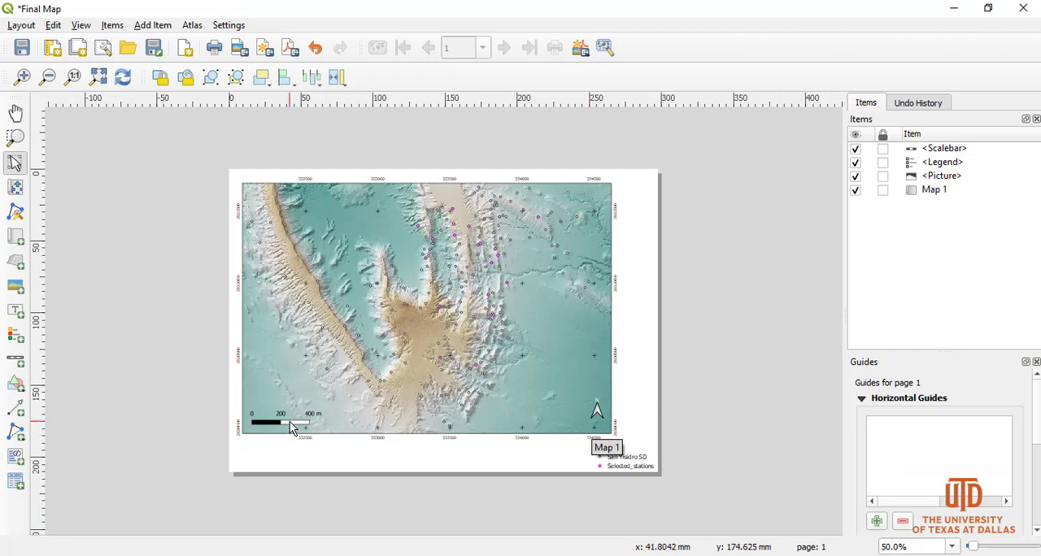
# Move the legend inside the map just above the scale bar and turn off its background.
pyautogui.click(628, 463)
pyautogui.moveTo(627, 464); pyautogui.dragTo(284, 393)
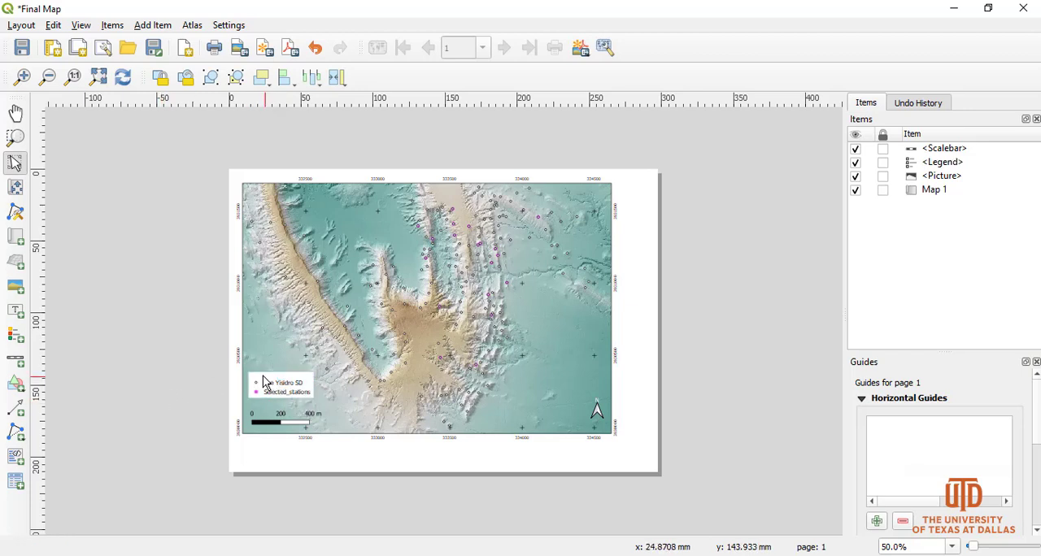
pyautogui.rightClick(281, 391)
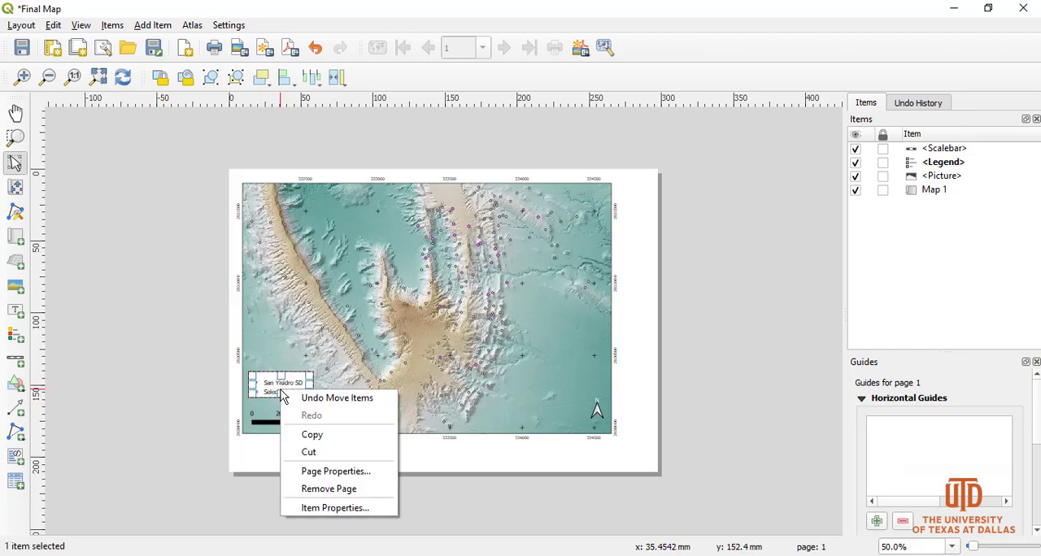
pyautogui.click(336, 508)
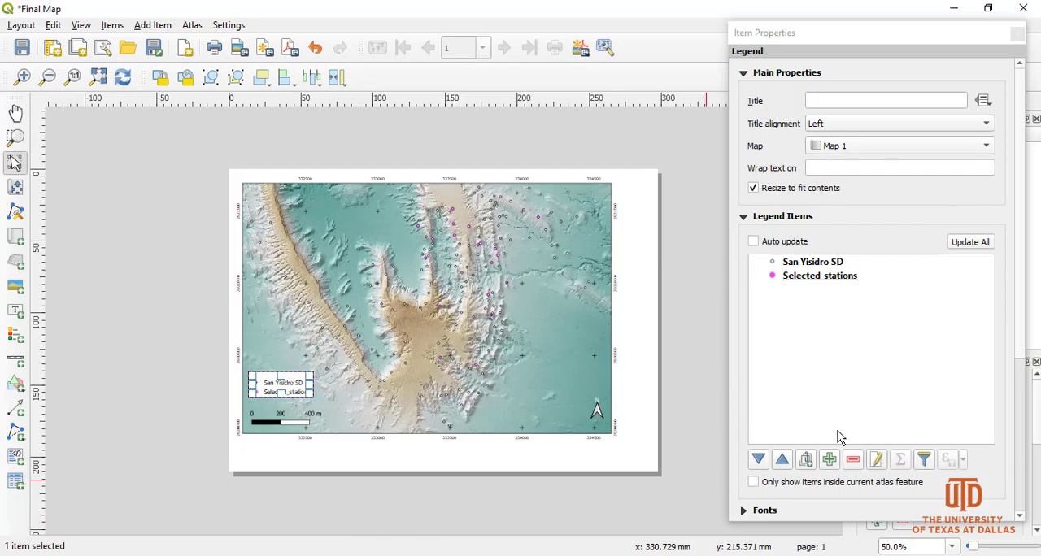
pyautogui.click(1022, 230)
pyautogui.moveTo(1025, 235); pyautogui.dragTo(1035, 405)
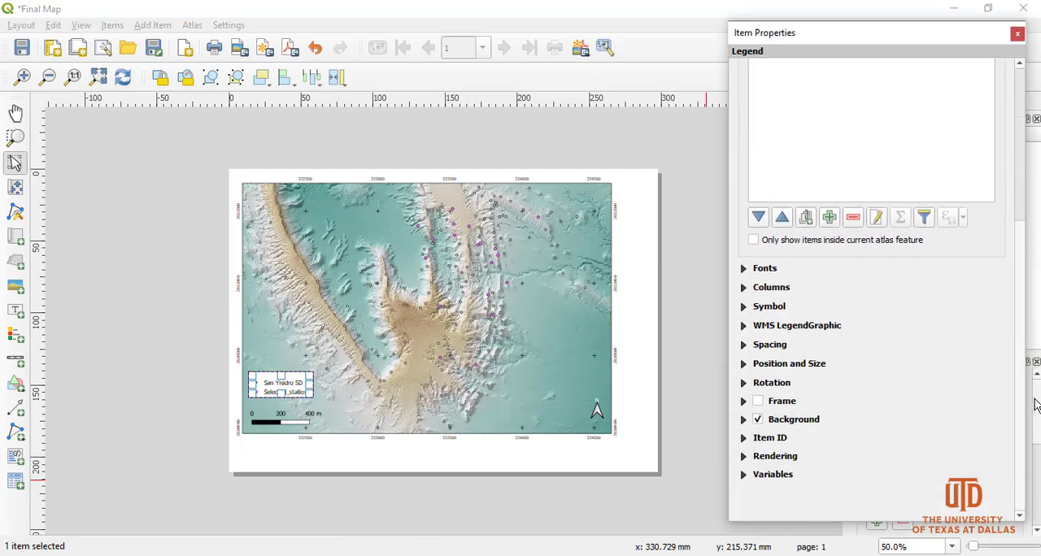
pyautogui.click(758, 420)
pyautogui.click(177, 436)
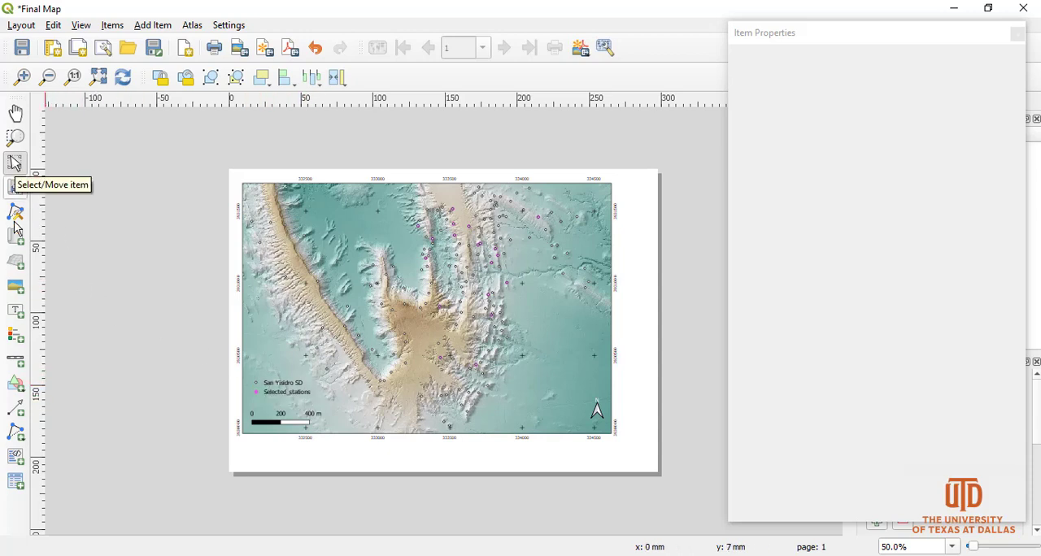
# Add a label over the legend in the map's lower-left corner and set its text to Legend.
pyautogui.click(12, 317)
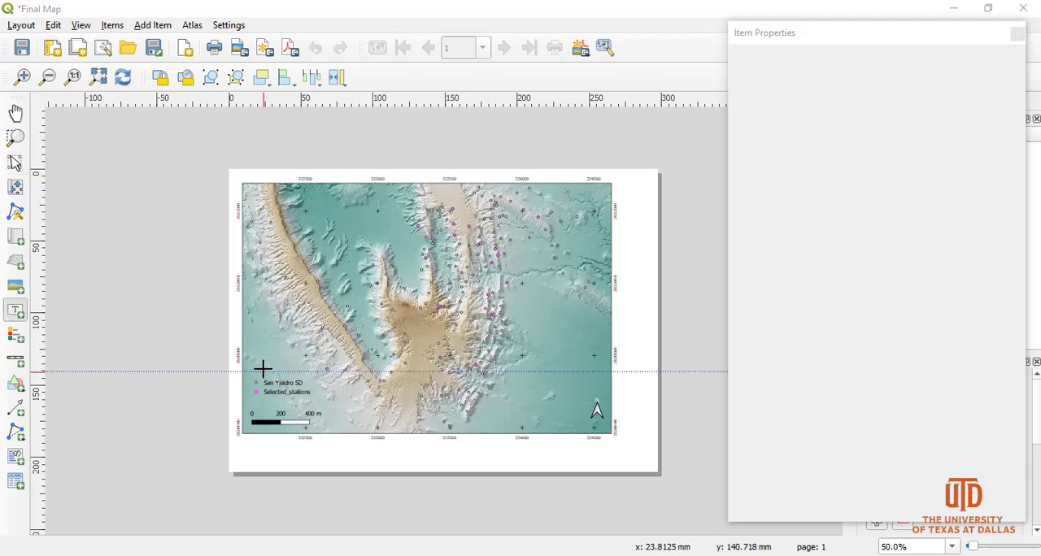
pyautogui.click(262, 368)
pyautogui.click(617, 377)
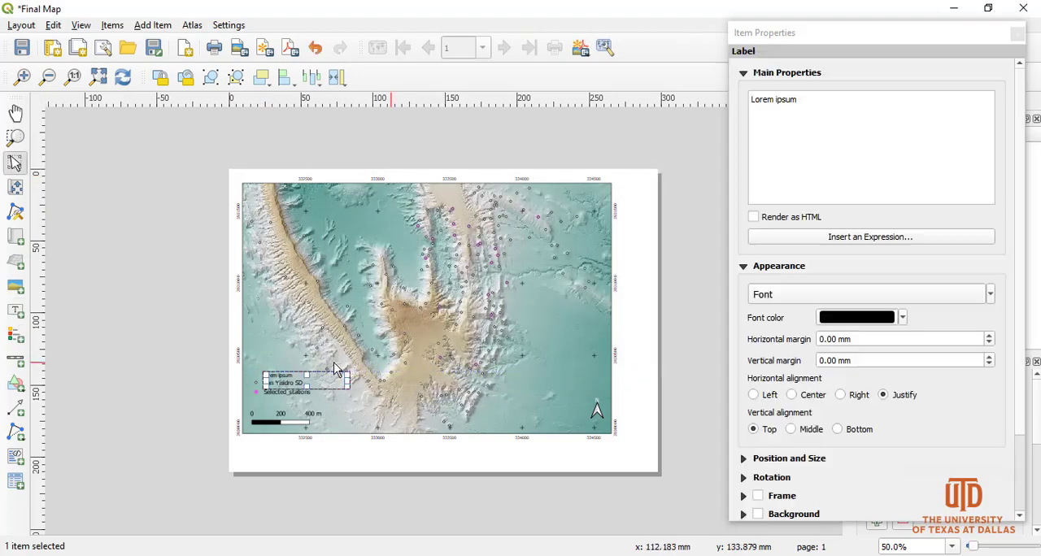
pyautogui.moveTo(830, 109); pyautogui.dragTo(695, 118)
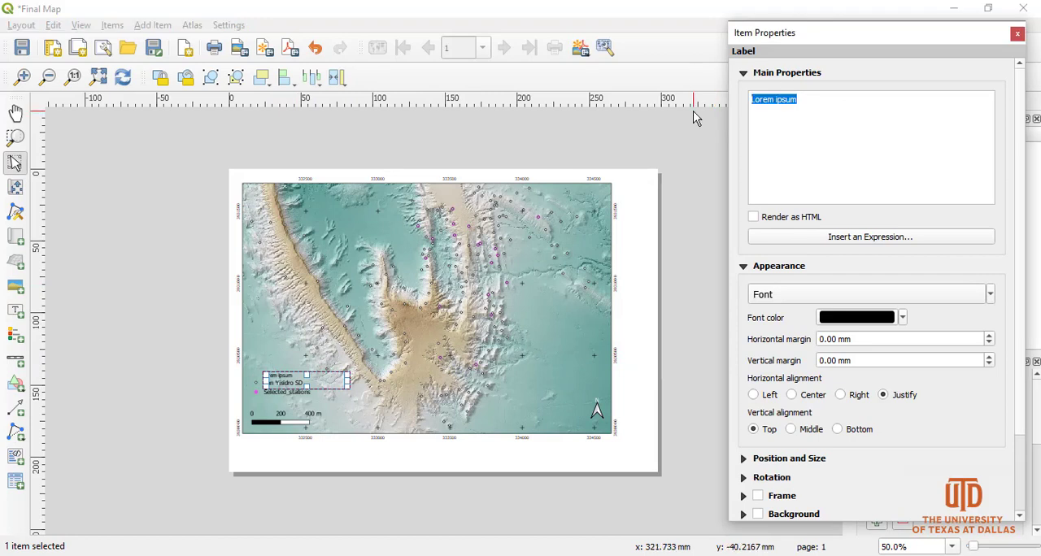
pyautogui.write('Legend')
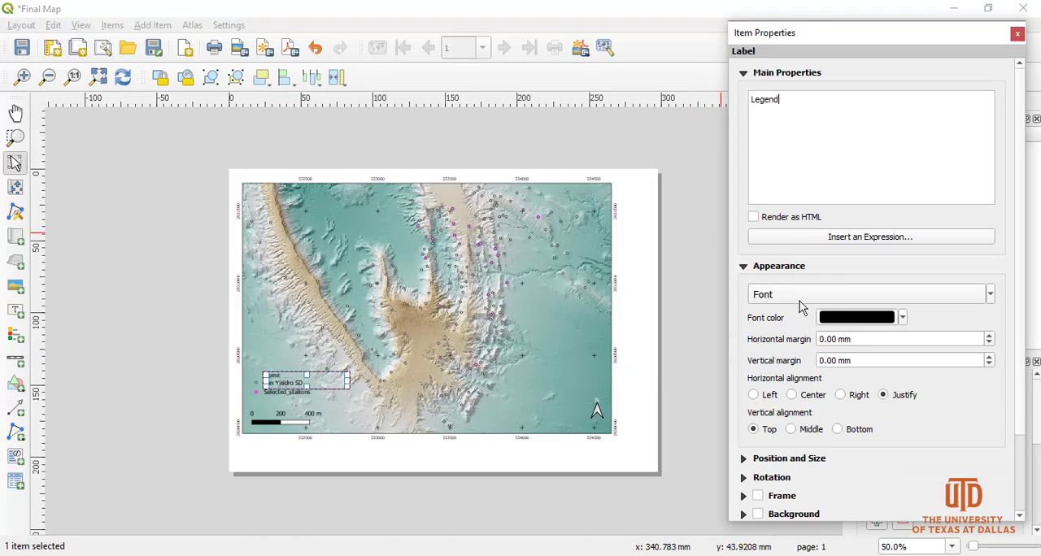
pyautogui.scroll(-3, 1021, 297)
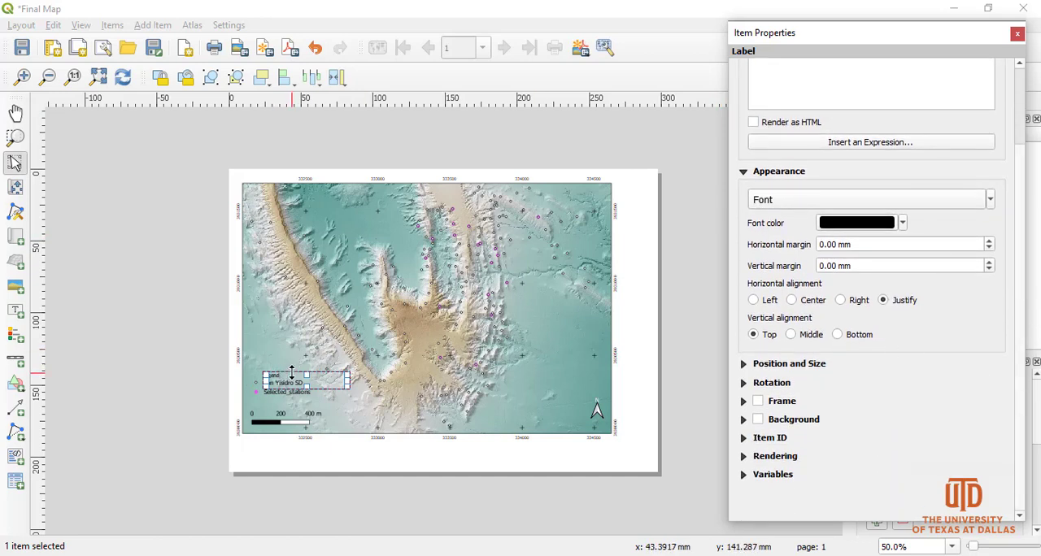
pyautogui.click(1018, 34)
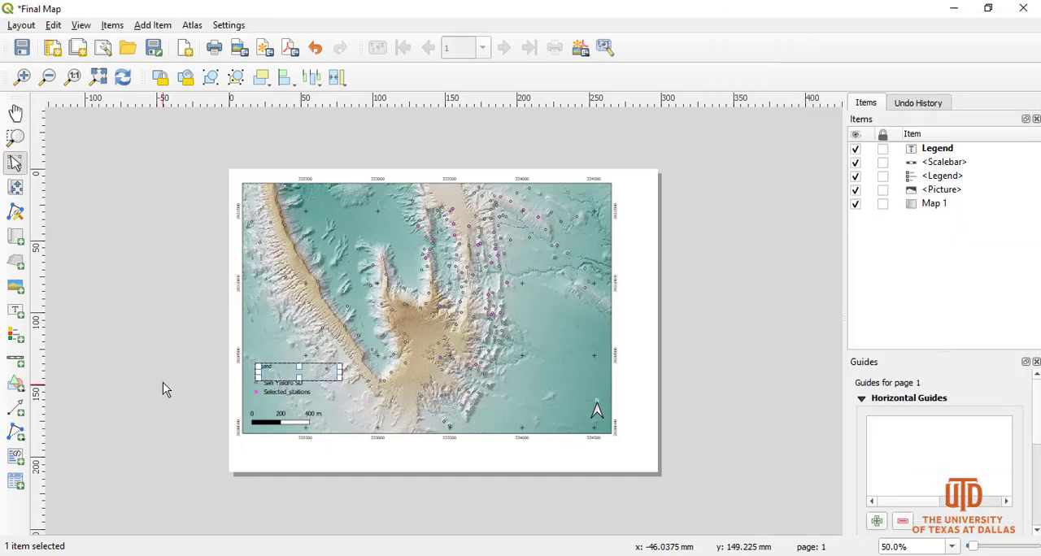
# Shrink the Legend label's box to fit its text directly above the San Yisidro SD entry.
pyautogui.click(162, 379)
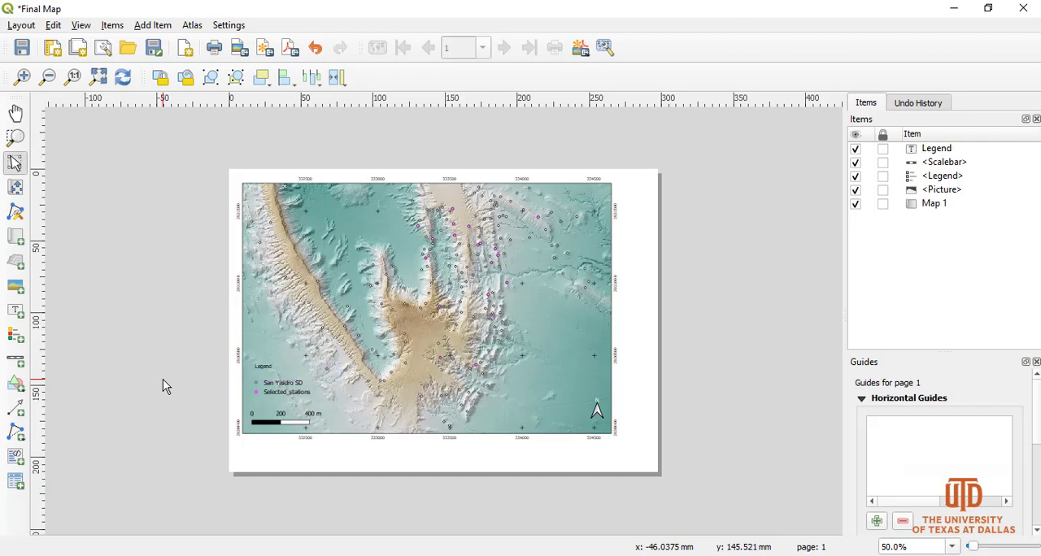
pyautogui.click(269, 370)
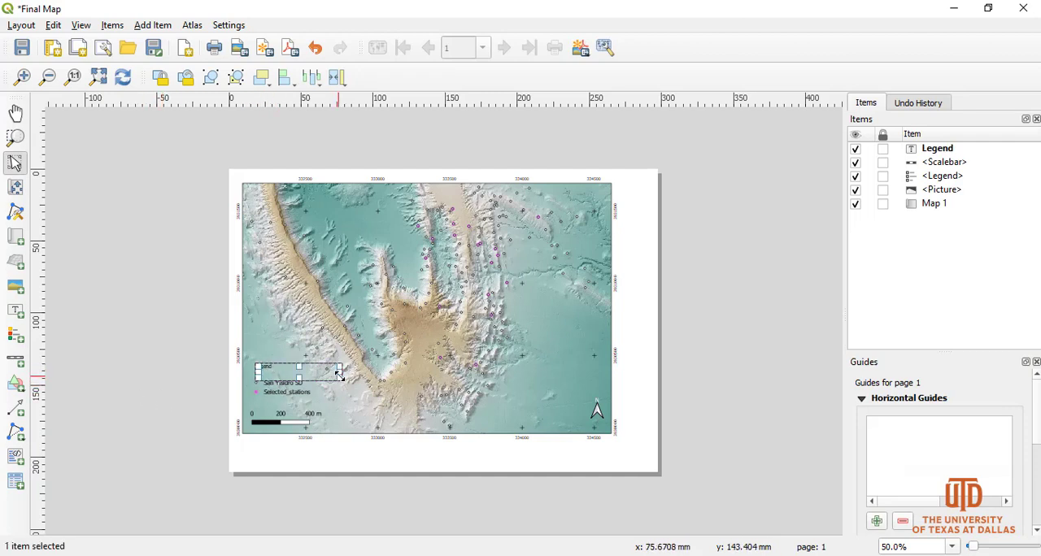
pyautogui.moveTo(339, 376); pyautogui.dragTo(263, 372)
pyautogui.click(173, 380)
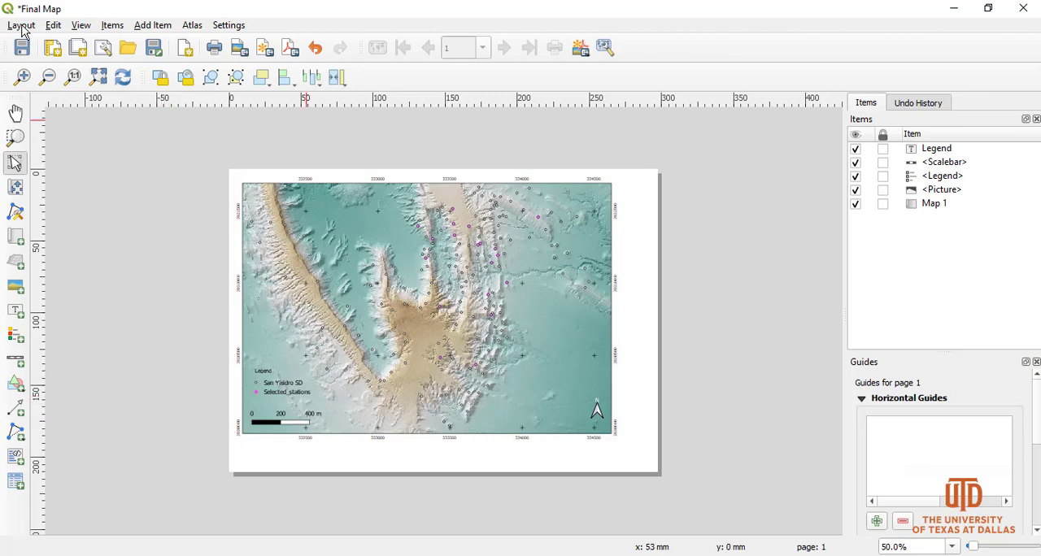
# Export the layout as a PDF named Final Map to the Desktop with the offered export options and dismiss the export message.
pyautogui.click(22, 27)
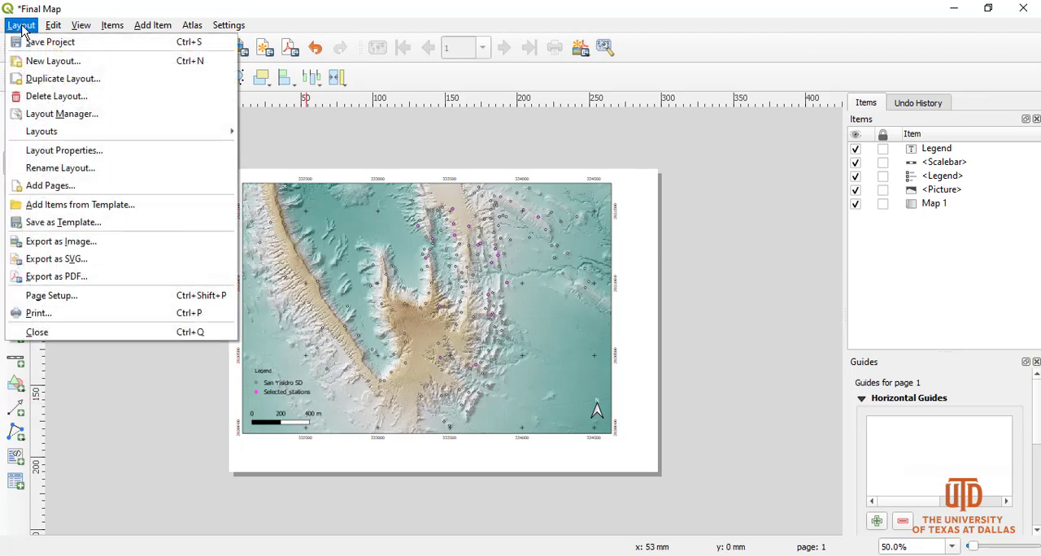
pyautogui.click(69, 277)
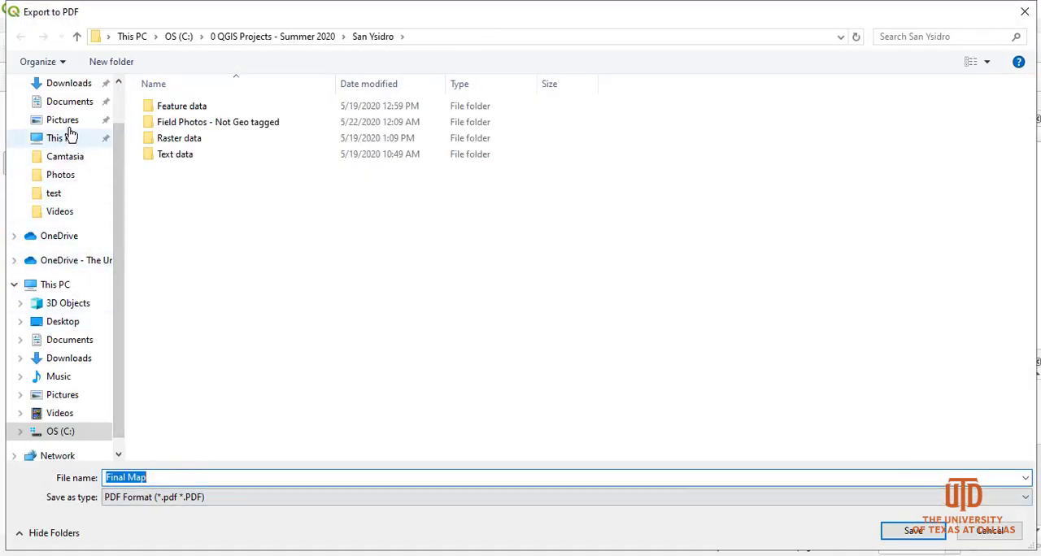
pyautogui.scroll(2, 124, 157)
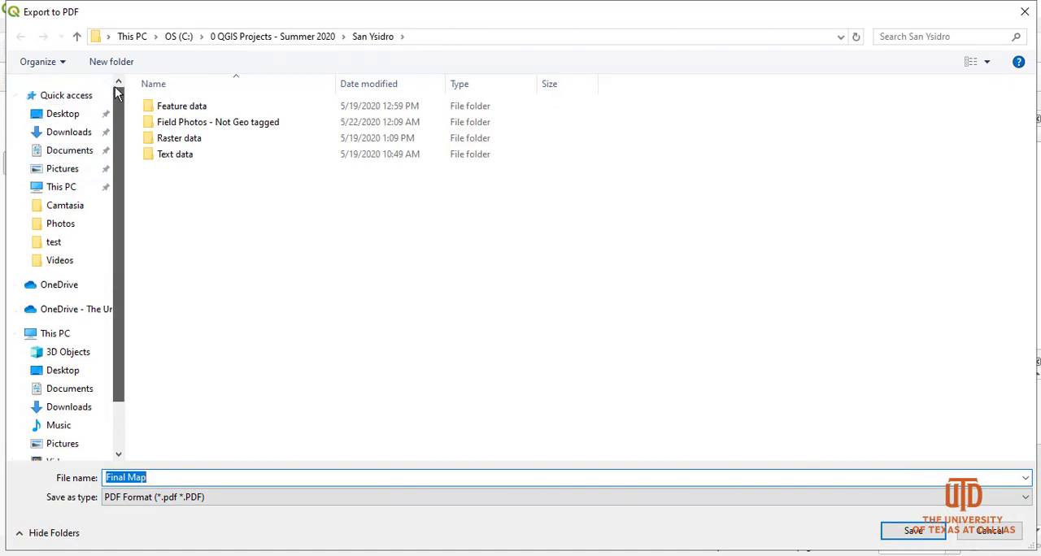
pyautogui.click(65, 114)
pyautogui.click(909, 531)
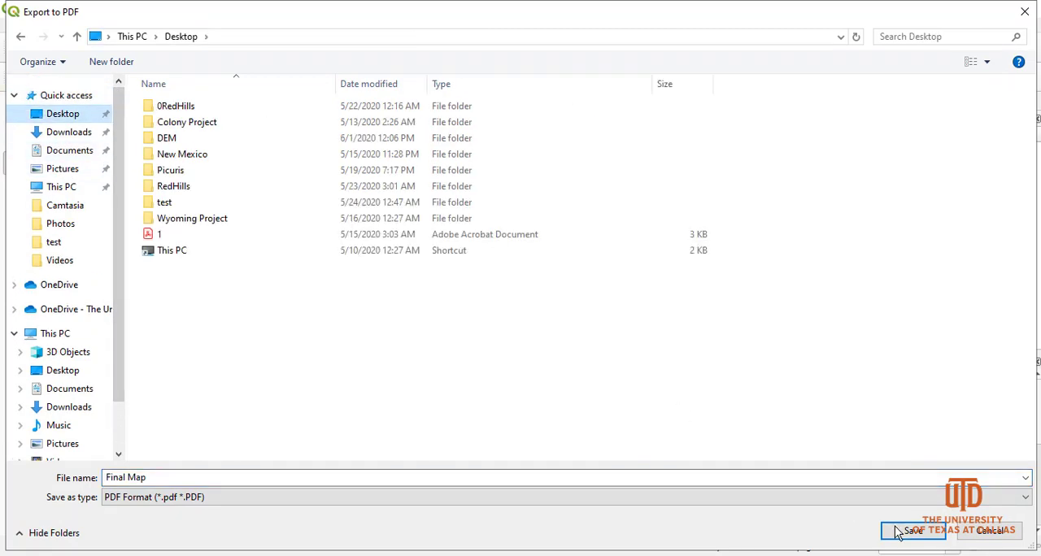
pyautogui.click(606, 347)
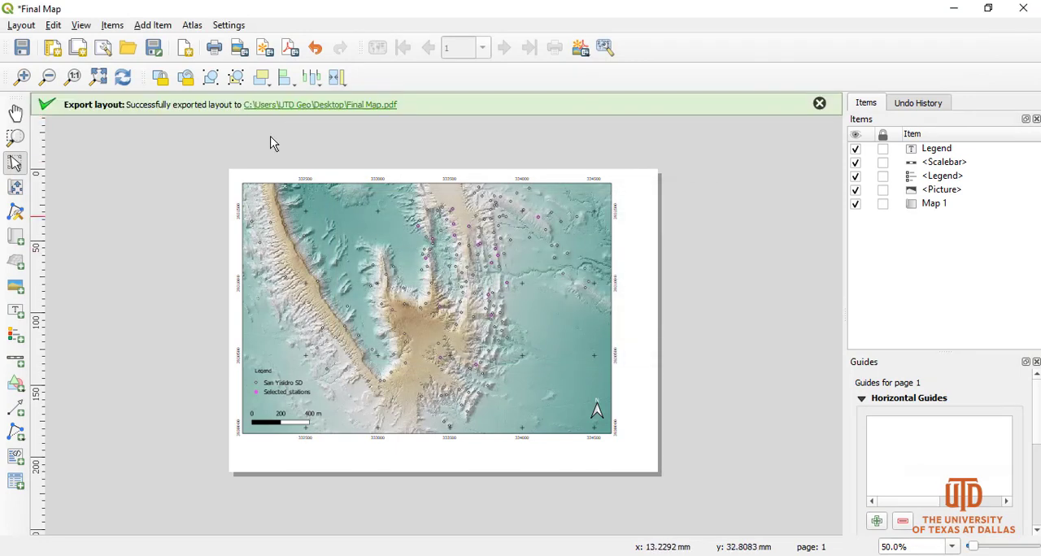
pyautogui.click(820, 104)
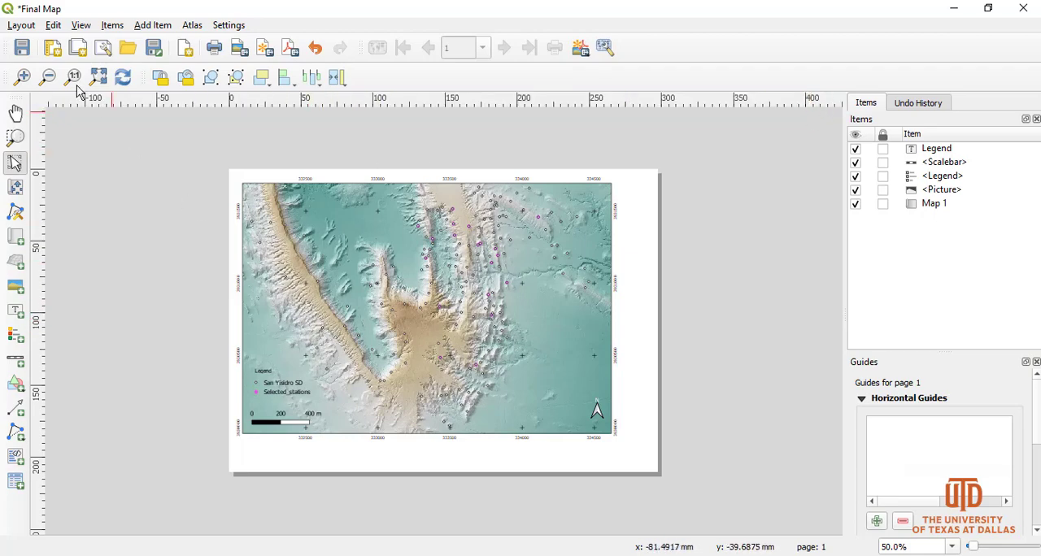
# Close the layout window and duplicate the Final Map layout as Final Map 2 using the Layout Manager.
pyautogui.click(1024, 9)
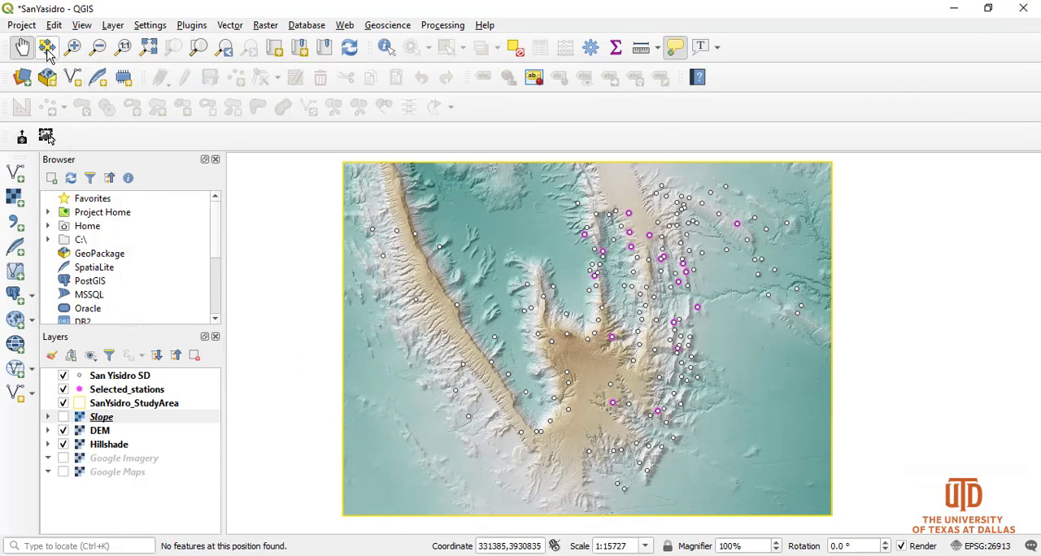
pyautogui.click(20, 27)
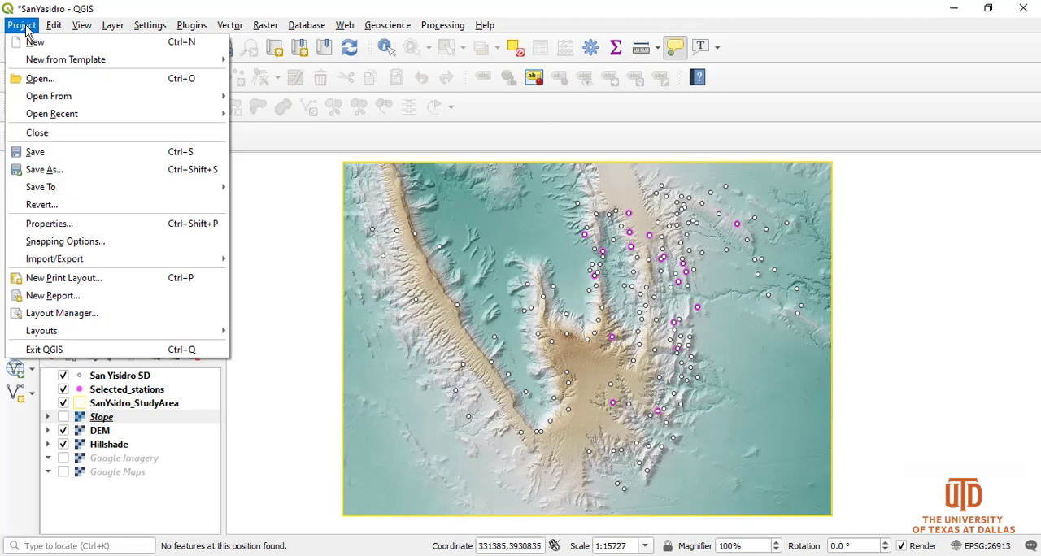
pyautogui.click(70, 317)
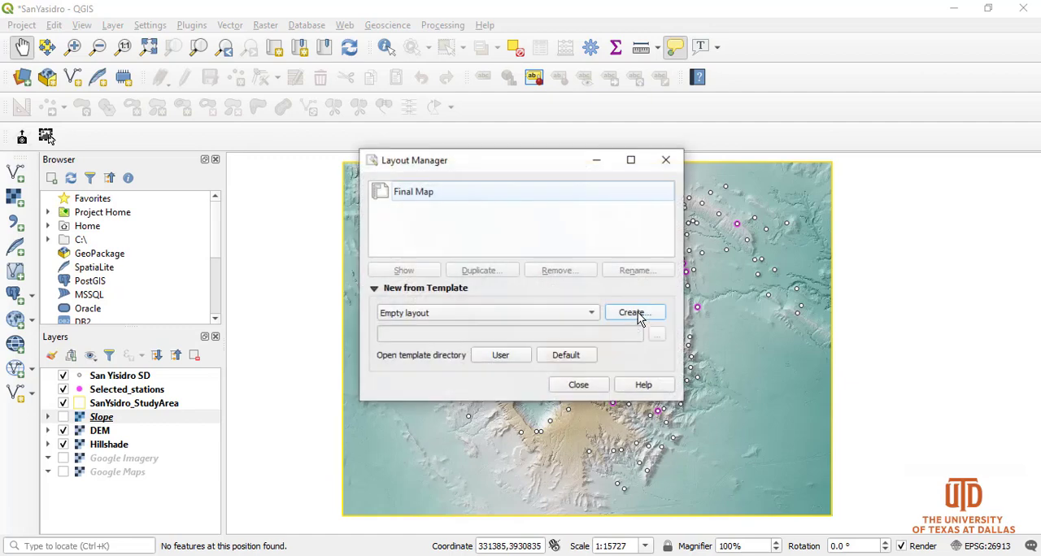
pyautogui.click(411, 192)
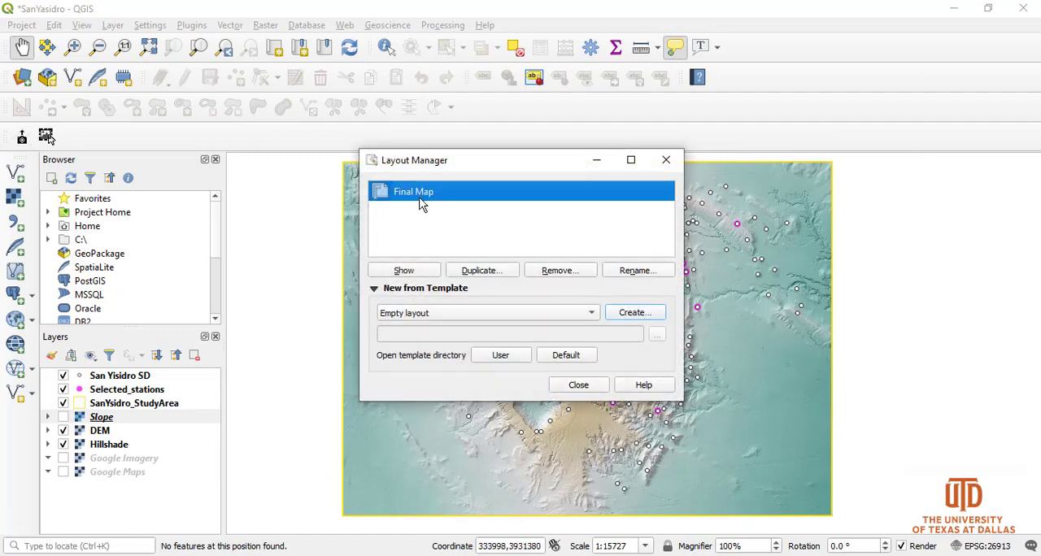
pyautogui.click(403, 273)
pyautogui.click(492, 274)
pyautogui.moveTo(492, 284); pyautogui.dragTo(497, 284)
pyautogui.doubleClick(522, 287)
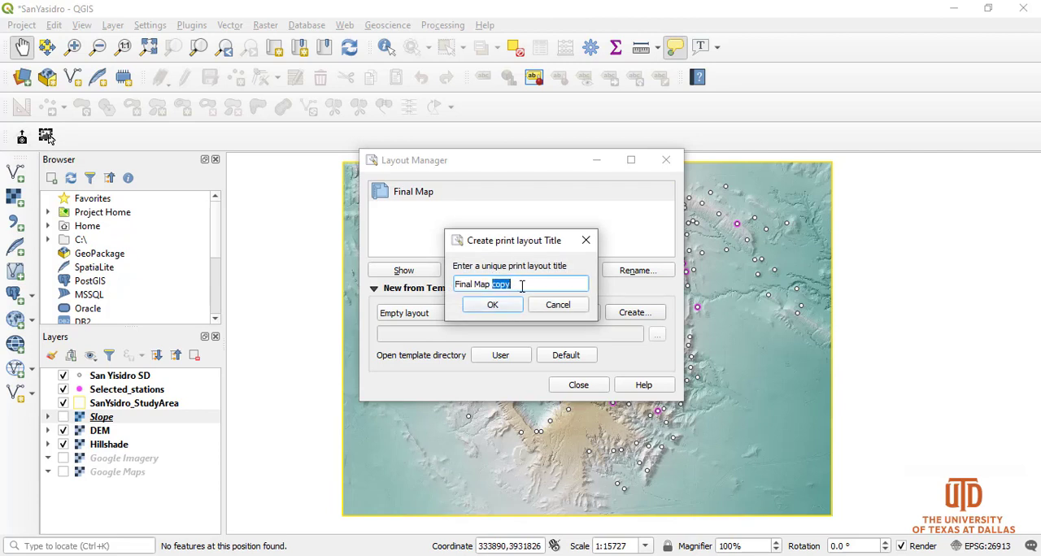
pyautogui.write('2')
pyautogui.click(493, 305)
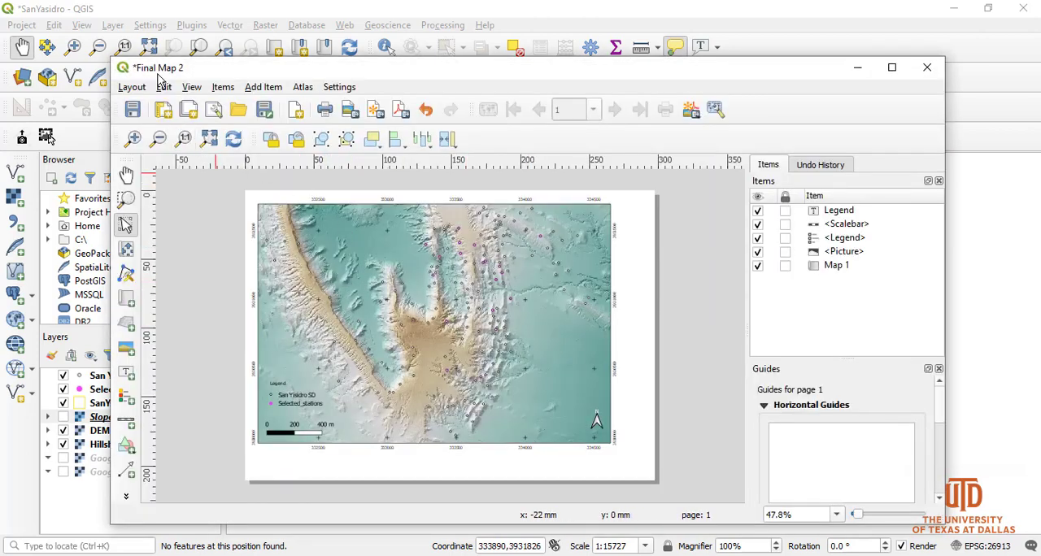
# Close the Final Map 2 layout window and the Layout Manager.
pyautogui.click(927, 69)
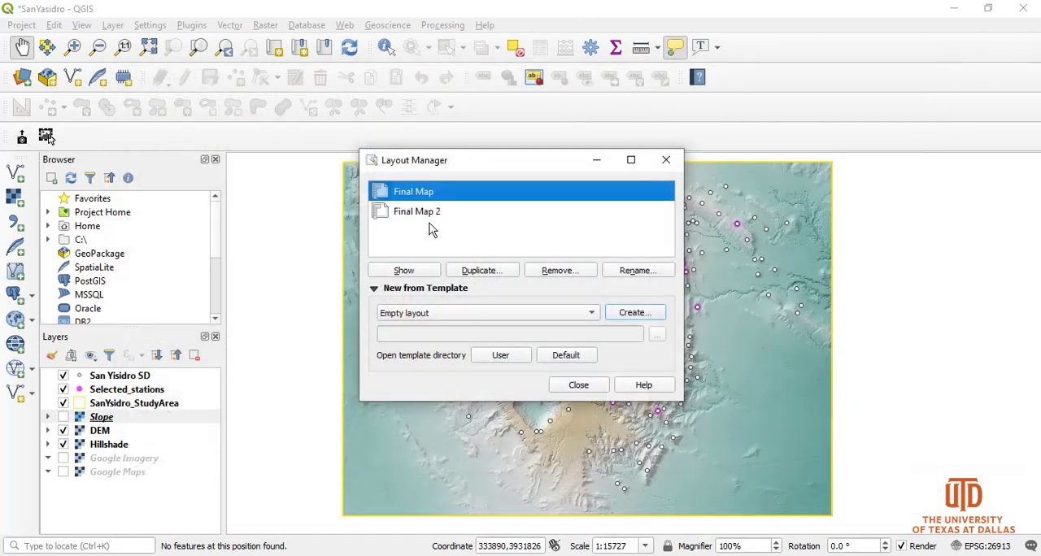
pyautogui.click(418, 213)
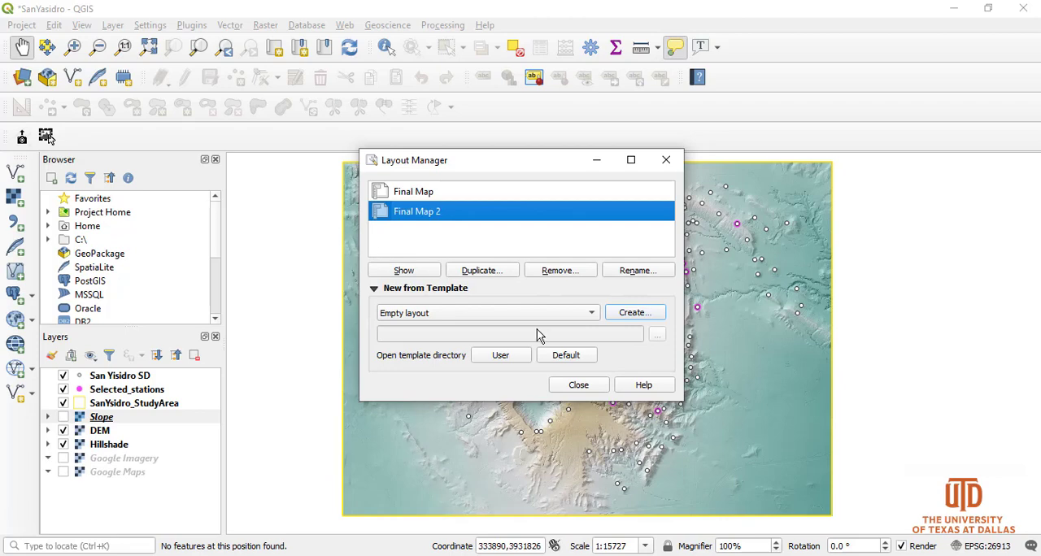
pyautogui.click(576, 386)
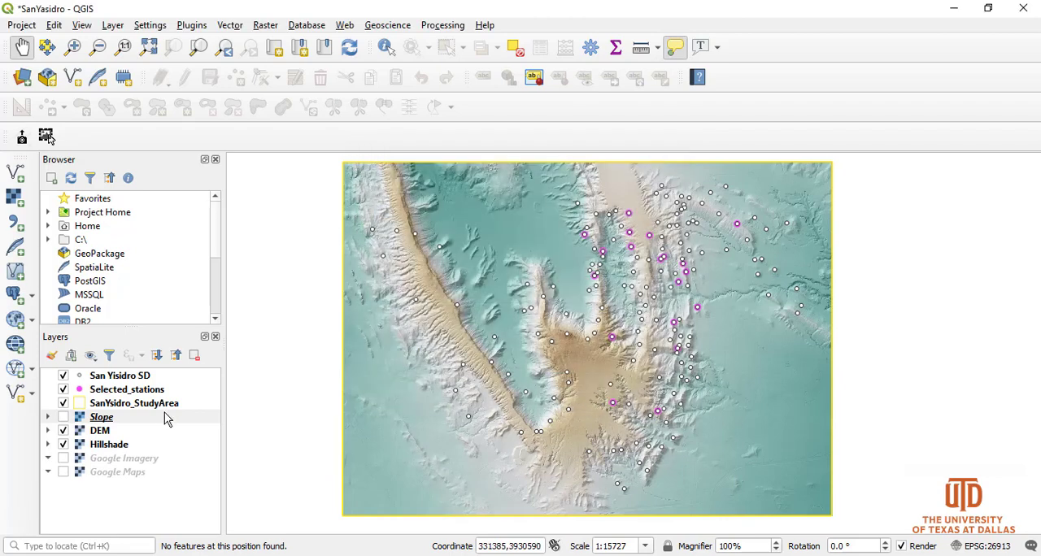
# Reopen the Final Map 2 layout from the project's Layout Manager.
pyautogui.click(22, 25)
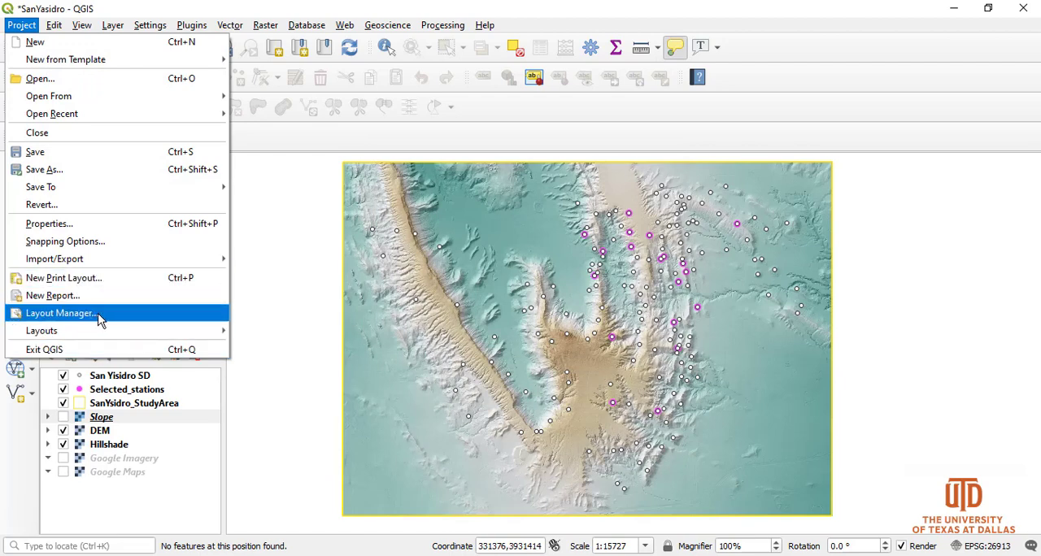
pyautogui.click(61, 313)
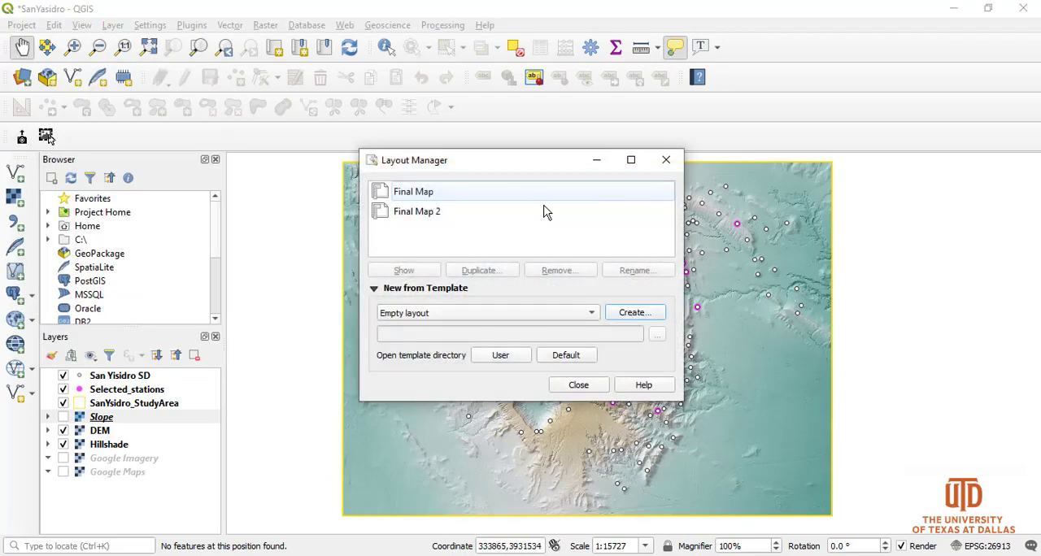
pyautogui.click(419, 213)
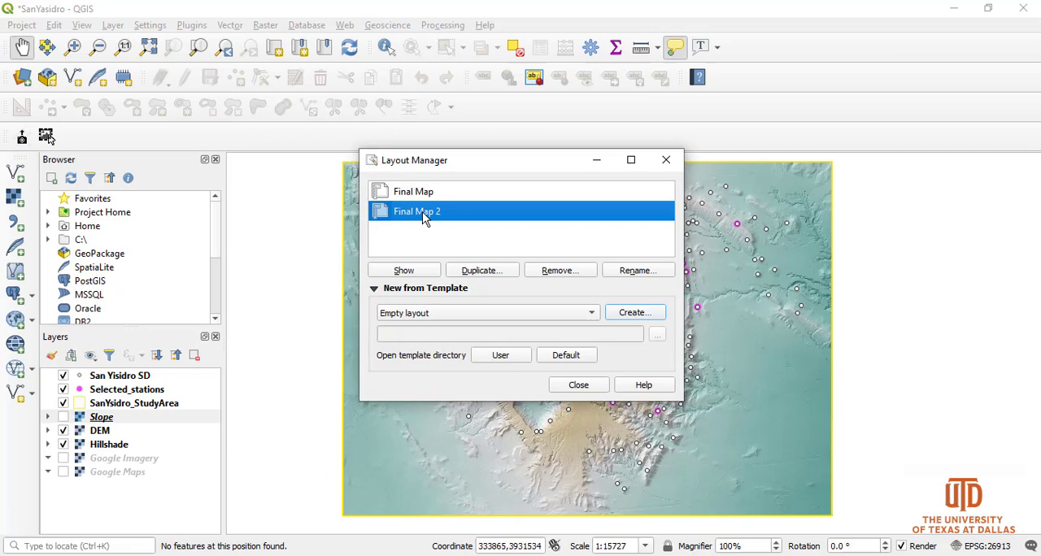
pyautogui.click(415, 271)
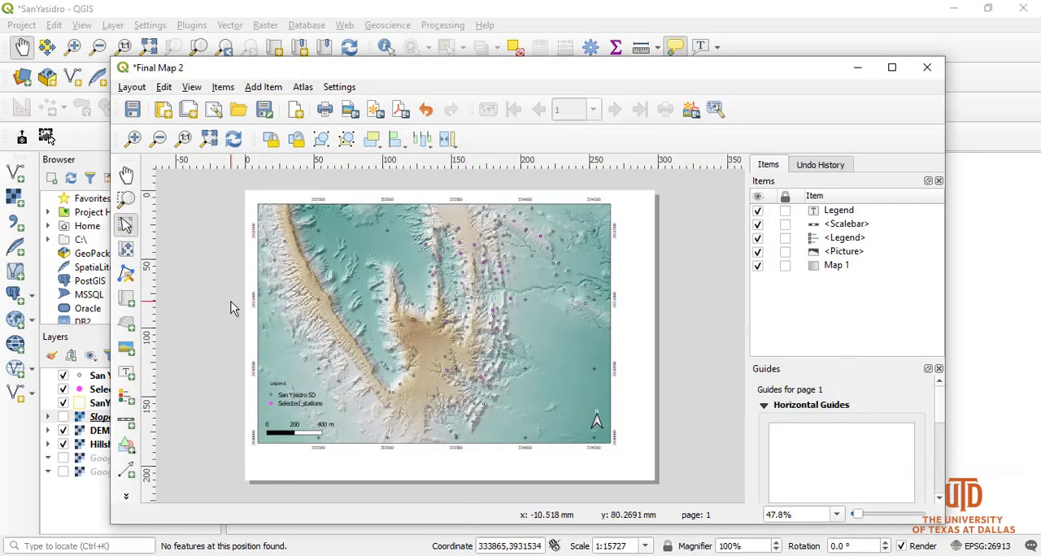